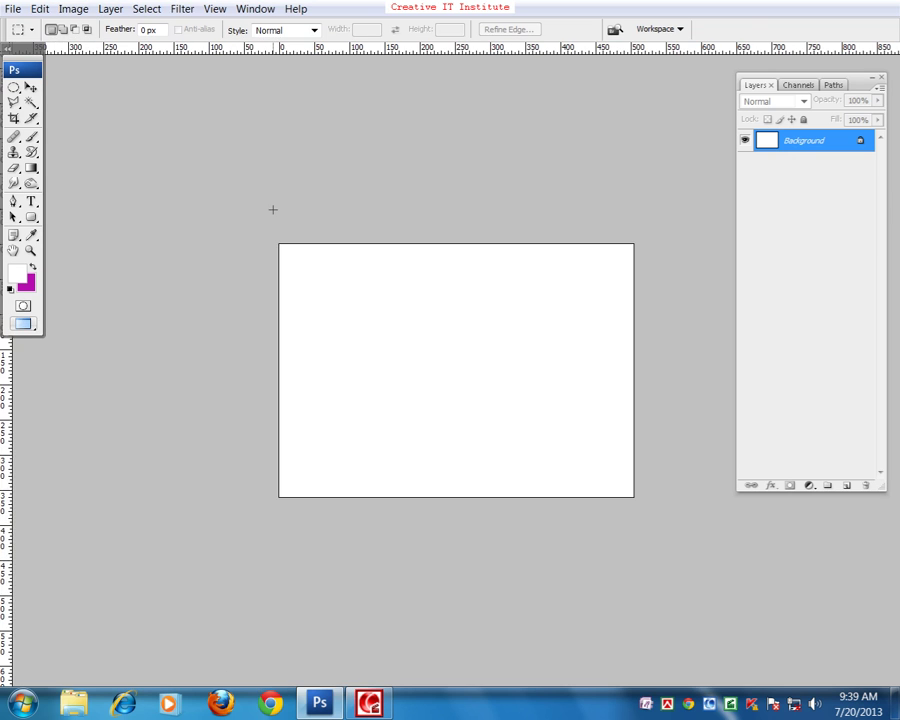
- Pan the blank white canvas up and to the left
drag(402, 332, 341, 256)
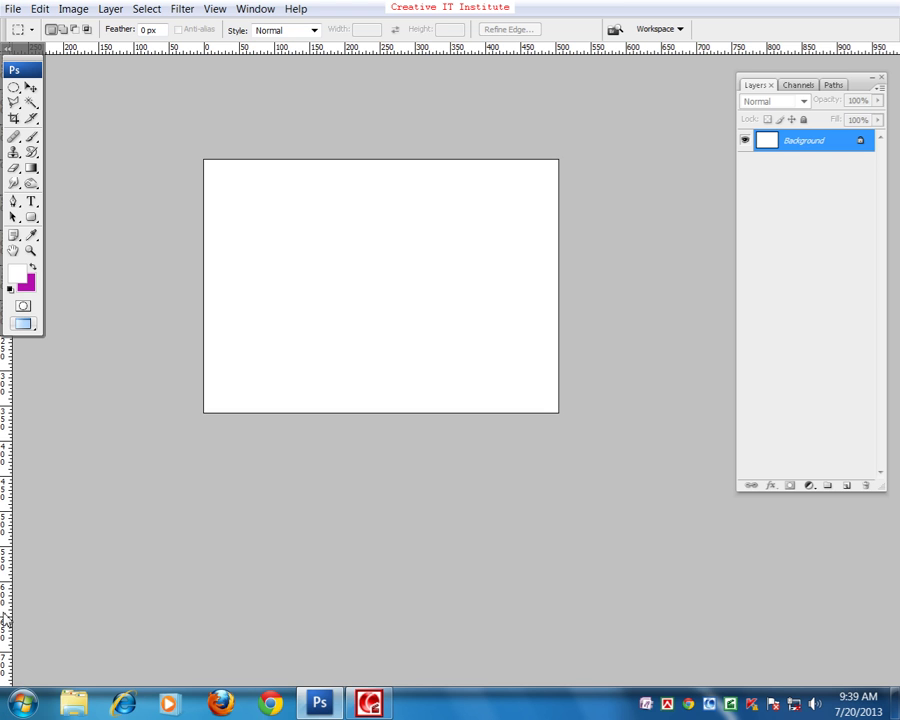
- Draw a closed zigzag selection on the canvas with the Polygonal Lasso Tool
click(13, 102)
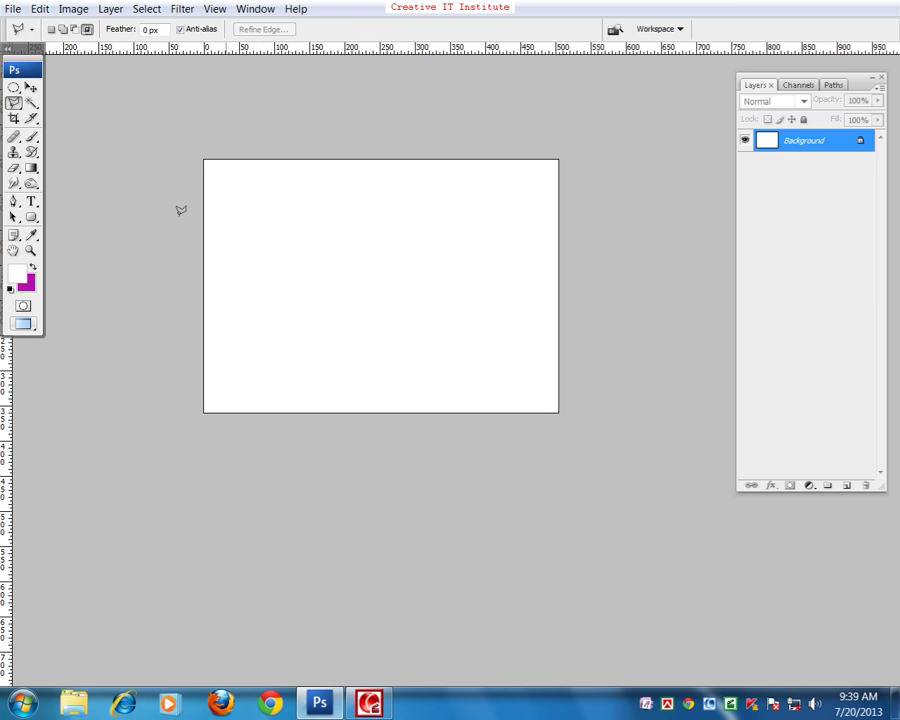
click(262, 311)
click(361, 207)
click(356, 268)
click(436, 249)
click(315, 335)
click(390, 364)
click(262, 366)
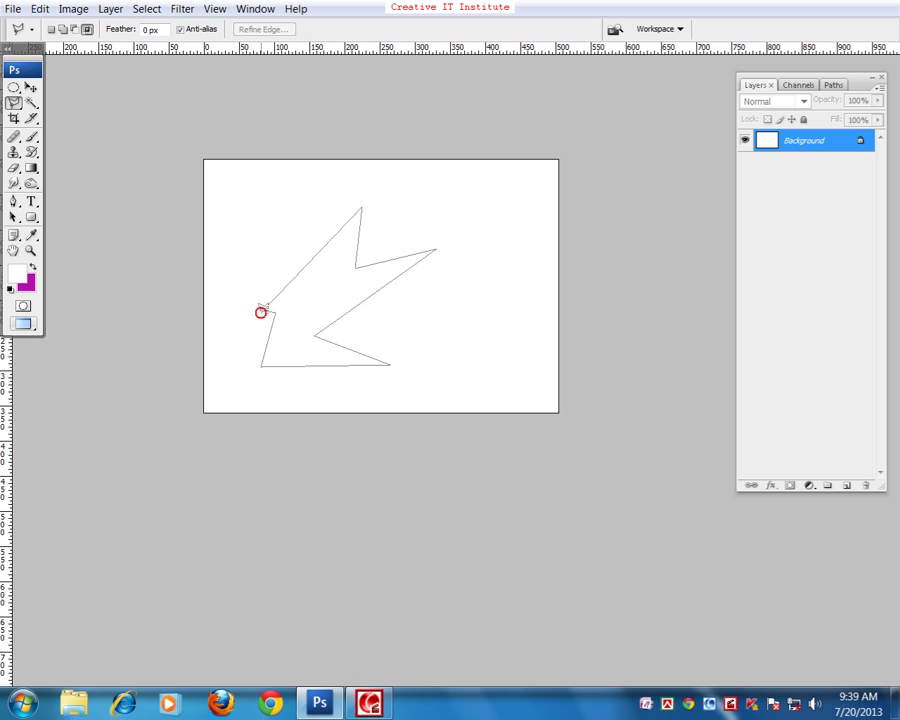
click(263, 310)
- Fill the selection with green on a new Layer 1, deselect, and hide Layer 1
click(846, 485)
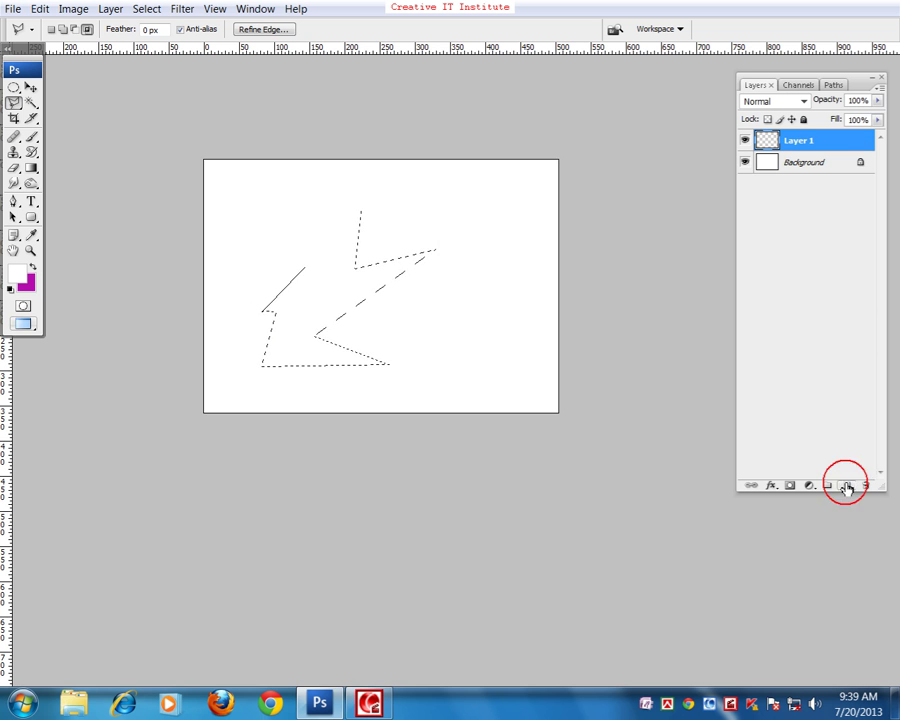
click(18, 273)
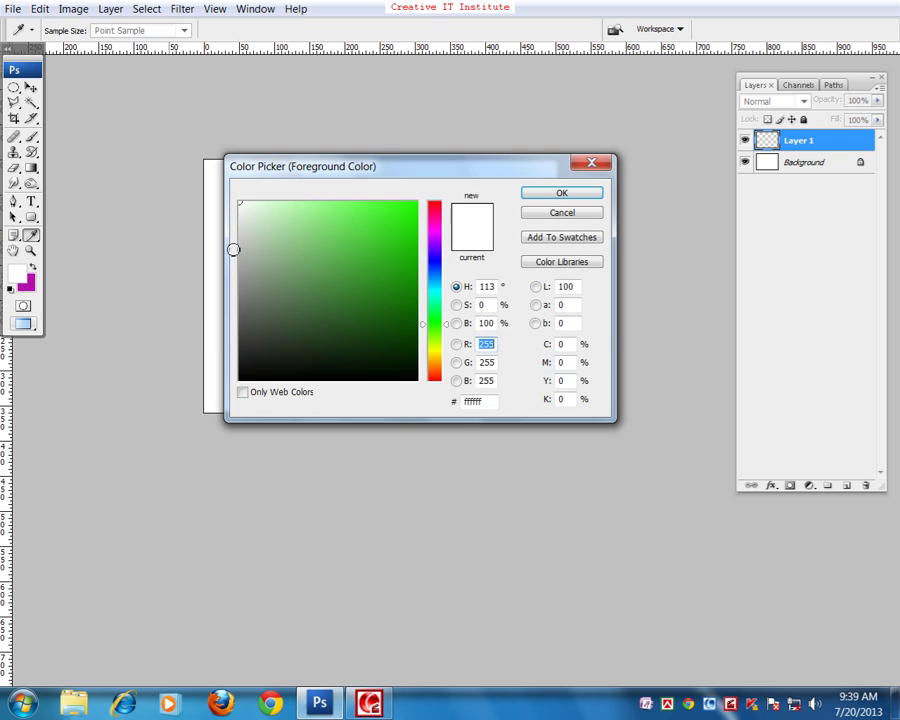
drag(233, 249, 437, 280)
click(550, 193)
key(alt+BackSpace)
key(ctrl+d)
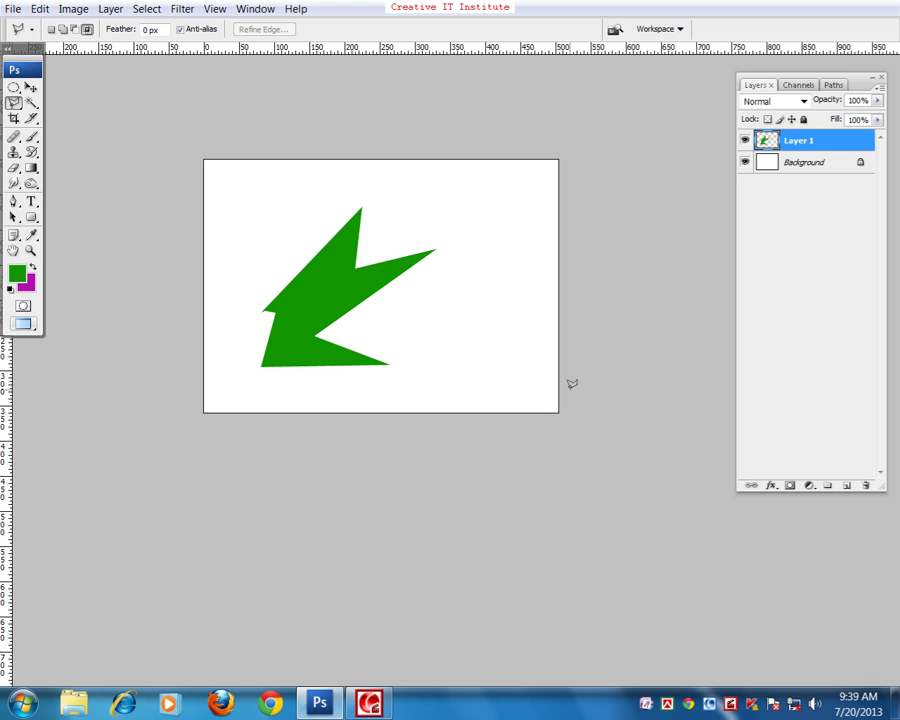
click(744, 140)
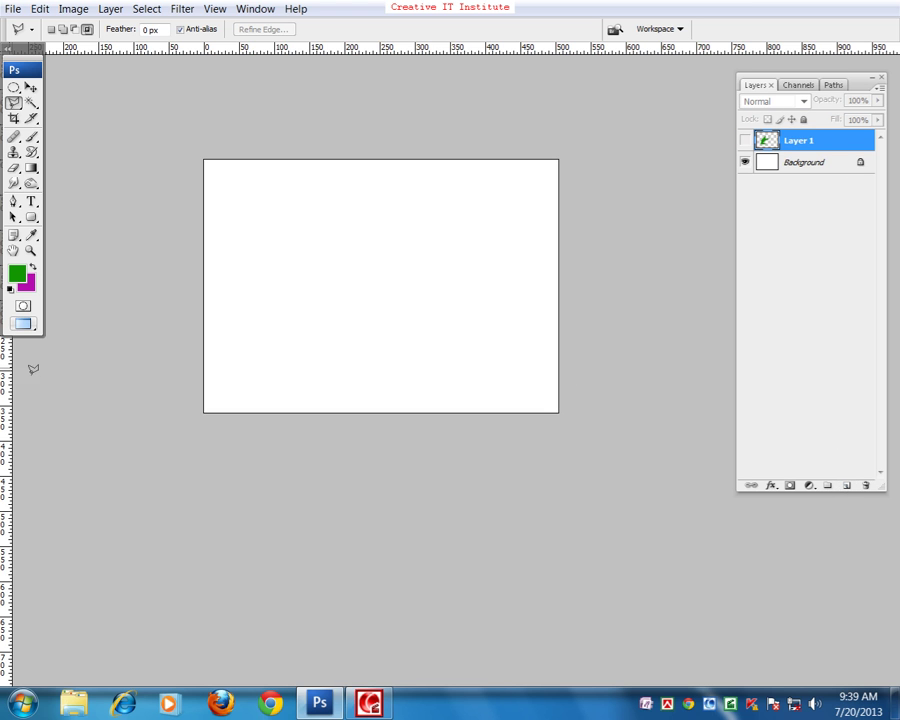
- Add an empty Layer 2, then open Ducky.tif from the Samples folder and pan the duck into view
click(846, 485)
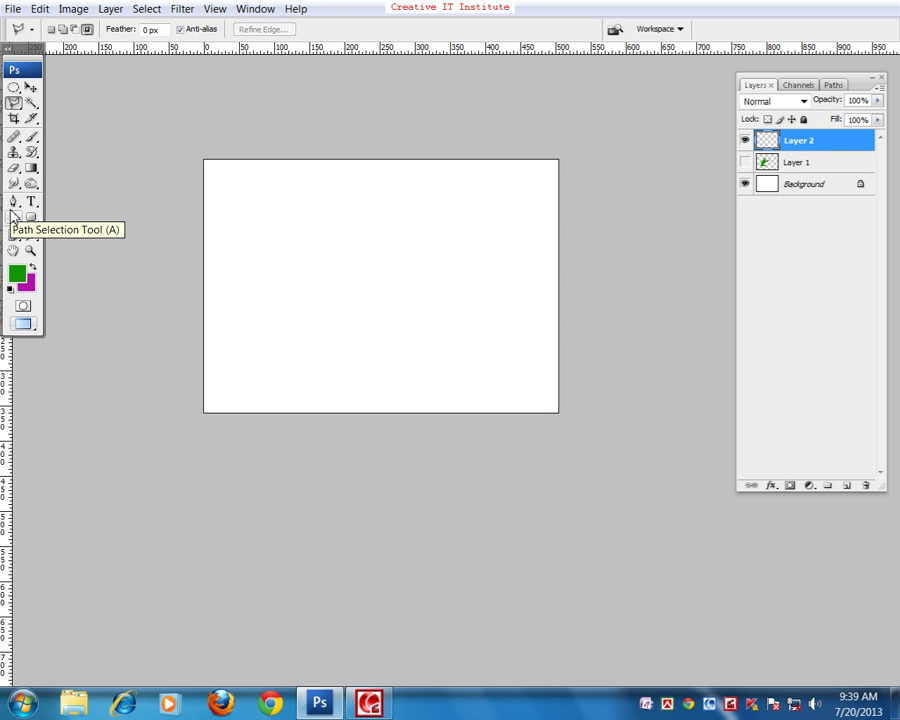
key(ctrl+o)
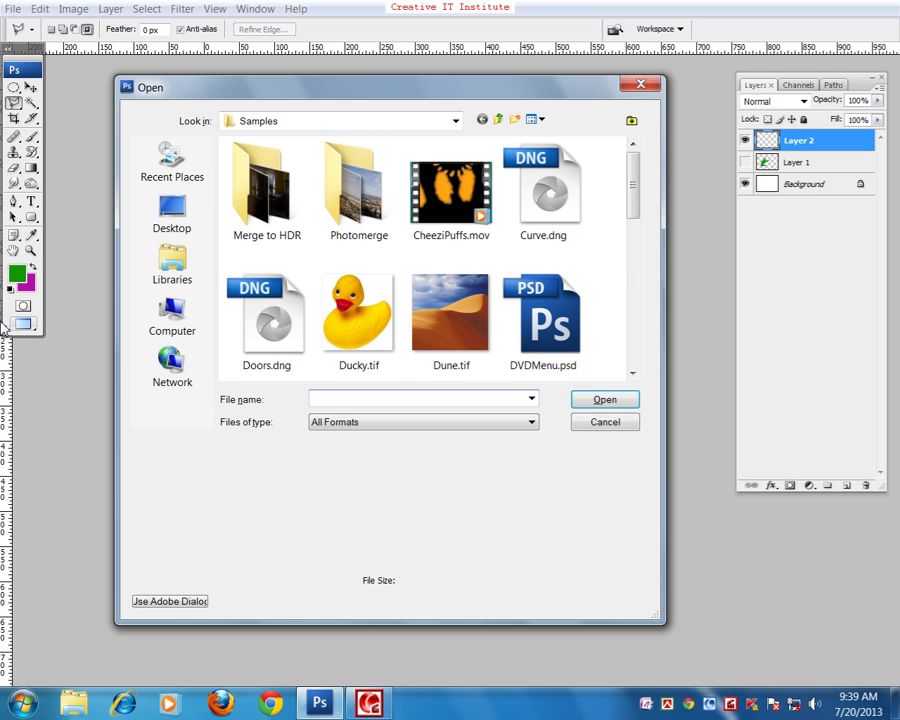
click(356, 312)
click(604, 401)
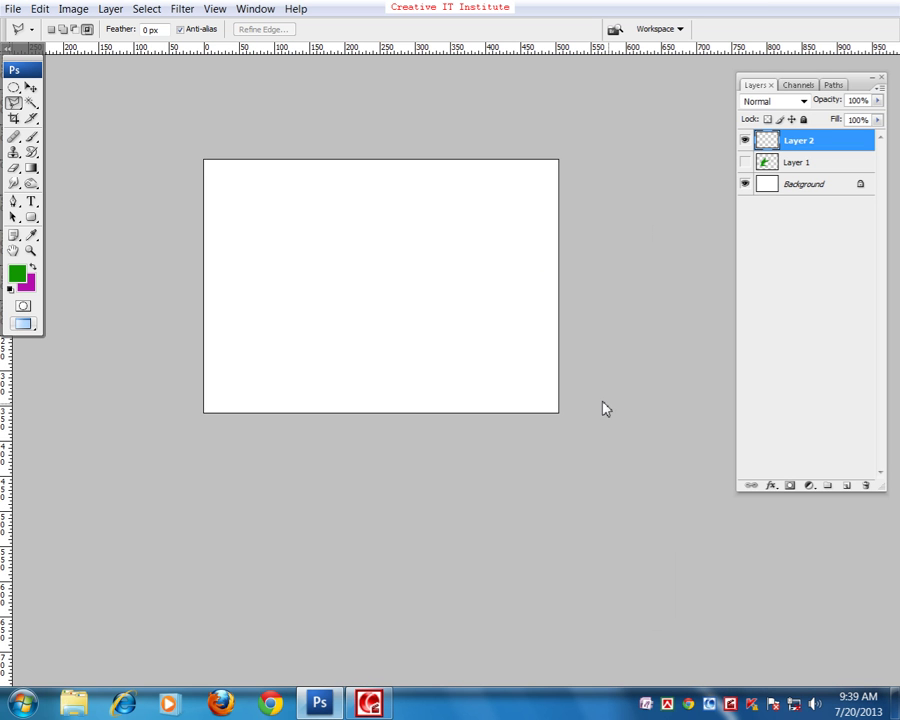
mouse_move(528, 388)
mouse_down()
mouse_move(396, 281)
mouse_move(422, 365)
mouse_up()
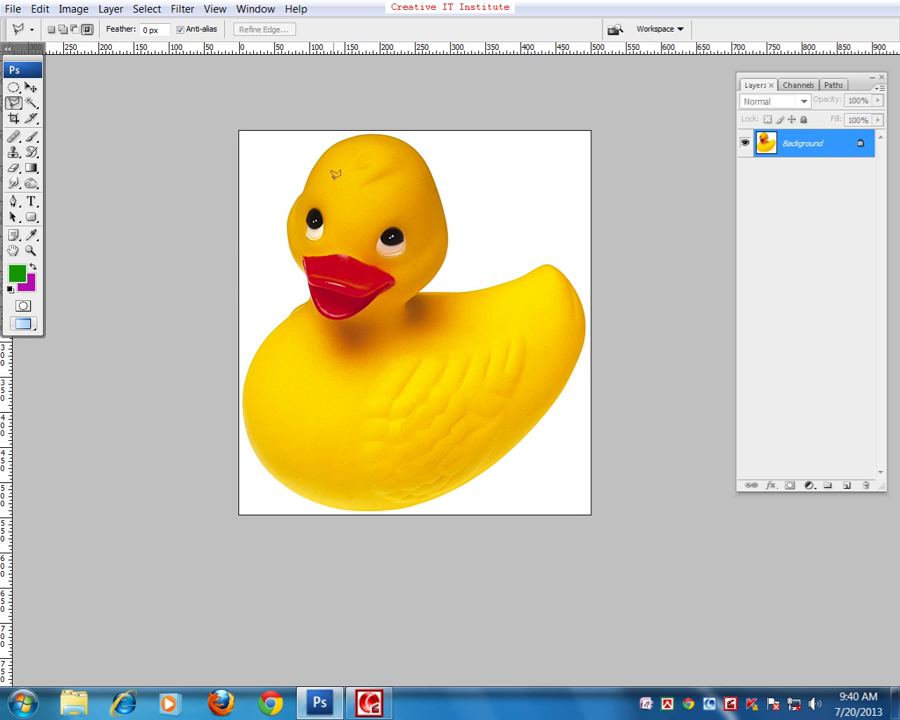
click(14, 87)
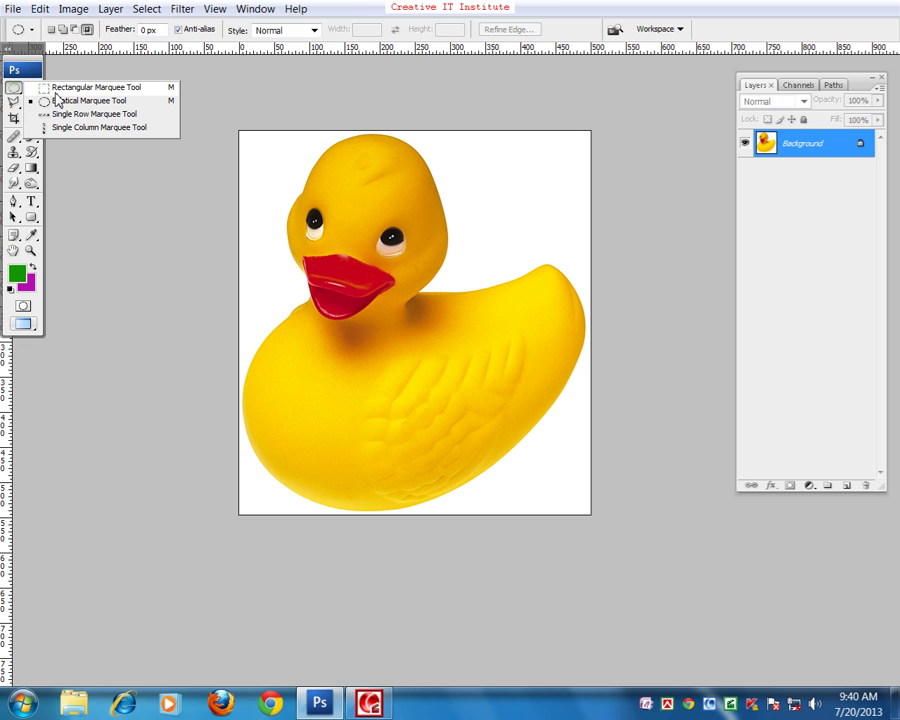
click(60, 88)
drag(254, 125, 590, 513)
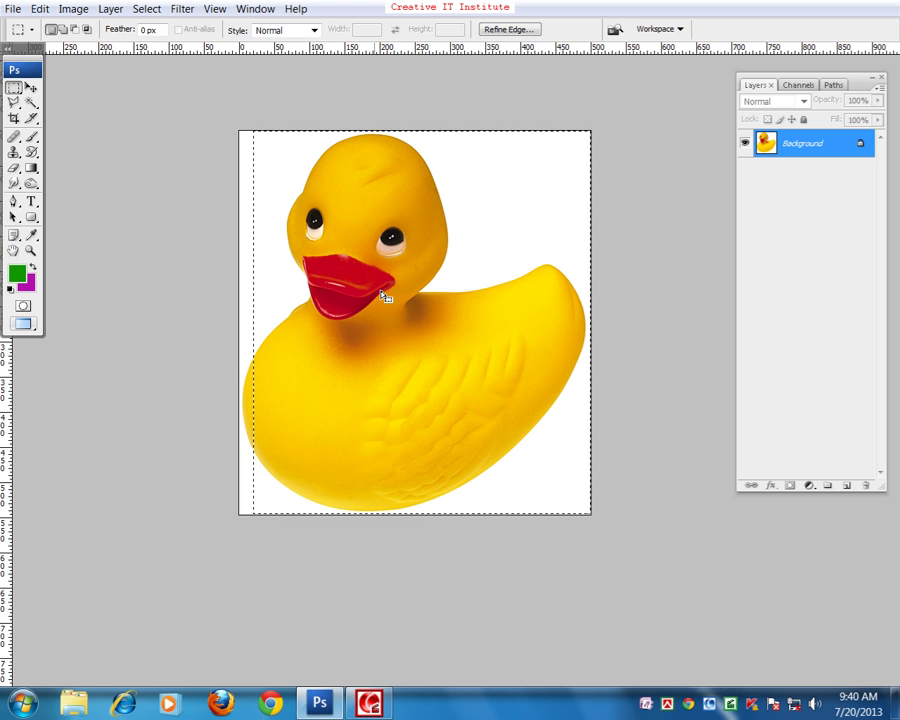
click(324, 296)
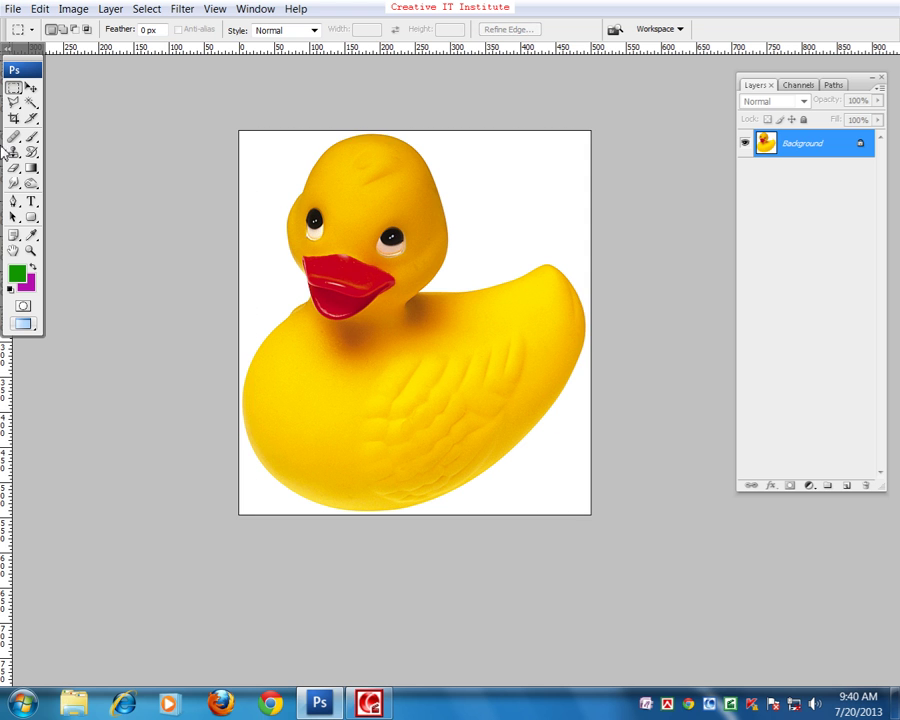
drag(14, 88, 55, 102)
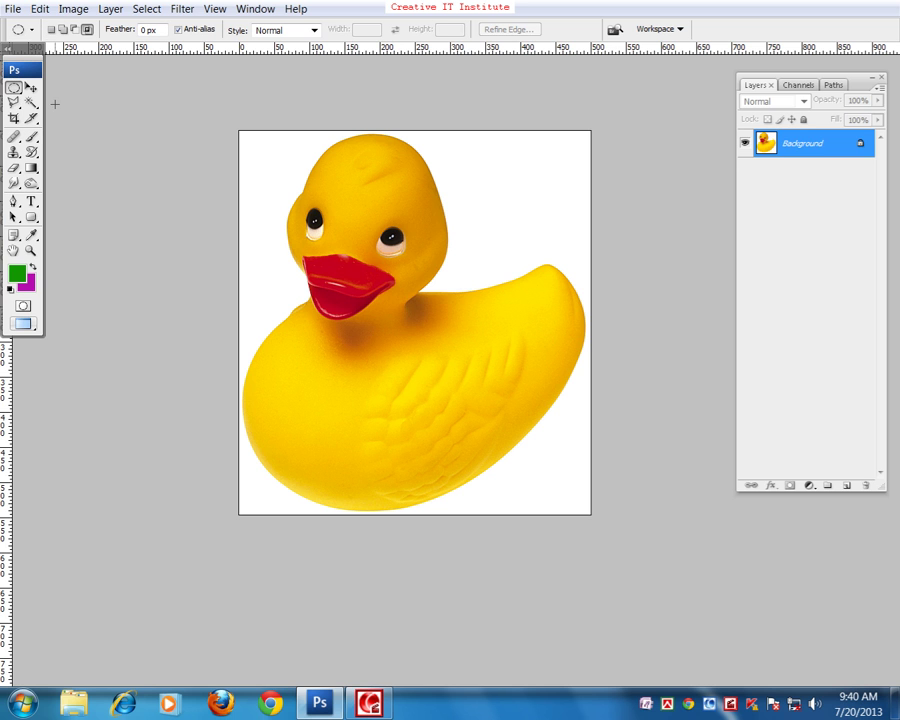
drag(287, 169, 502, 403)
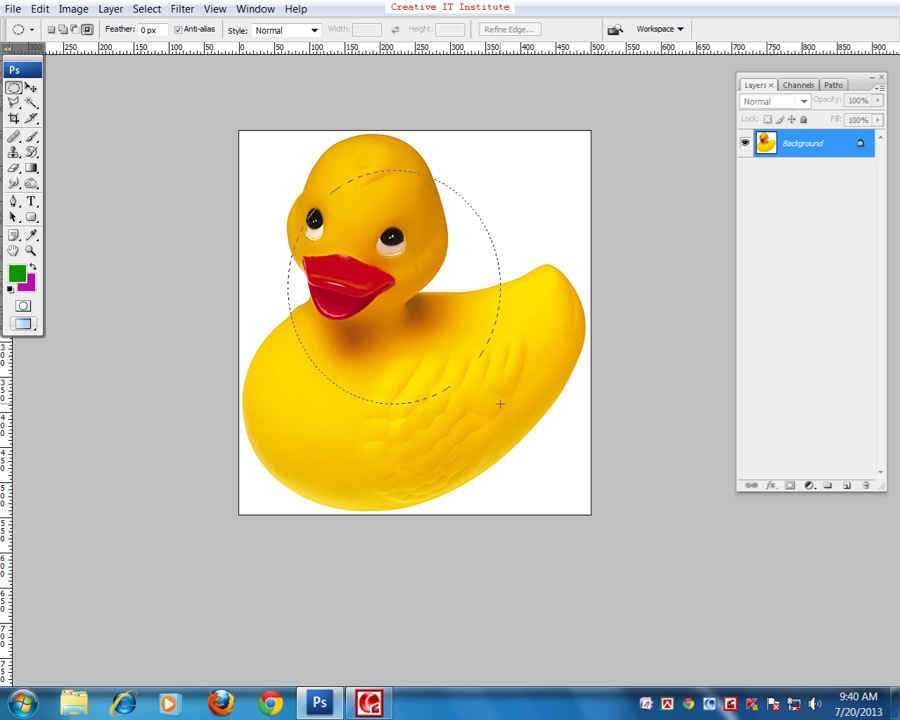
click(354, 201)
drag(12, 95, 55, 130)
drag(13, 102, 40, 101)
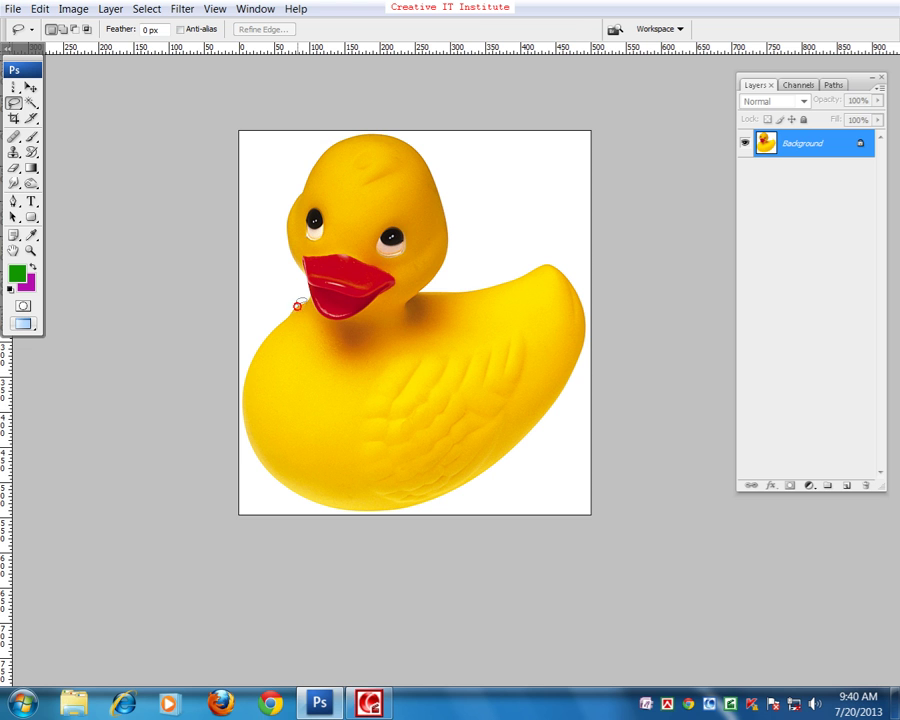
mouse_move(310, 278)
mouse_down()
mouse_move(291, 192)
mouse_move(307, 160)
mouse_move(342, 138)
mouse_move(414, 160)
mouse_move(441, 268)
mouse_up()
click(440, 280)
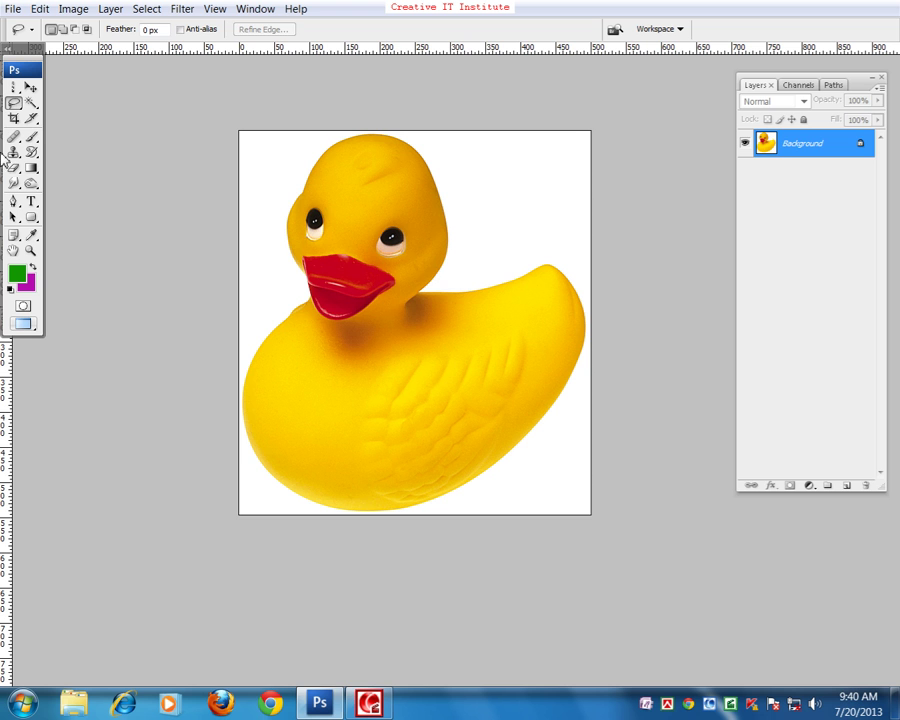
right_click(13, 100)
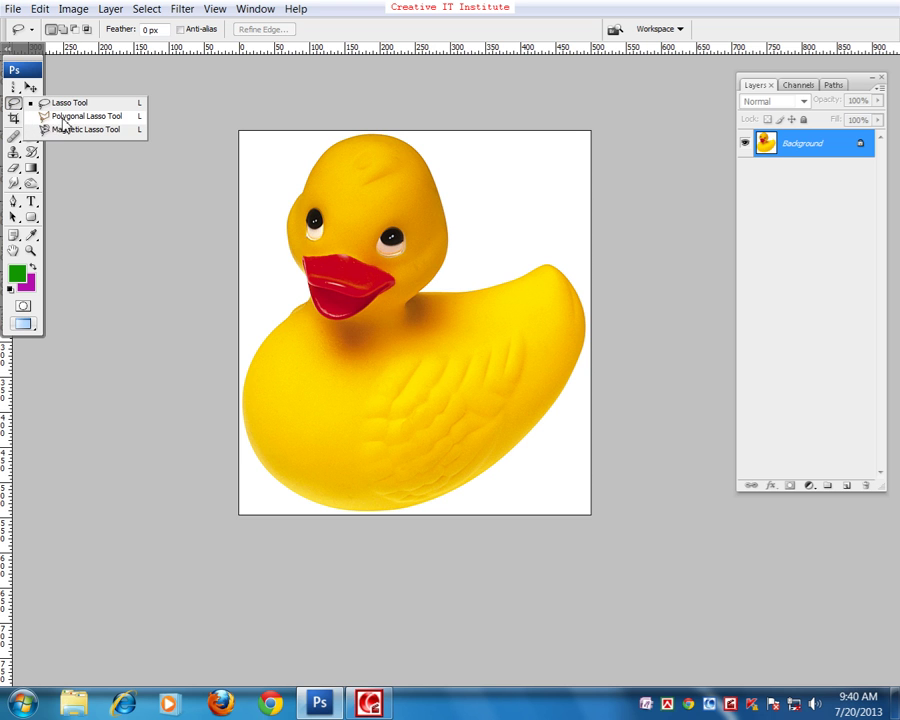
click(60, 116)
click(247, 378)
click(269, 338)
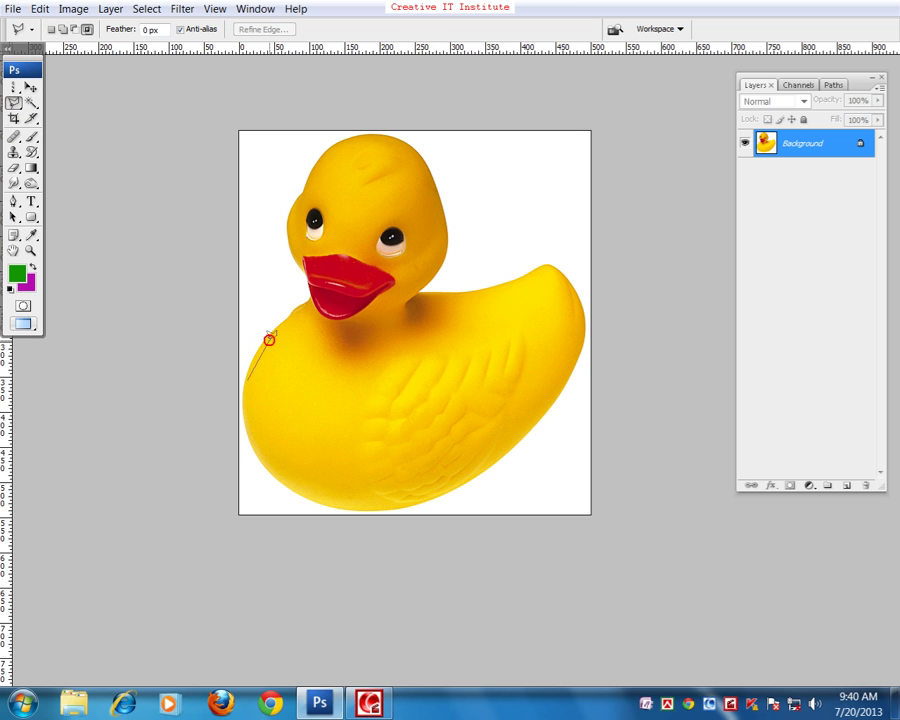
click(306, 305)
double_click(319, 290)
key(ctrl+d)
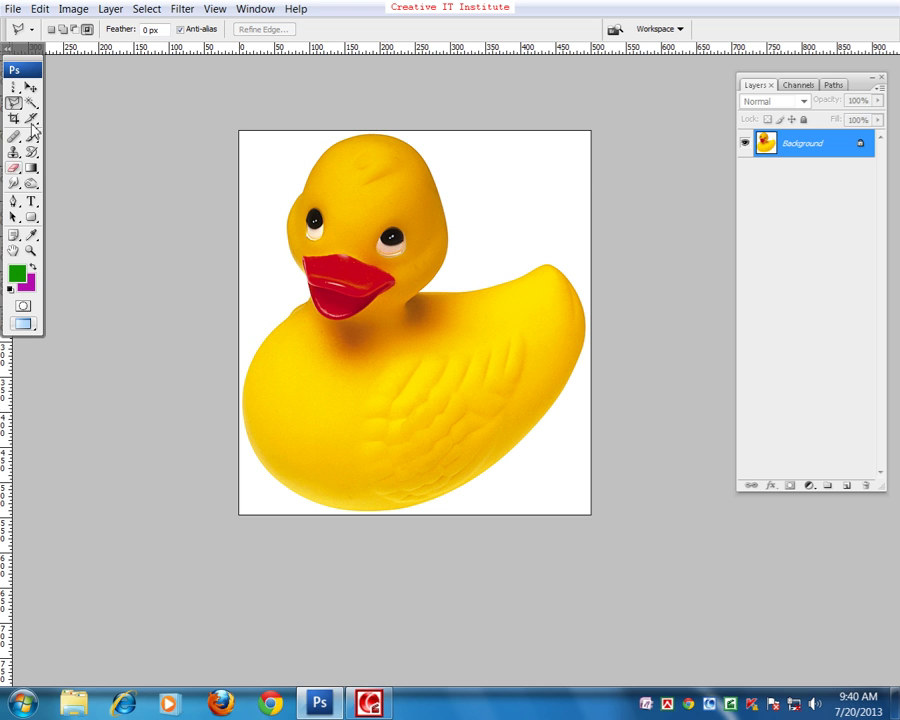
click(17, 104)
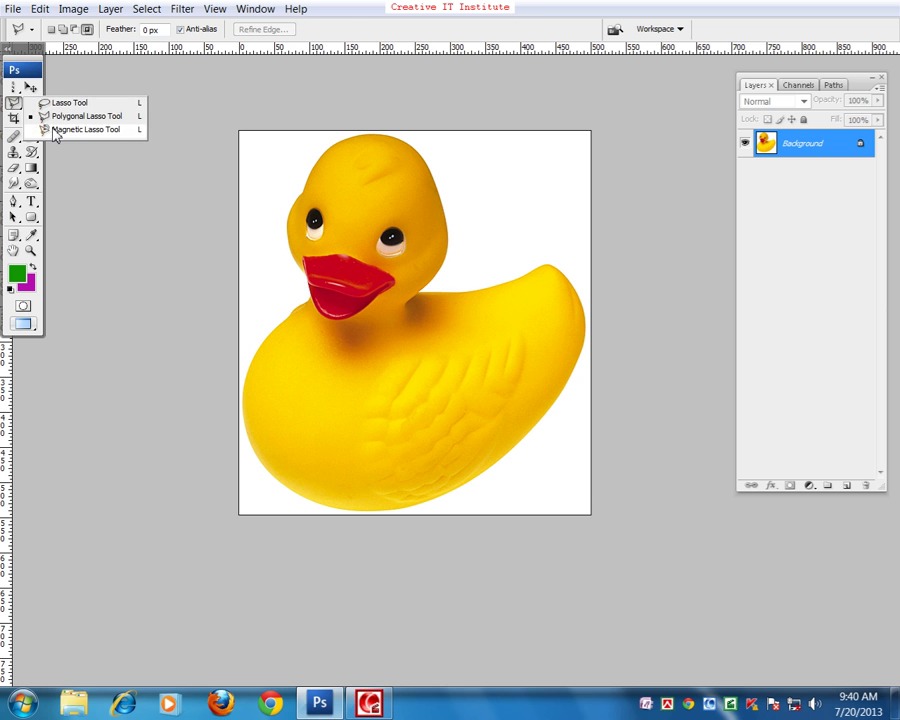
click(56, 131)
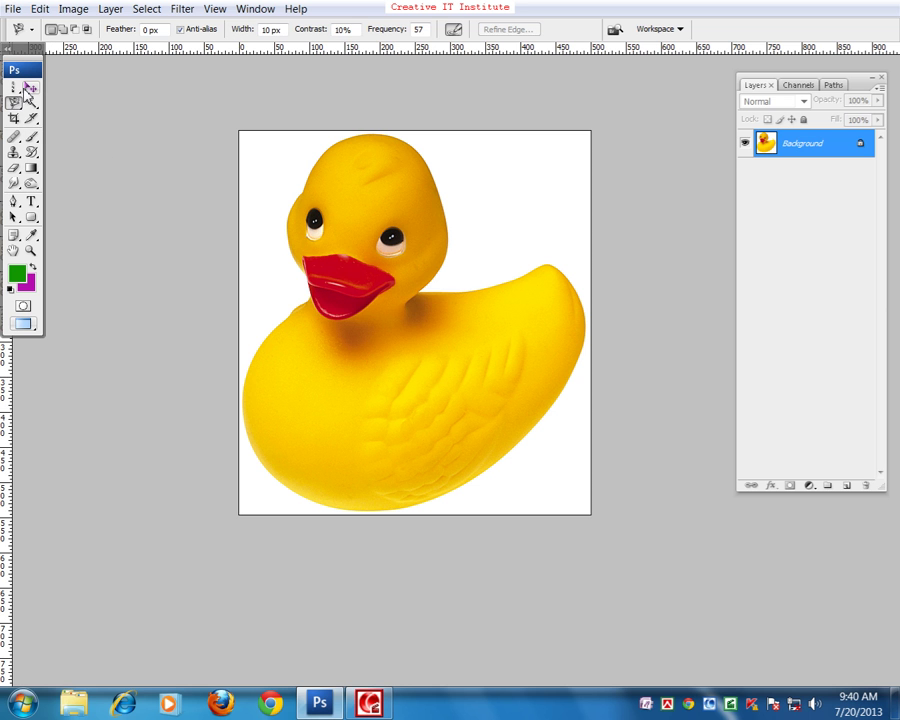
click(30, 88)
- Open Old Image.jpg from the Samples folder with Ctrl+O
key(ctrl+o)
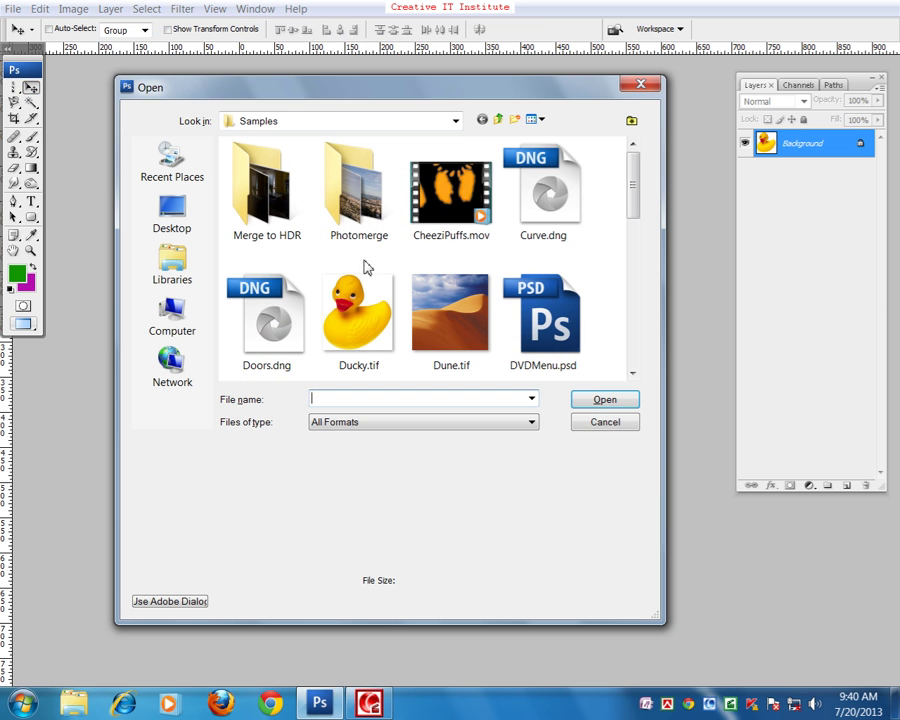
click(480, 312)
scroll(480, 315, down, 1)
scroll(480, 315, up, 1)
scroll(480, 315, down, 2)
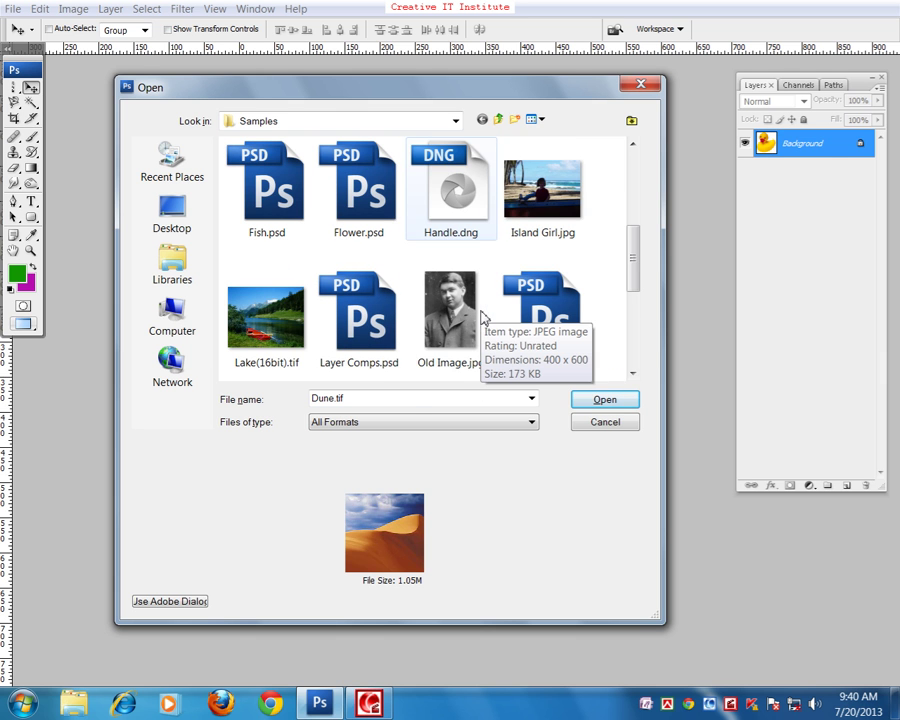
click(484, 317)
click(586, 406)
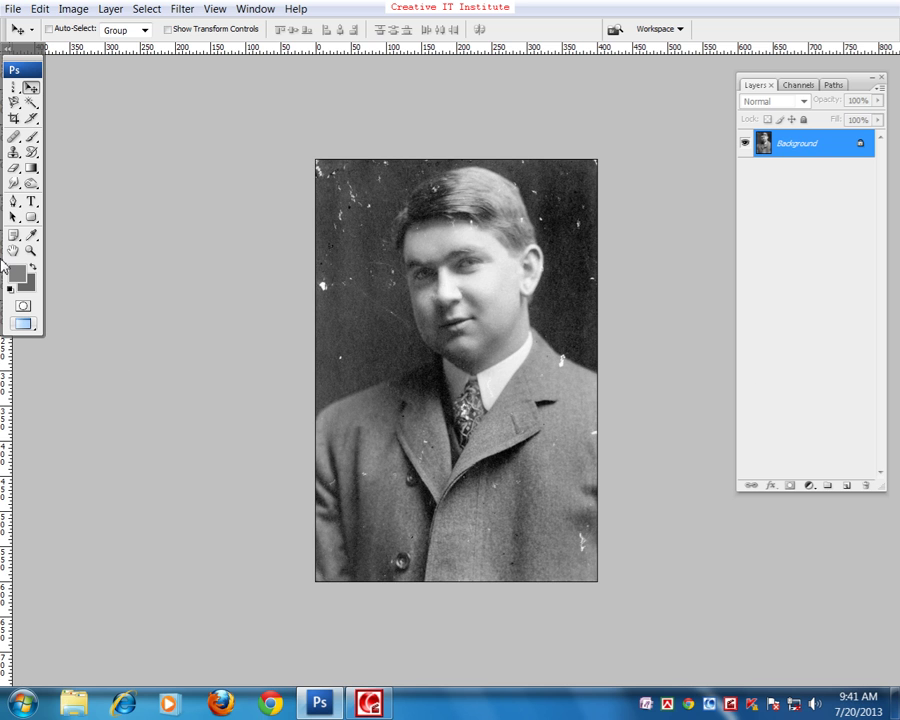
- Take the Pen tool, minimize Old Image.jpg and Ducky.tif, and return full screen to Untitled-1
click(12, 203)
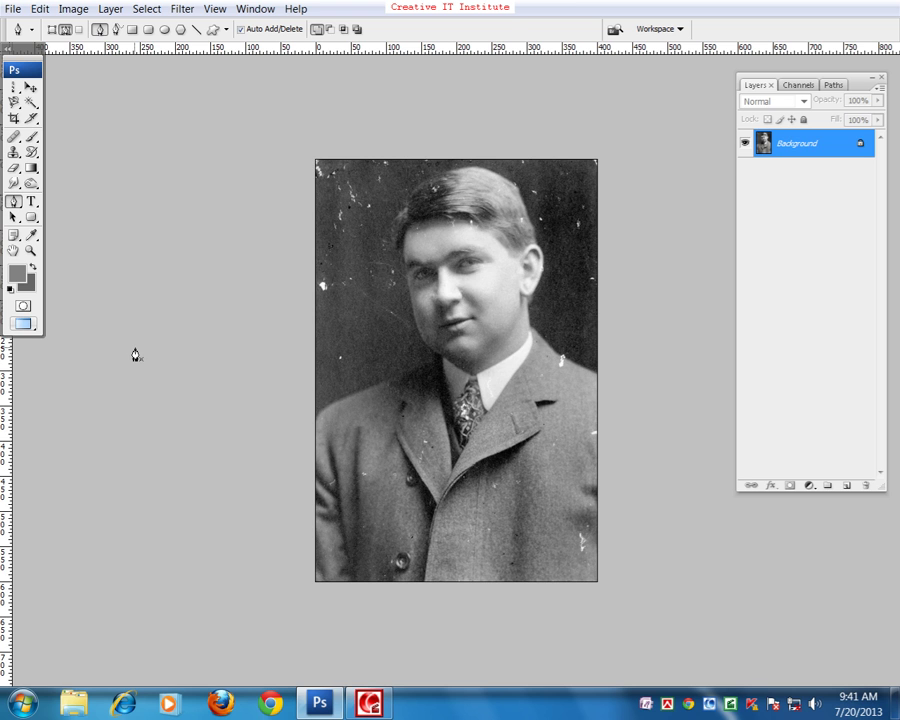
key(f)
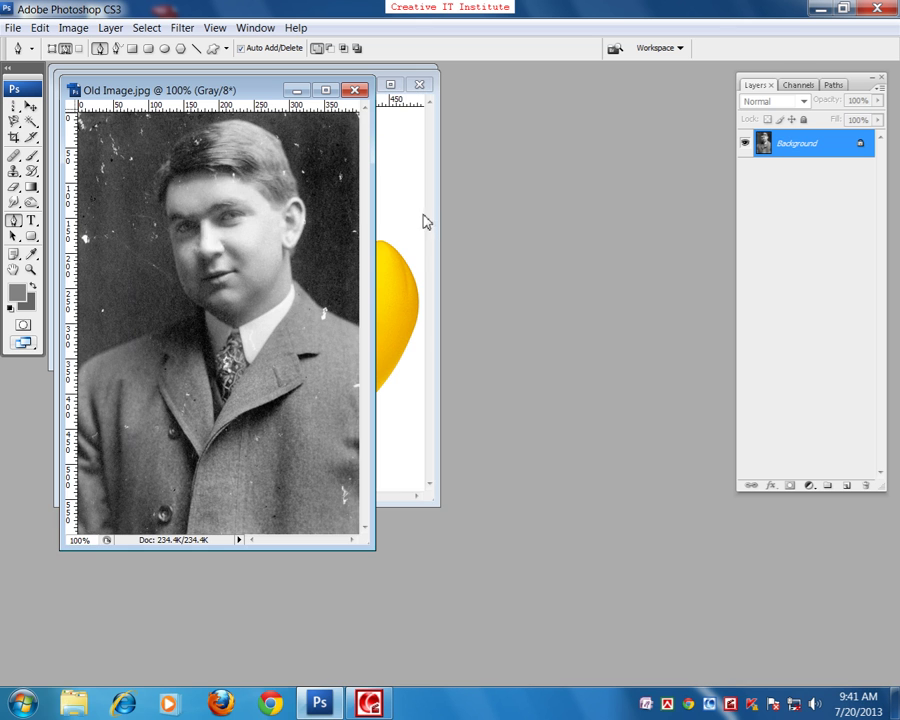
click(296, 90)
click(361, 84)
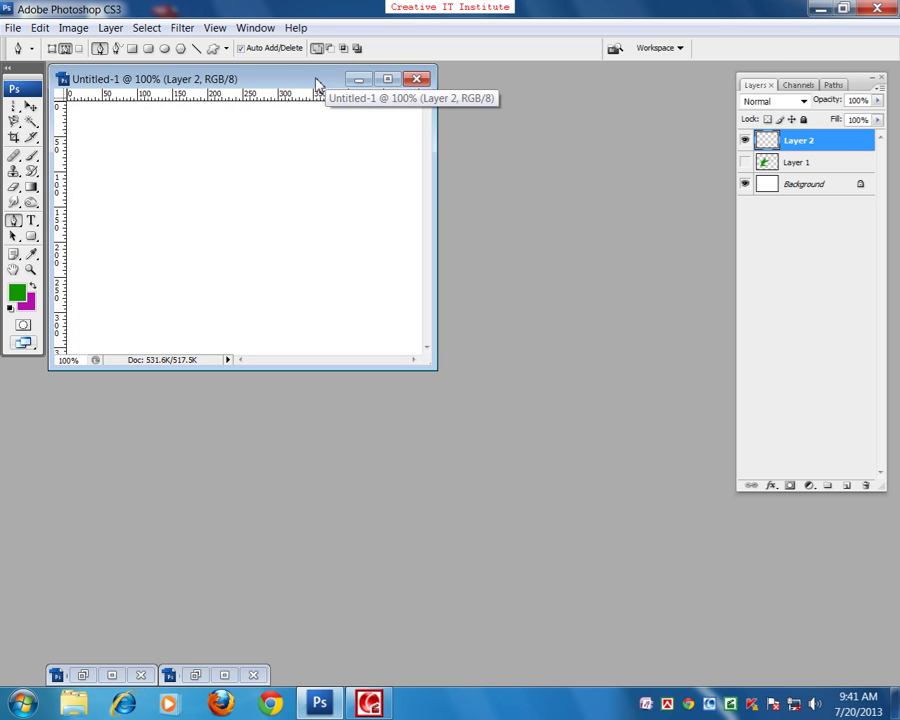
key(f)
drag(390, 310, 324, 262)
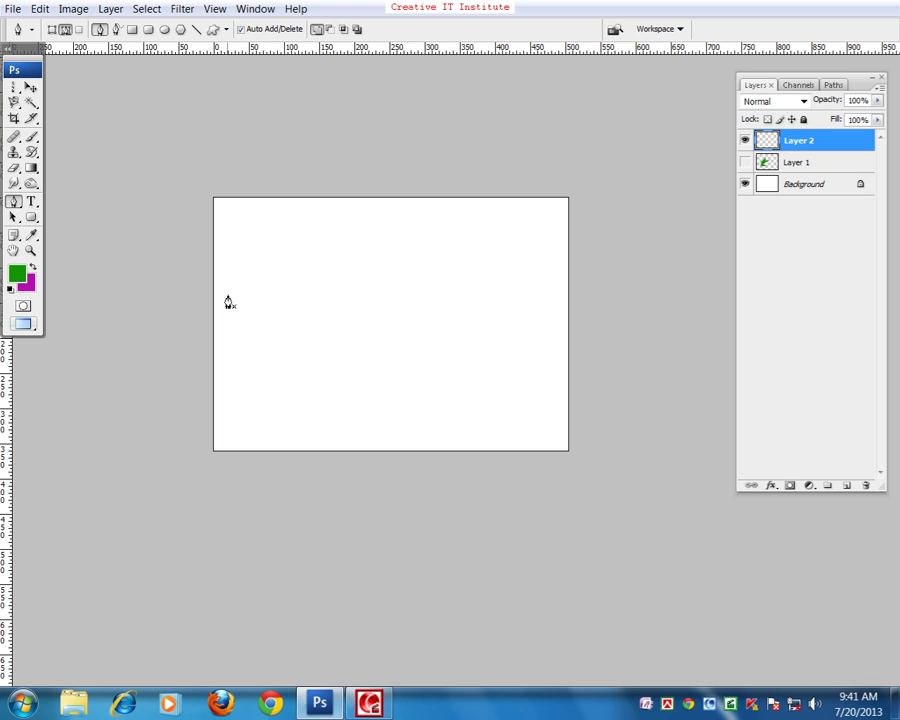
- Trace a closed pen path with a zigzag top edge curving into a 3-shaped hooked loop
drag(243, 249, 268, 252)
click(367, 249)
click(313, 272)
click(386, 262)
click(319, 308)
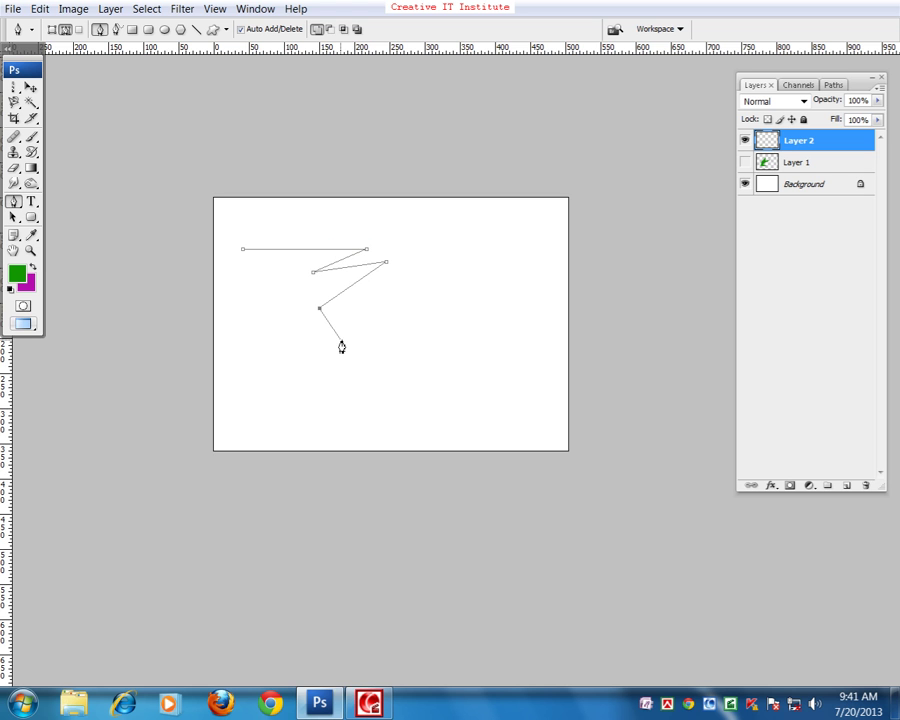
drag(324, 389, 290, 416)
drag(262, 356, 247, 270)
click(301, 343)
click(266, 265)
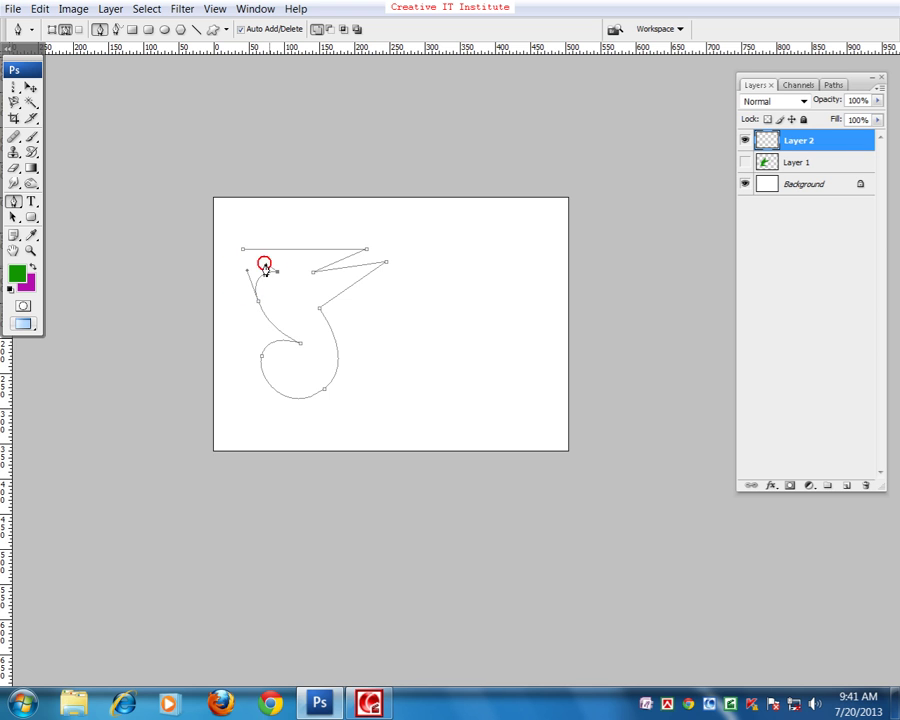
click(243, 250)
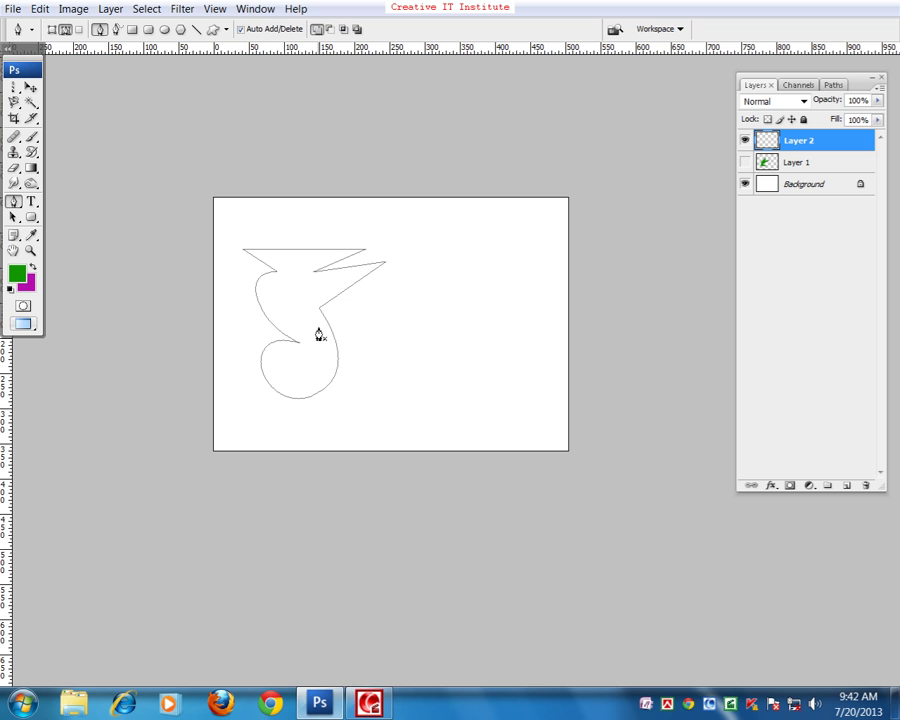
- Minimize Untitled-1 and show Ducky.tif full screen, zoomed in on the duck's head
key(f)
key(f)
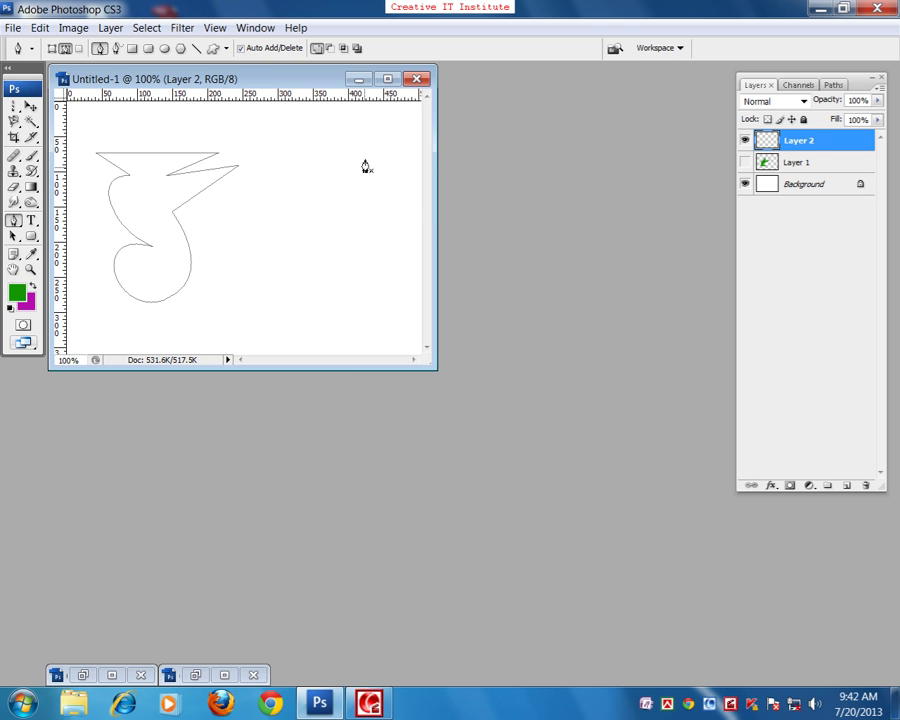
click(366, 78)
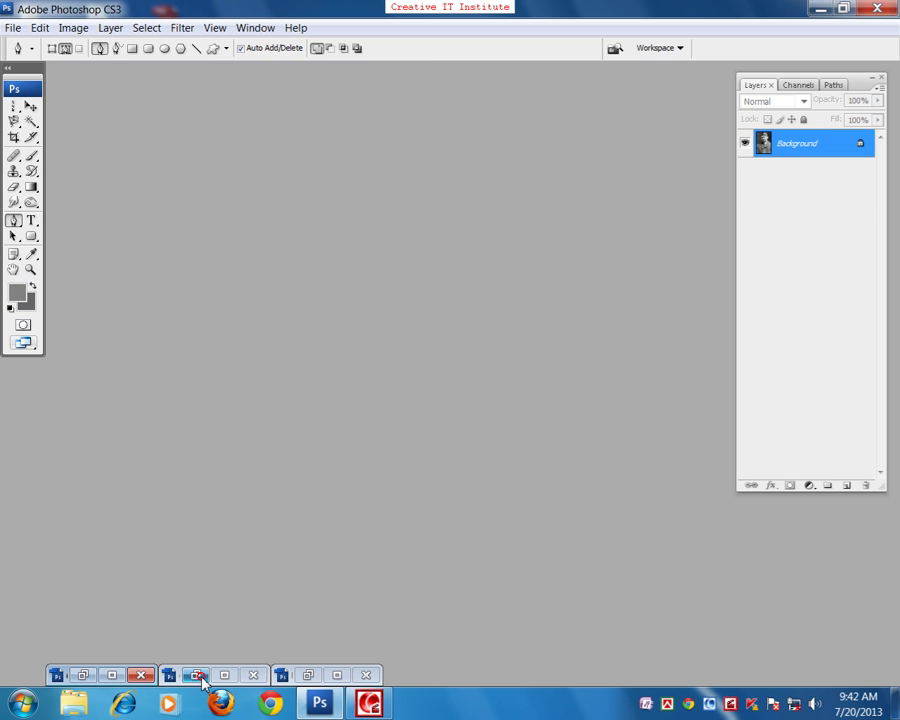
click(195, 675)
key(f)
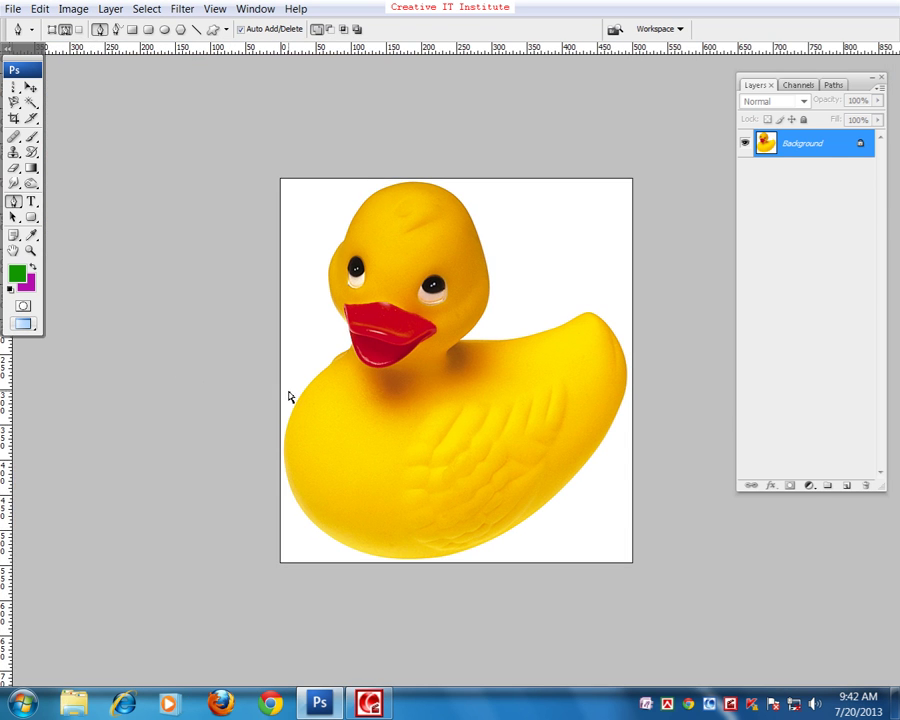
key(ctrl+plus)
key(ctrl+plus)
scroll(348, 300, up, 5)
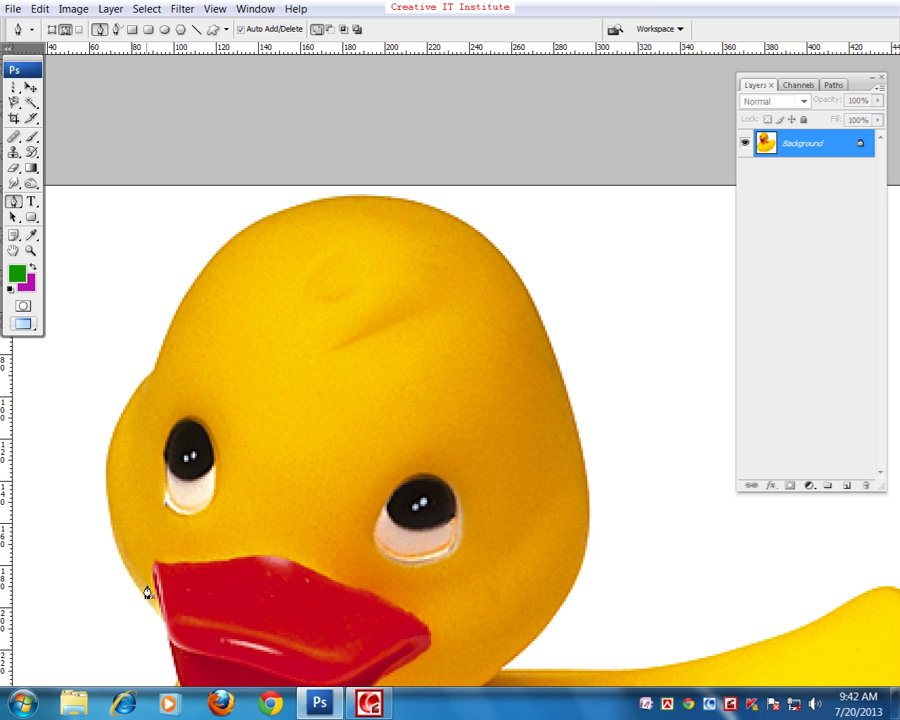
- Trace the duck's beak and head outline down to the neck with Pen anchors and curves
click(164, 621)
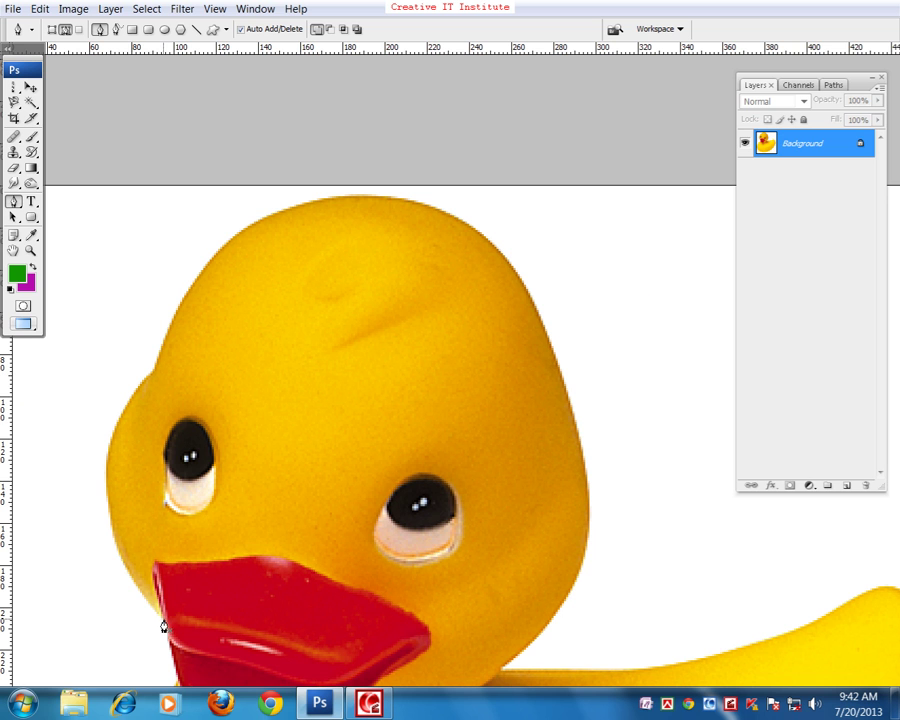
click(106, 476)
drag(106, 476, 113, 408)
click(156, 373)
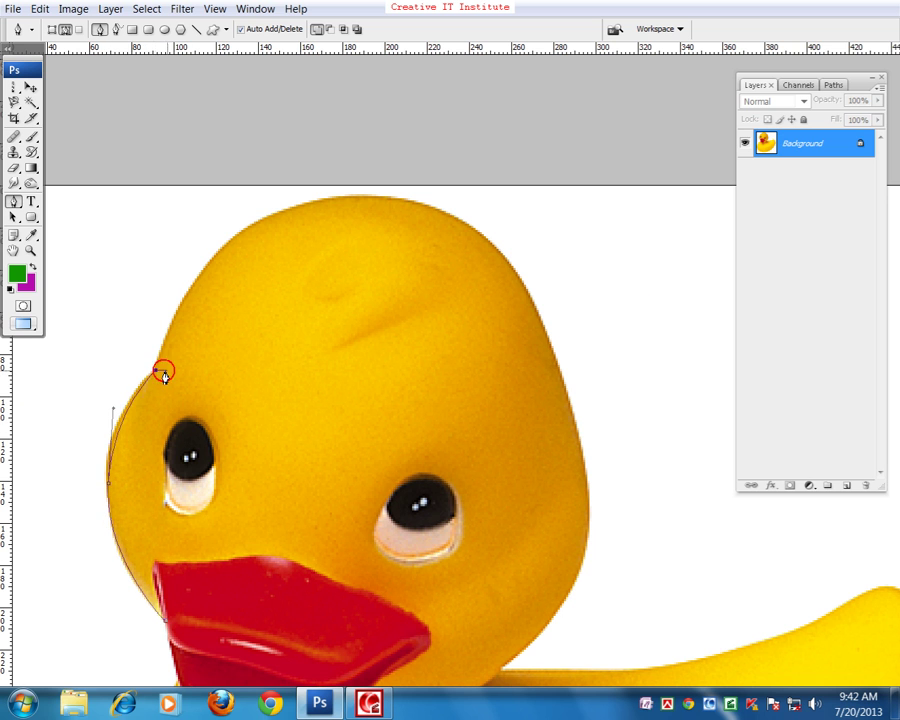
drag(216, 340, 192, 438)
drag(300, 297, 432, 292)
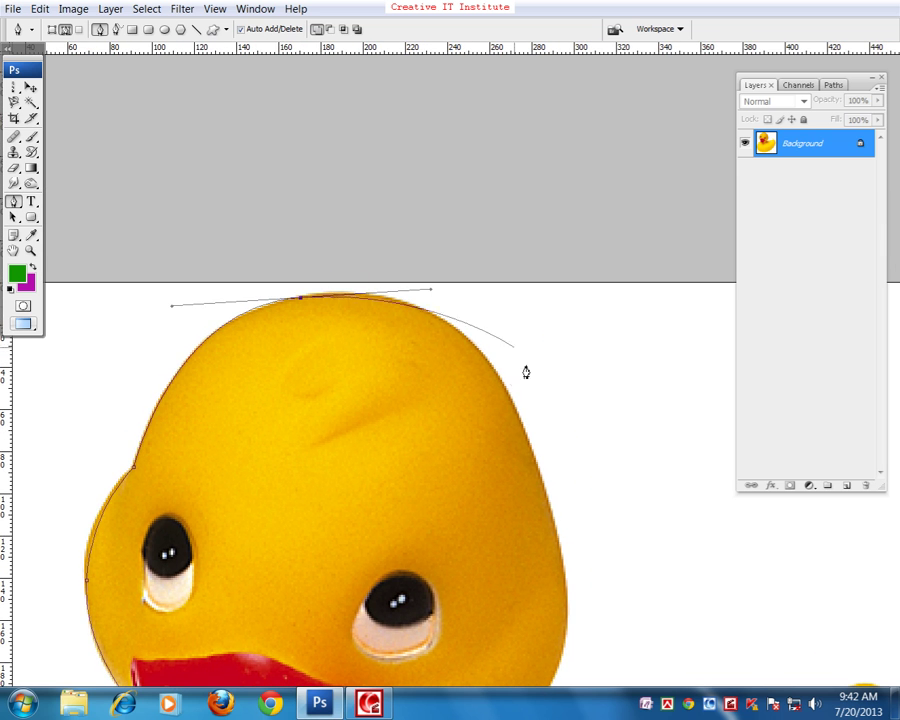
click(527, 441)
drag(527, 441, 445, 314)
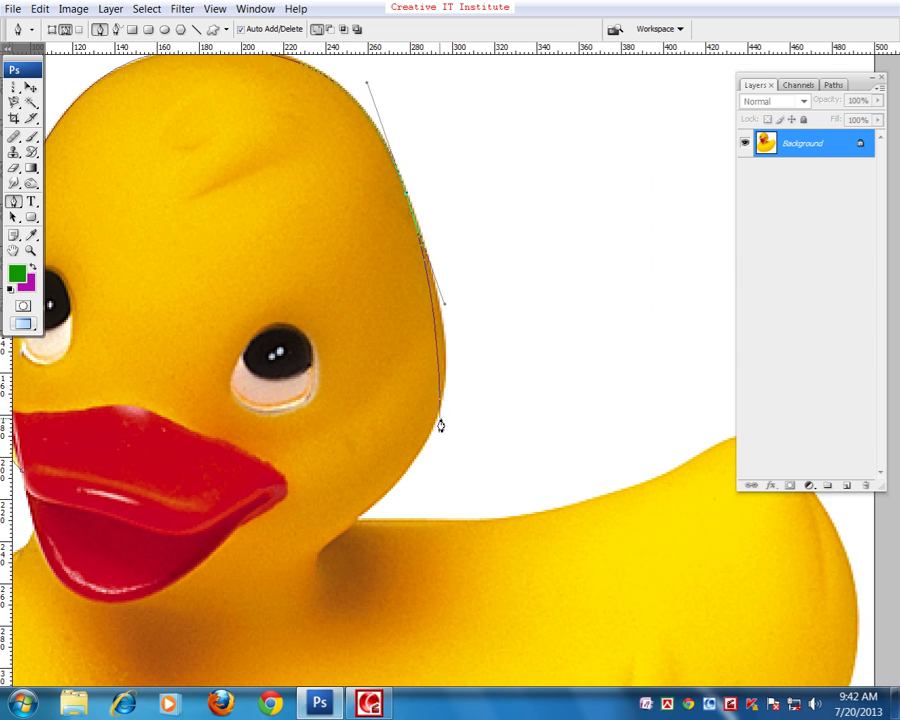
drag(437, 417, 418, 472)
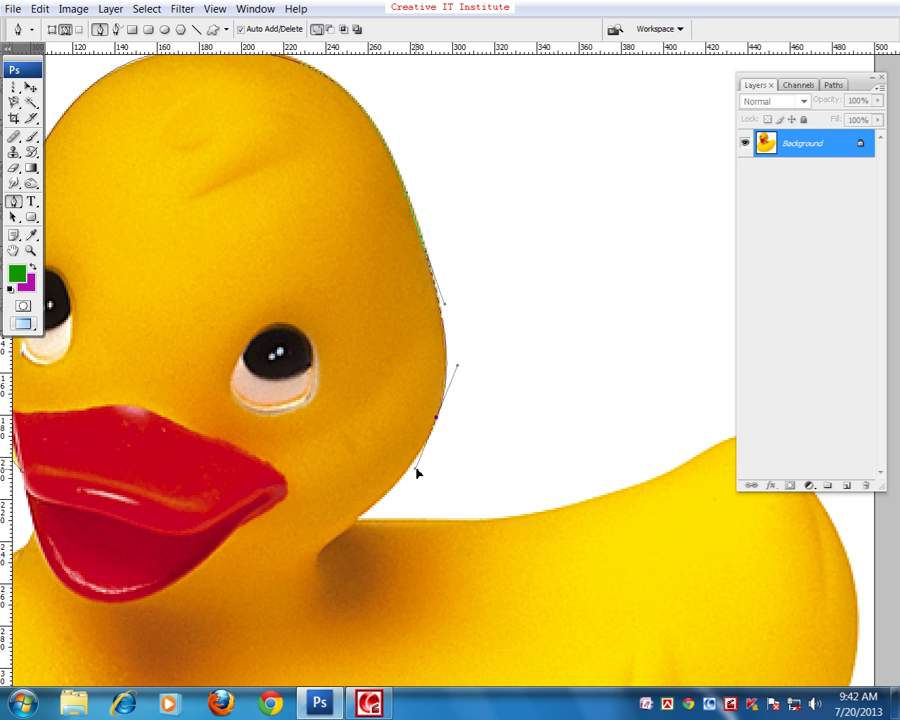
click(357, 517)
- Continue the path along the back to the tail tip, then discard it and return to windowed view
drag(431, 519, 340, 364)
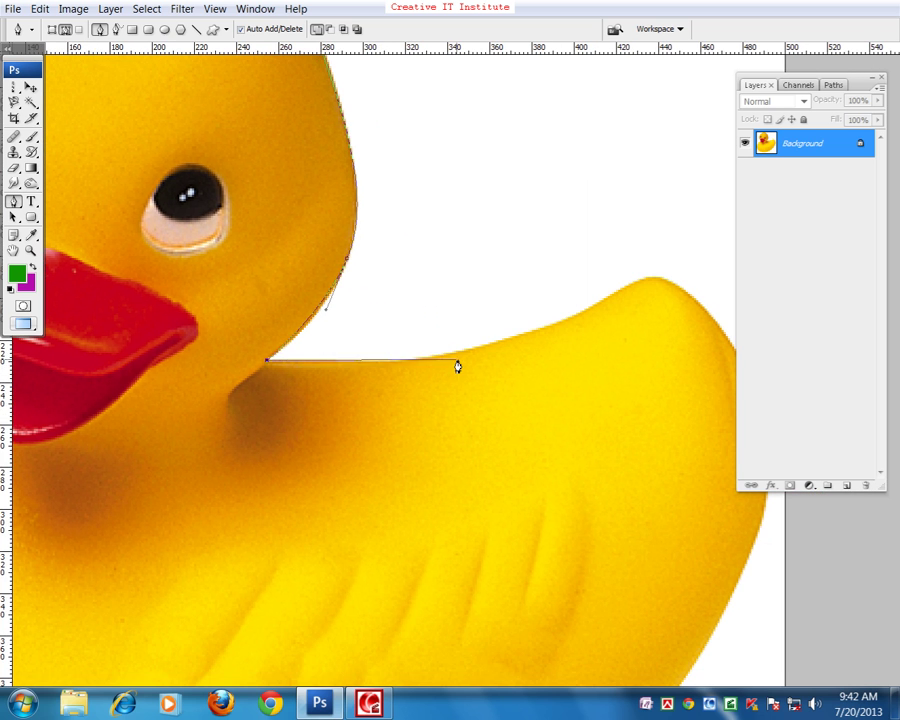
drag(456, 356, 537, 341)
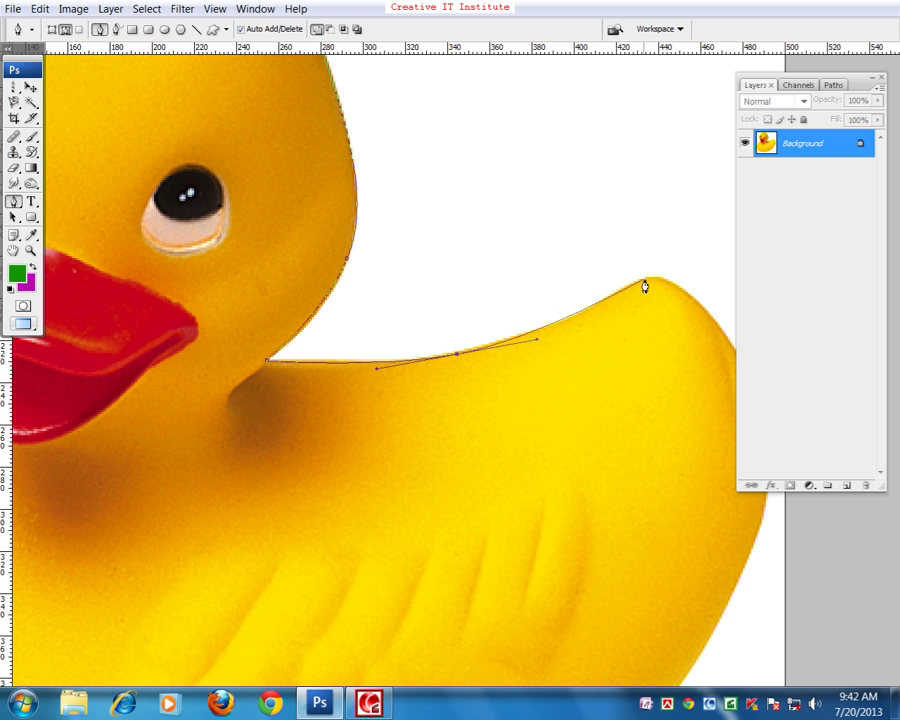
drag(644, 283, 544, 356)
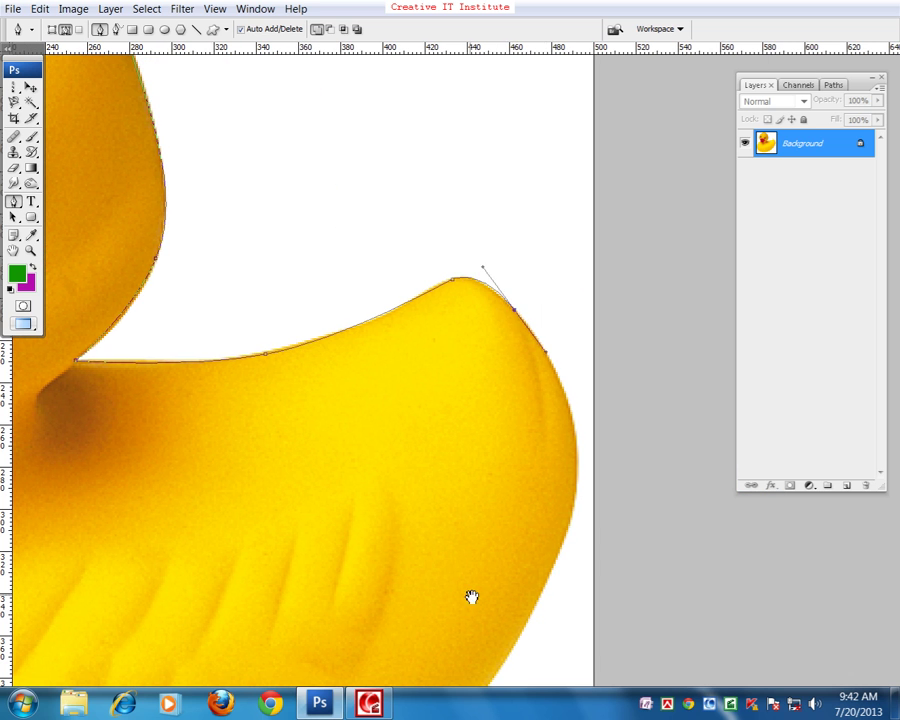
drag(470, 592, 192, 424)
key(Return)
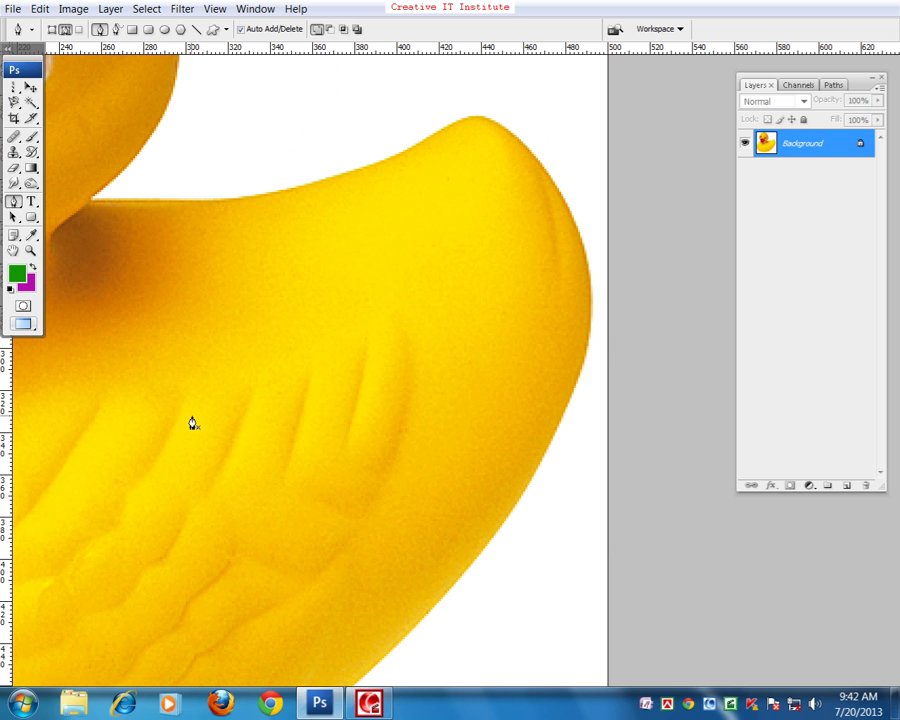
key(f)
key(f)
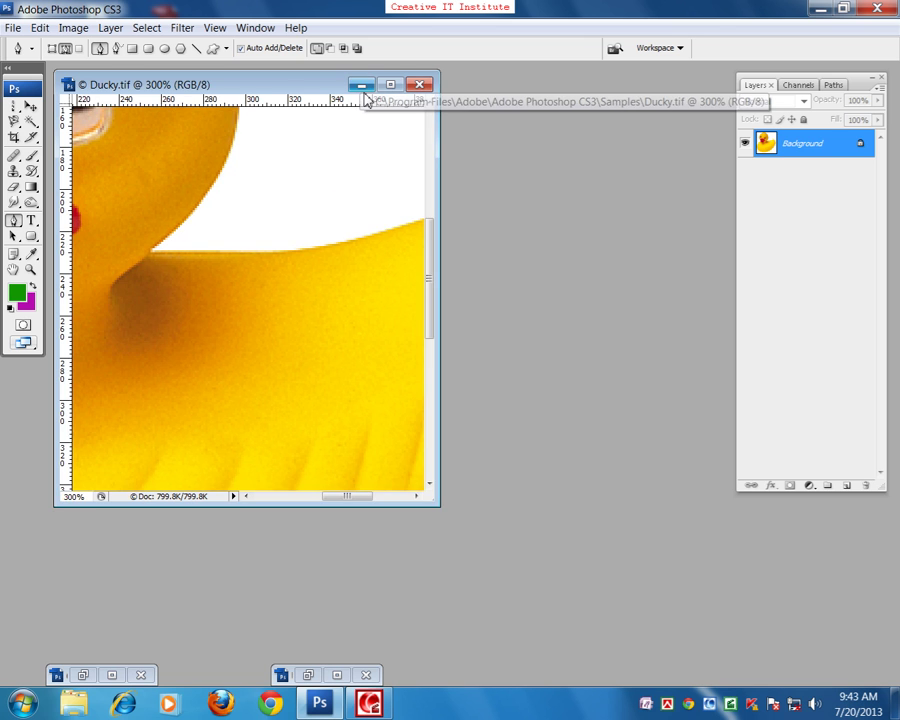
- Minimize the duck photo and create a new blank document, Untitled-2, shown full screen
click(362, 87)
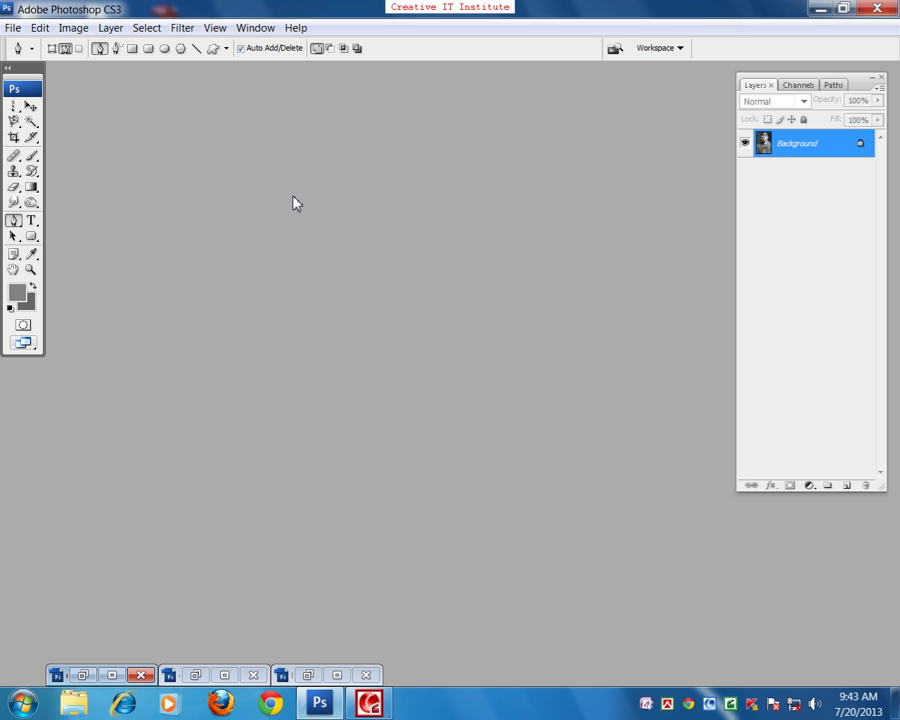
key(ctrl+n)
key(Return)
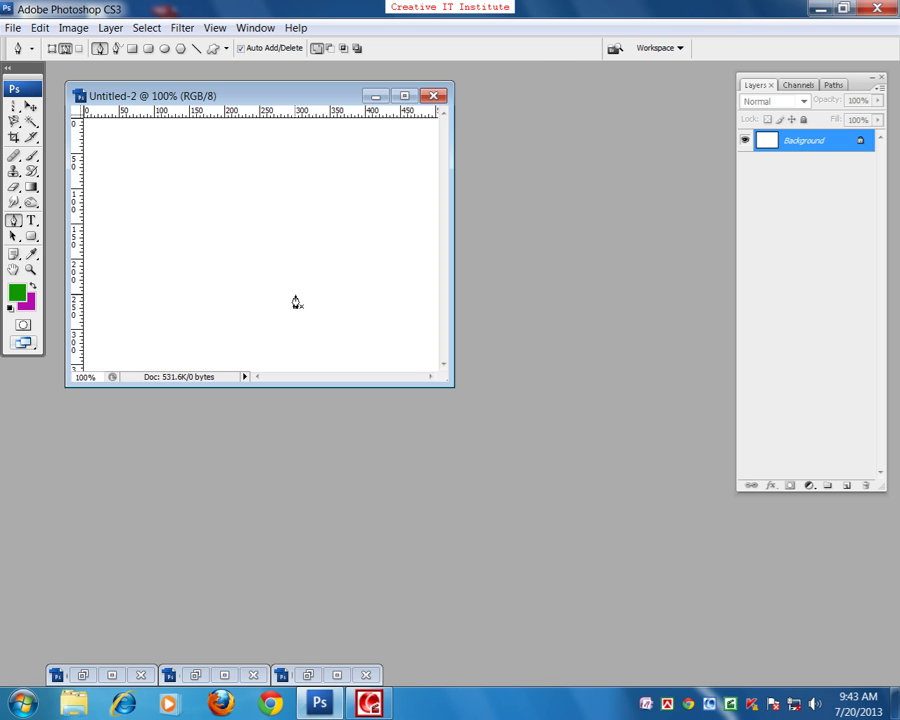
key(f)
key(f)
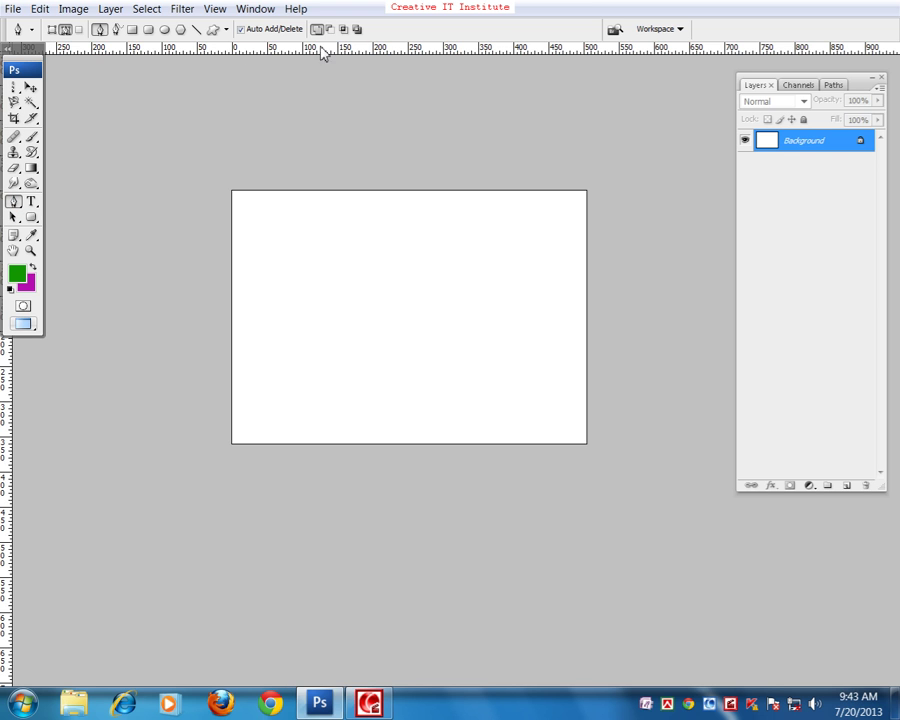
- Set the Pen tool's options bar to Shape Layers mode
click(50, 33)
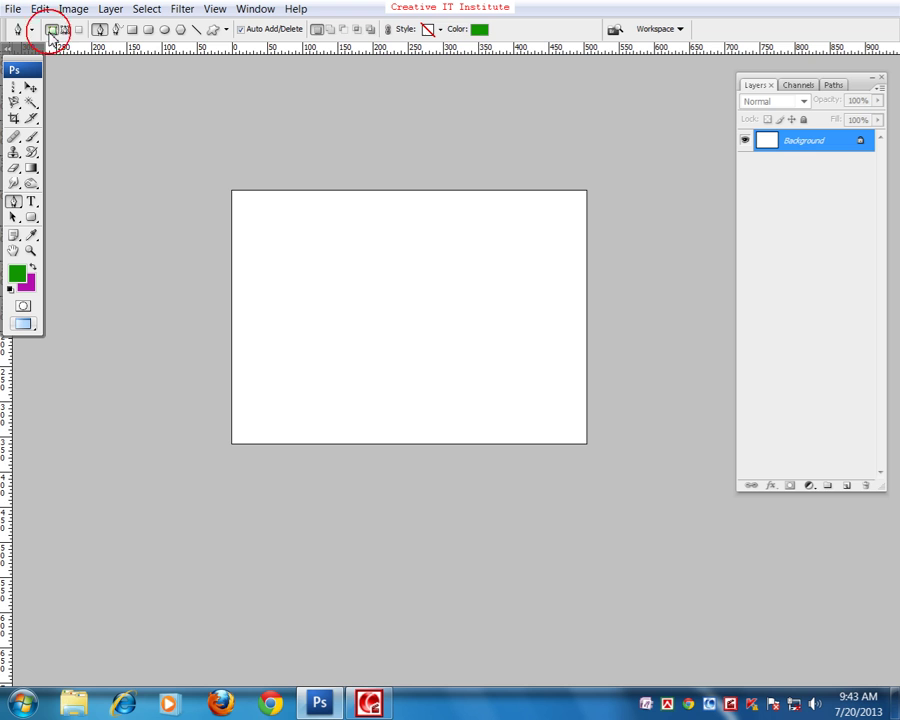
click(64, 29)
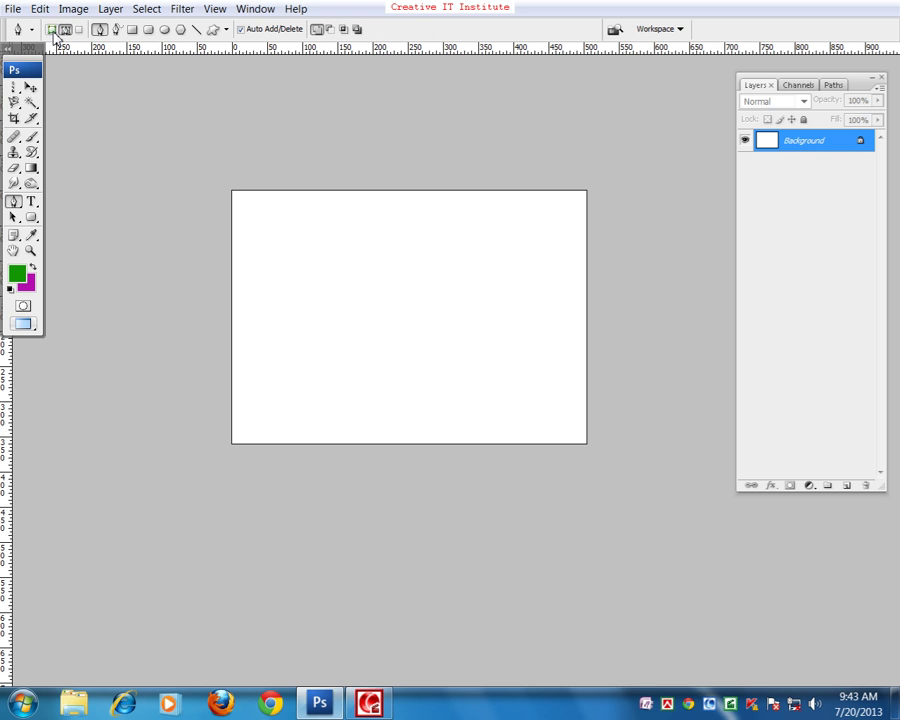
click(50, 29)
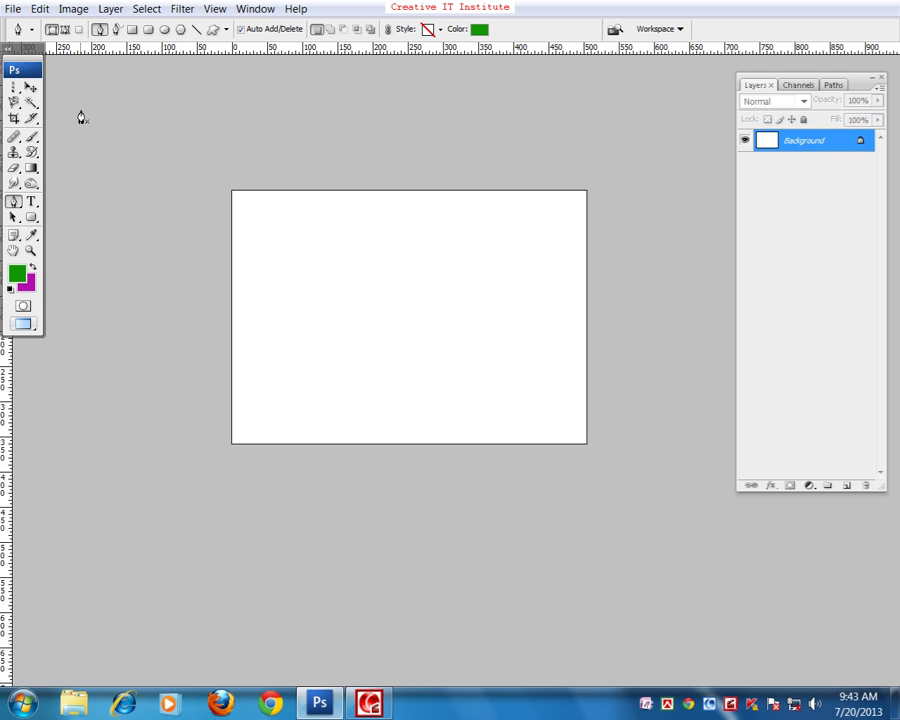
- Add a new empty layer and choose the Polygonal Lasso Tool
click(847, 485)
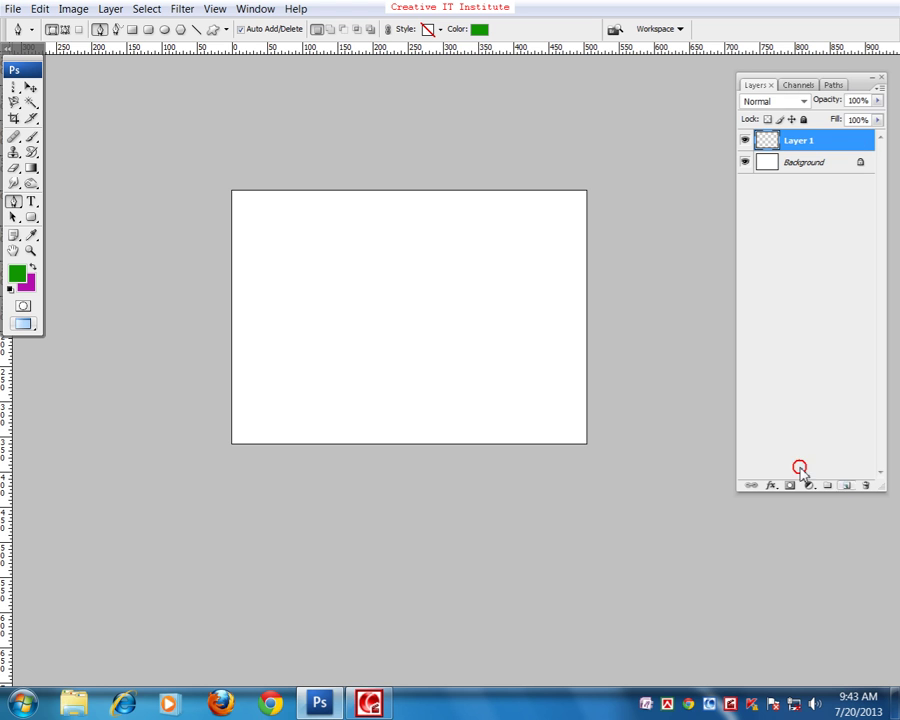
click(14, 88)
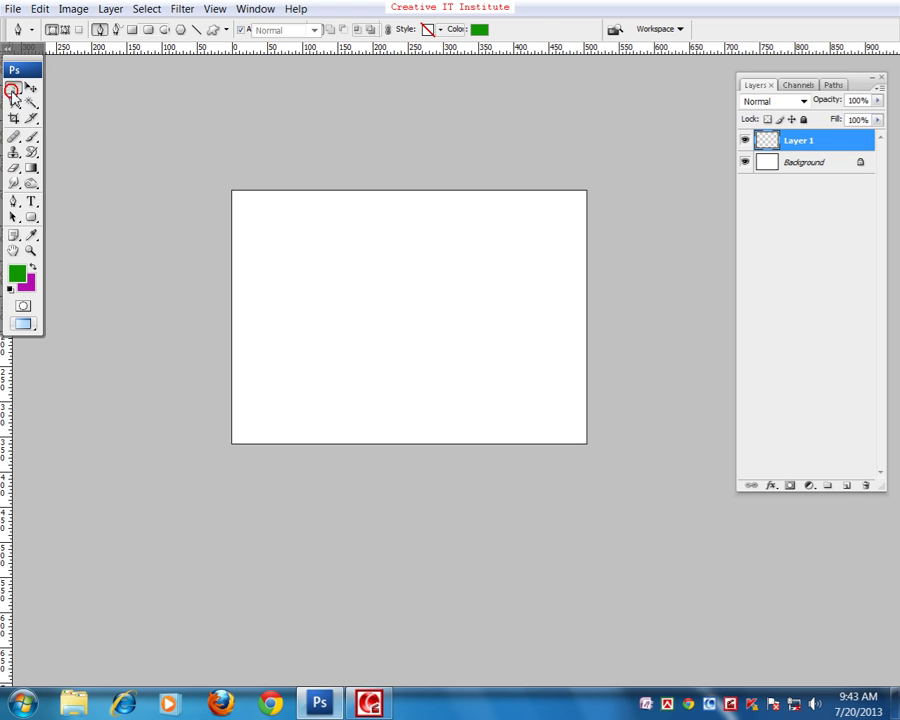
click(15, 102)
click(46, 117)
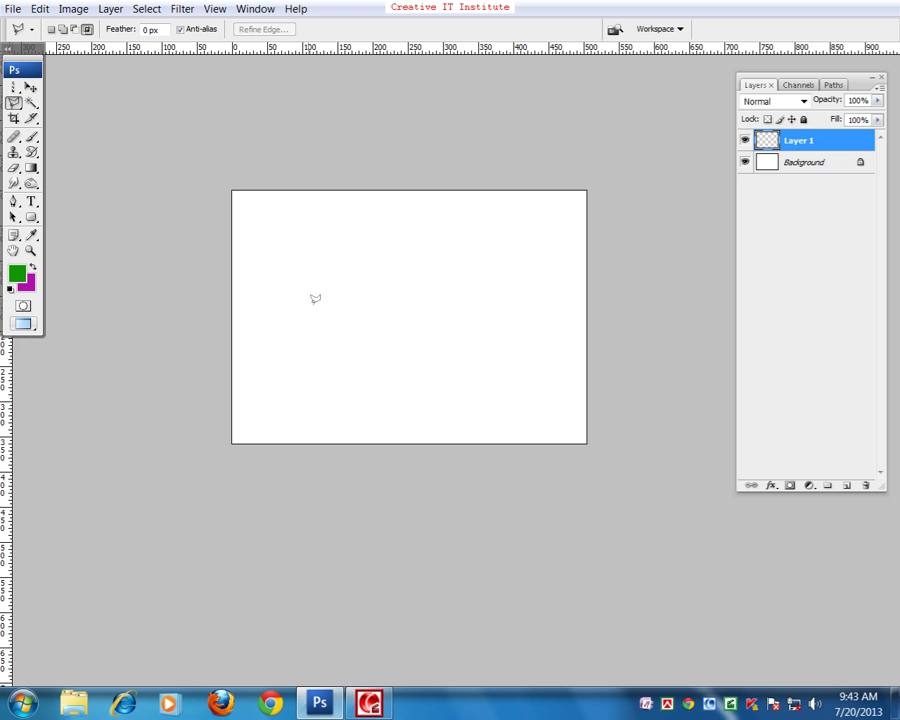
- Select a jagged lightning-shaped polygon in the upper left, fill it with green, and deselect
click(267, 279)
click(298, 221)
click(361, 247)
click(330, 311)
click(310, 289)
click(253, 309)
click(287, 281)
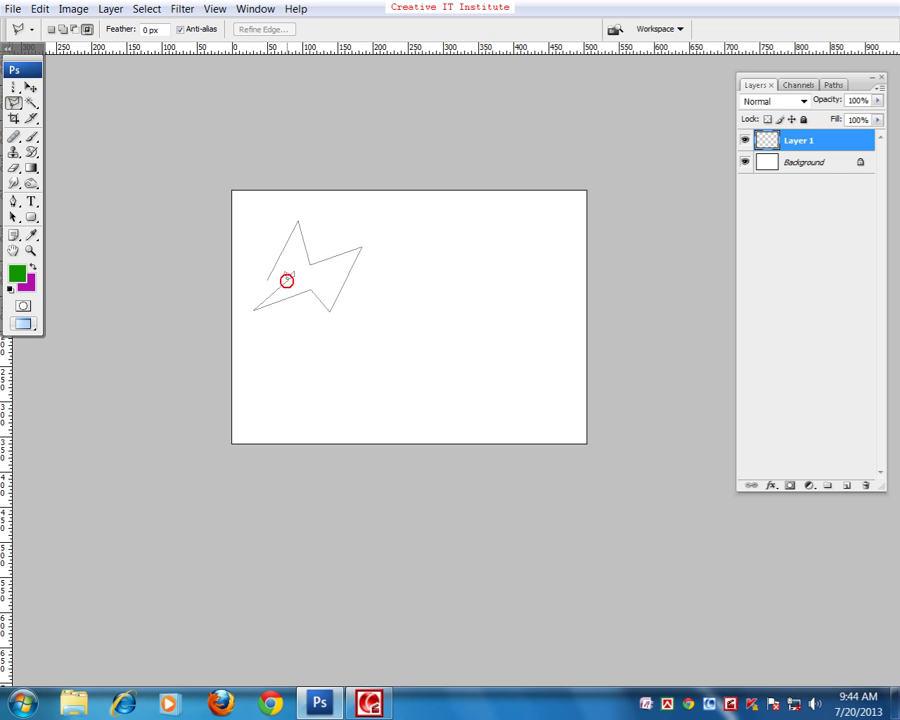
click(268, 277)
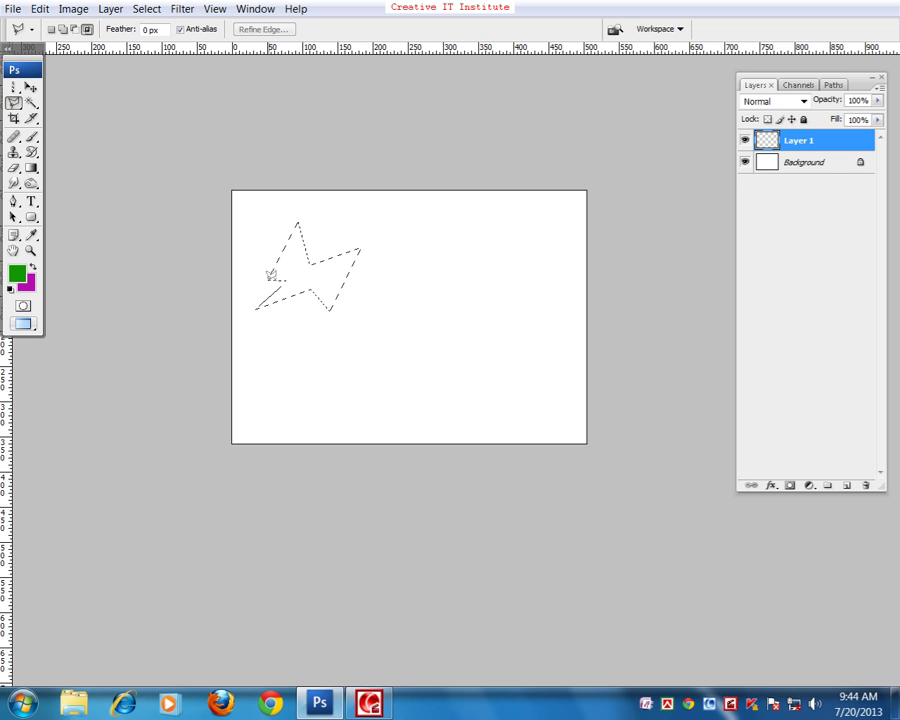
key(alt+BackSpace)
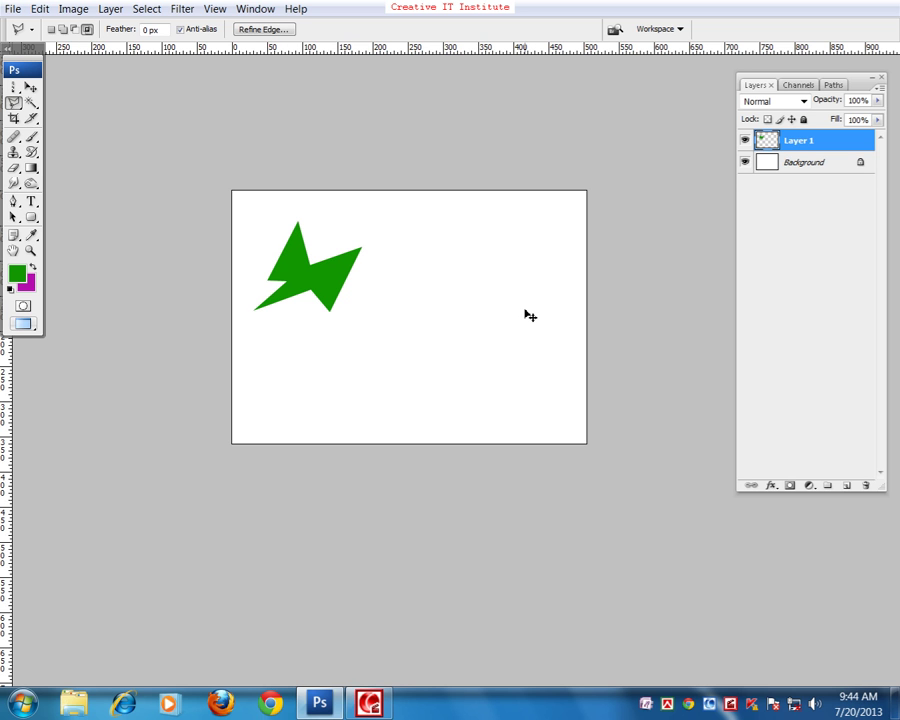
key(ctrl+d)
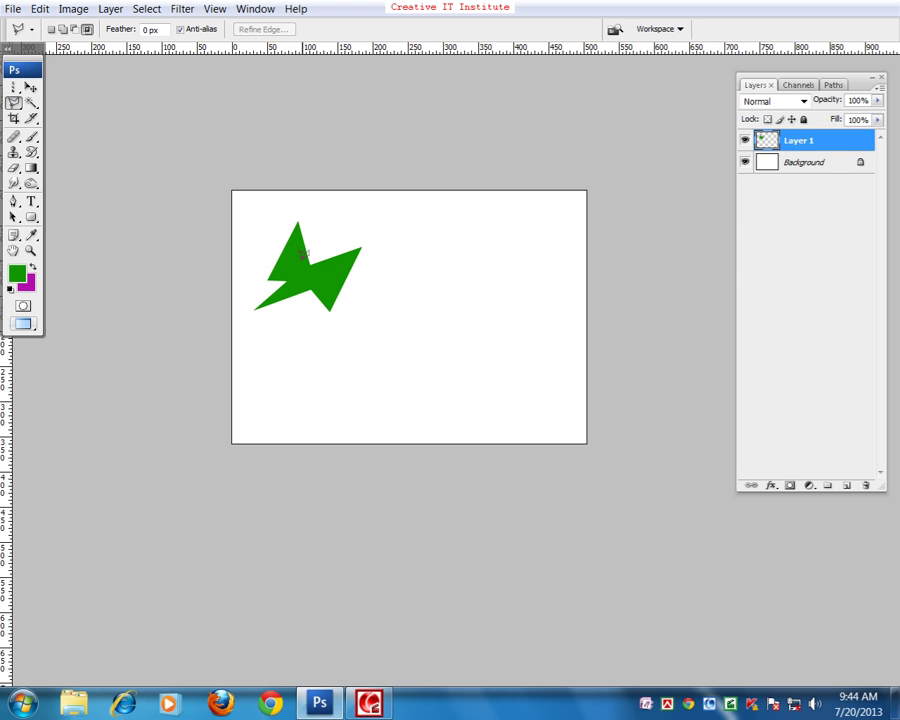
- Add a new layer and switch to the Pen tool in Shape Layers mode
click(846, 485)
key(p)
click(51, 30)
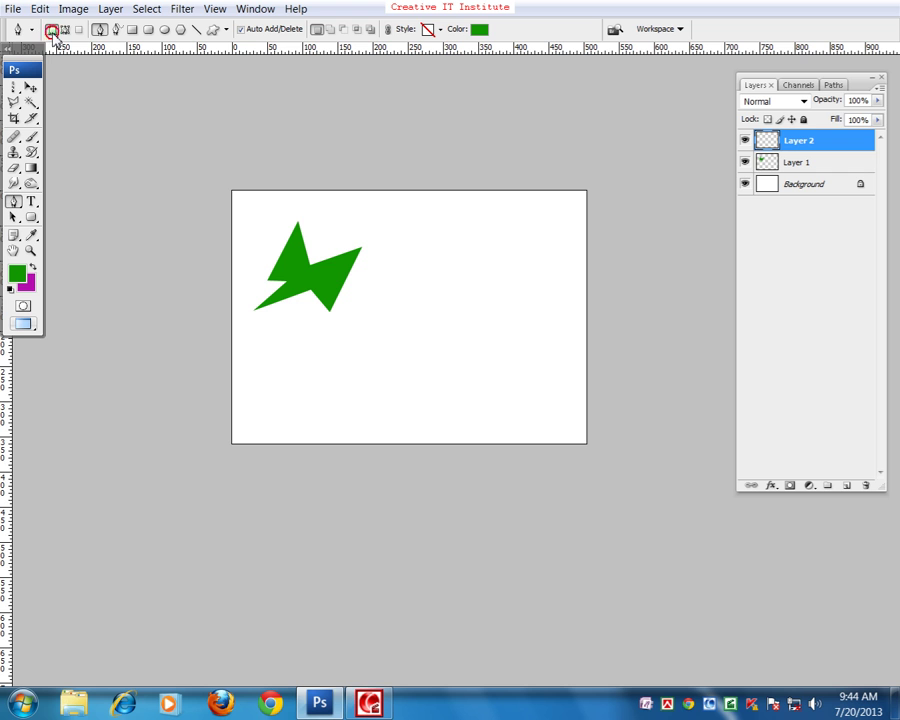
- Click out a closed zigzag lightning-bolt outline to the right, creating green Shape 1
click(424, 295)
click(460, 244)
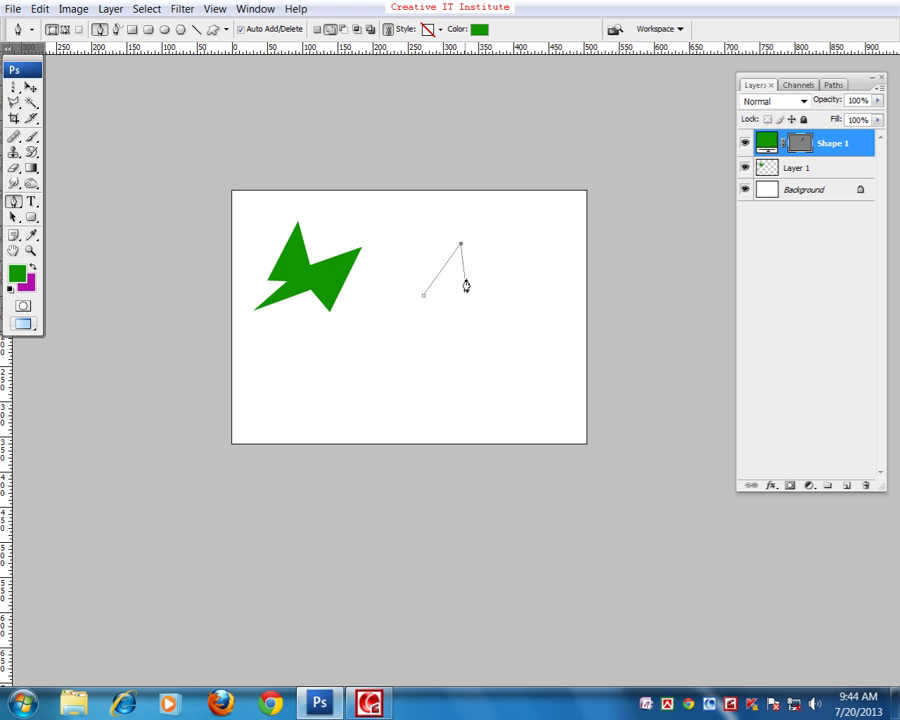
click(465, 279)
click(514, 274)
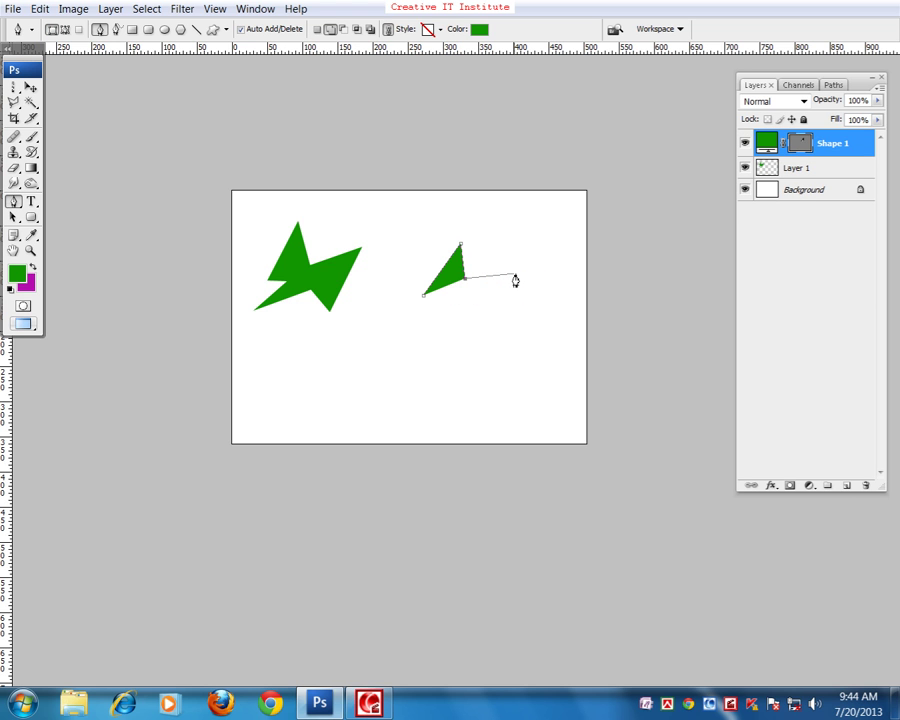
click(476, 338)
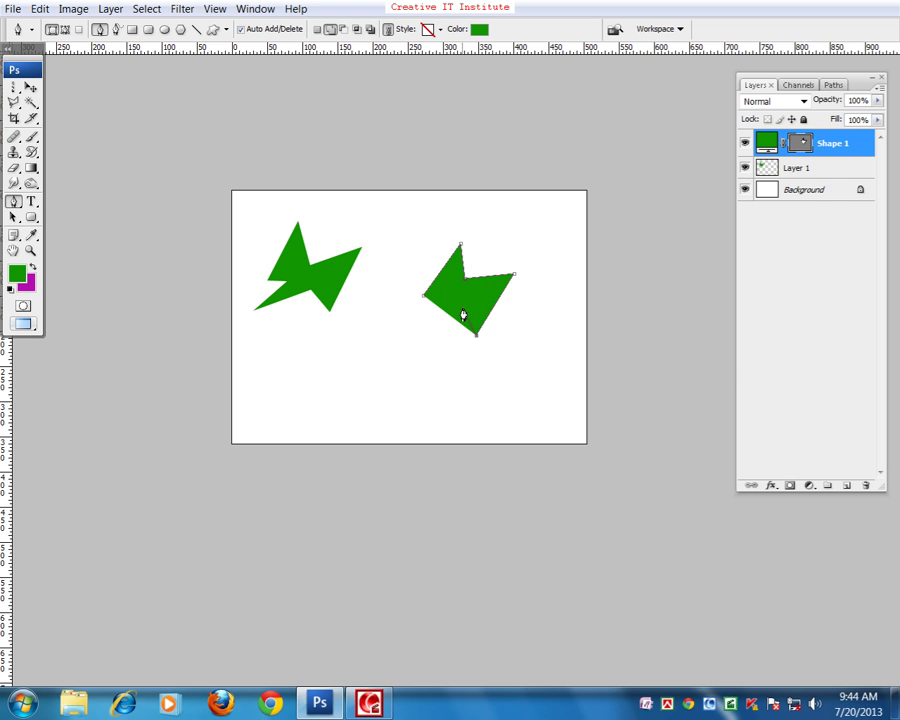
click(420, 336)
click(441, 305)
click(425, 302)
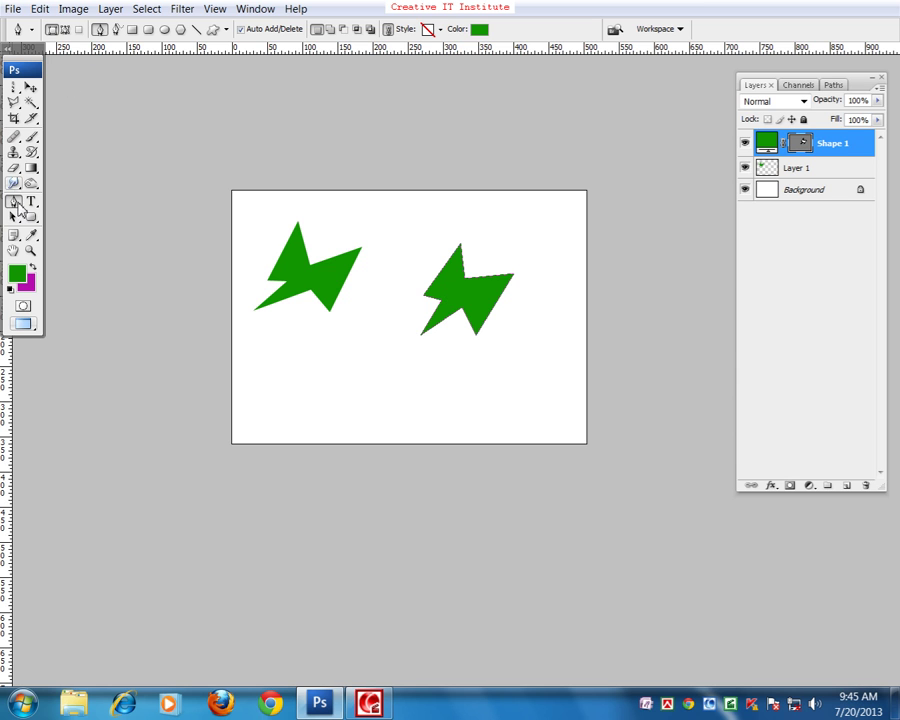
- Leave the Pen tools and pick the Path Selection Tool, after trying Convert Point and Direct Selection
click(14, 204)
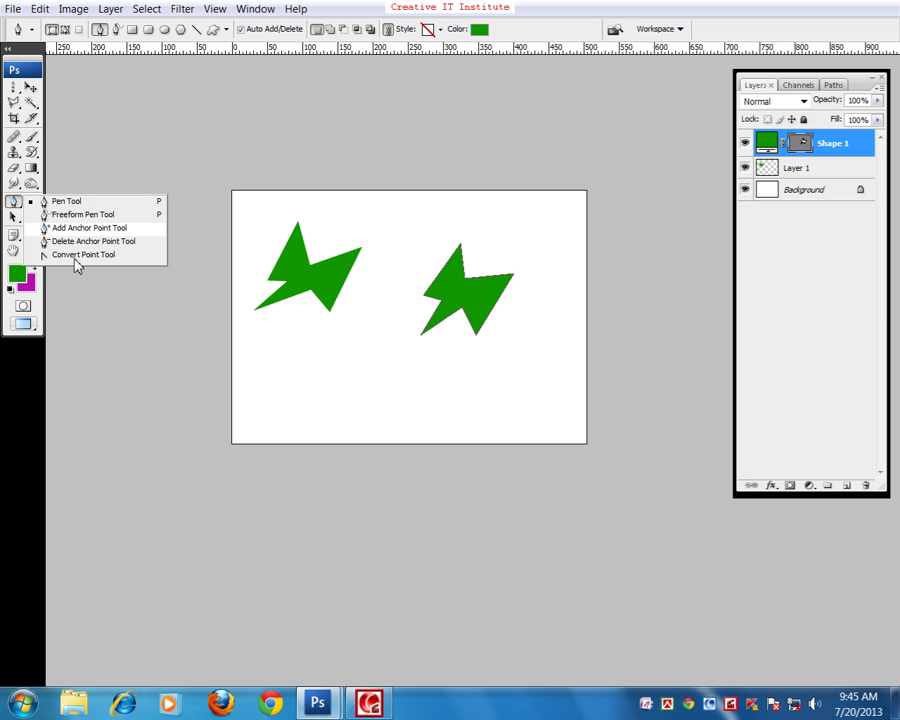
click(76, 256)
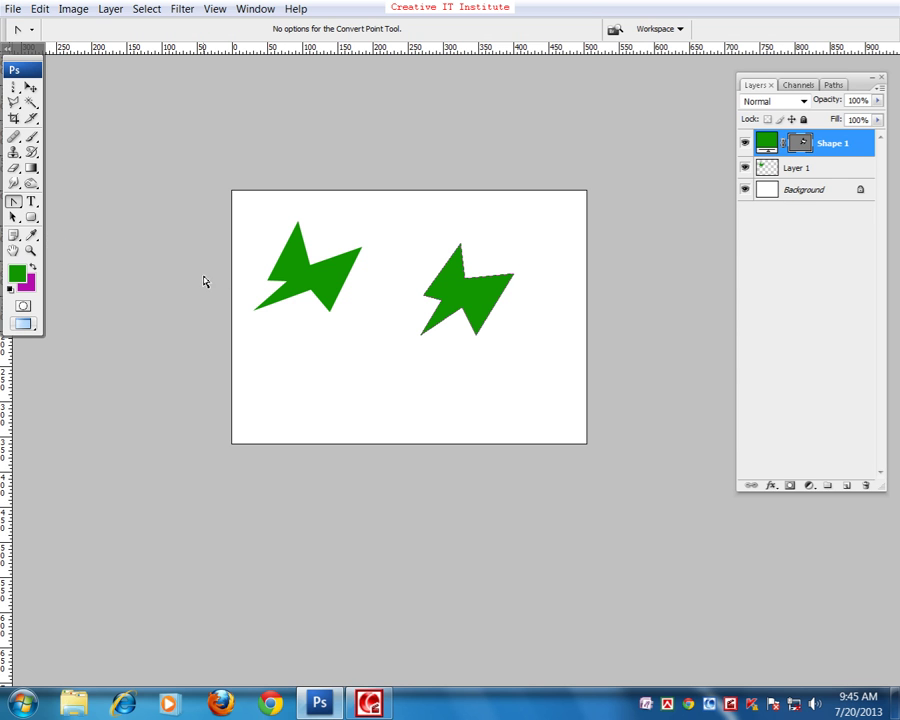
click(13, 217)
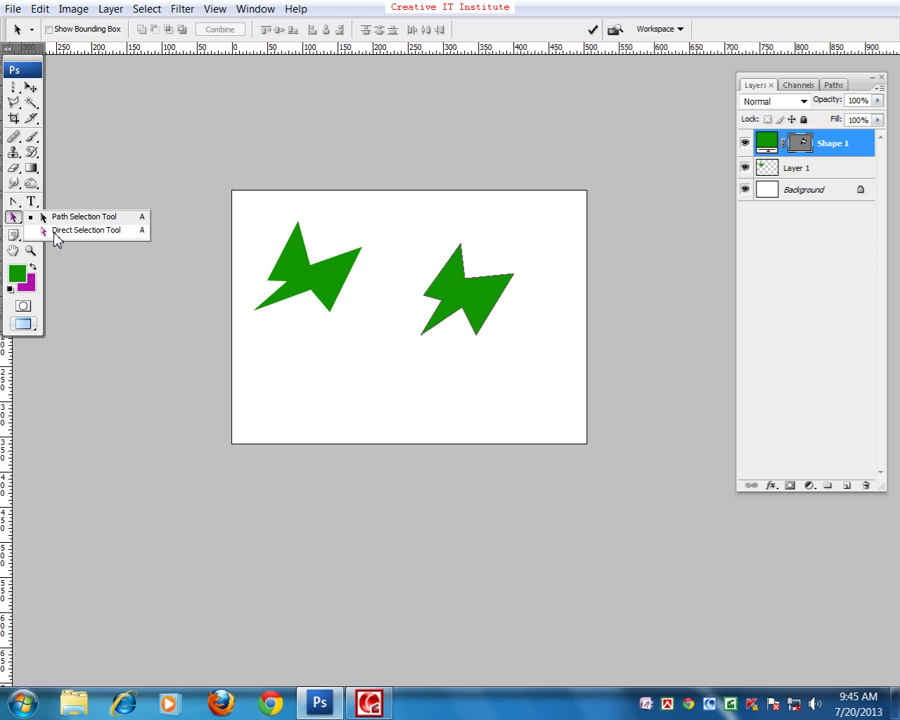
click(55, 232)
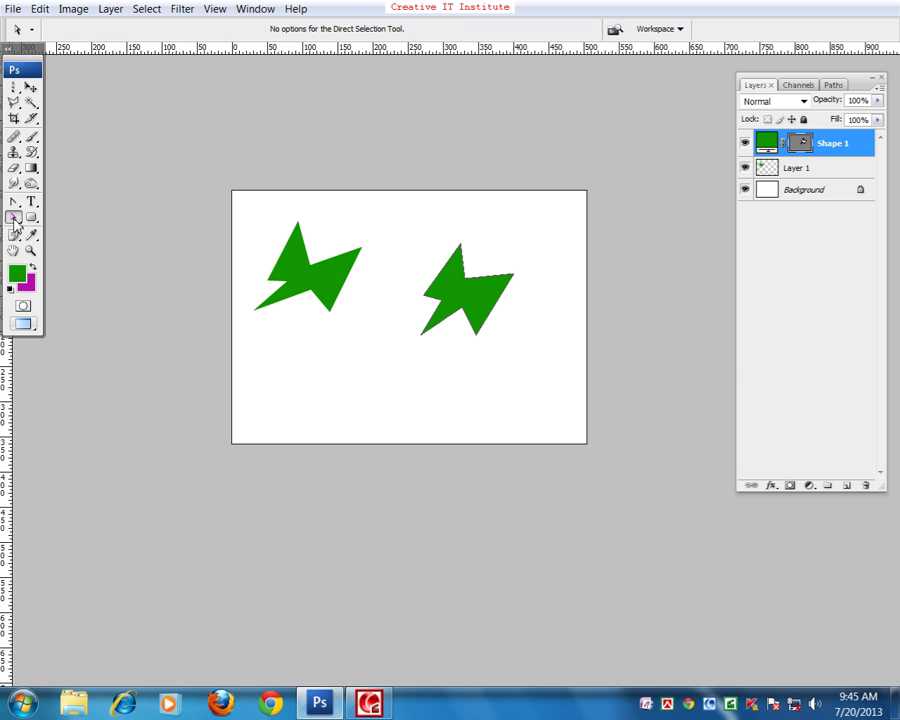
click(13, 217)
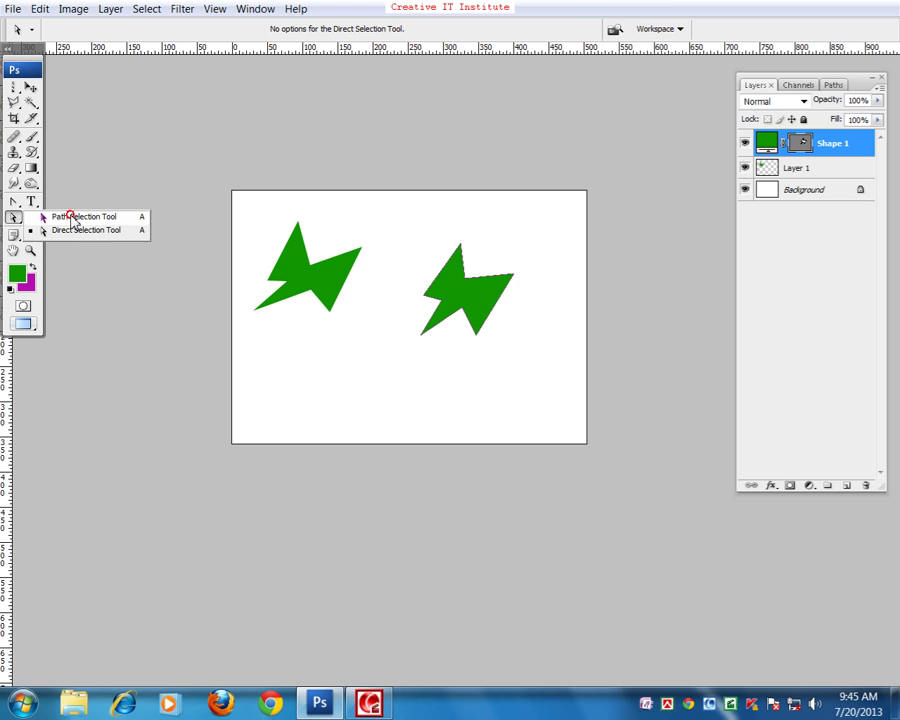
click(75, 218)
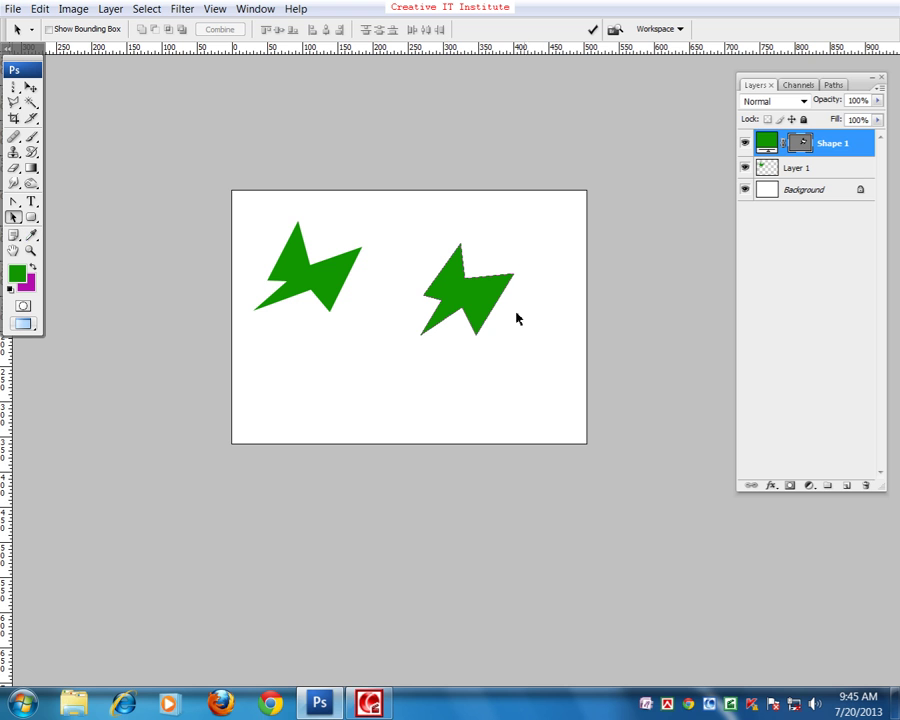
- Move the second green shape down and left, then zoom in on both shapes
drag(448, 323, 414, 340)
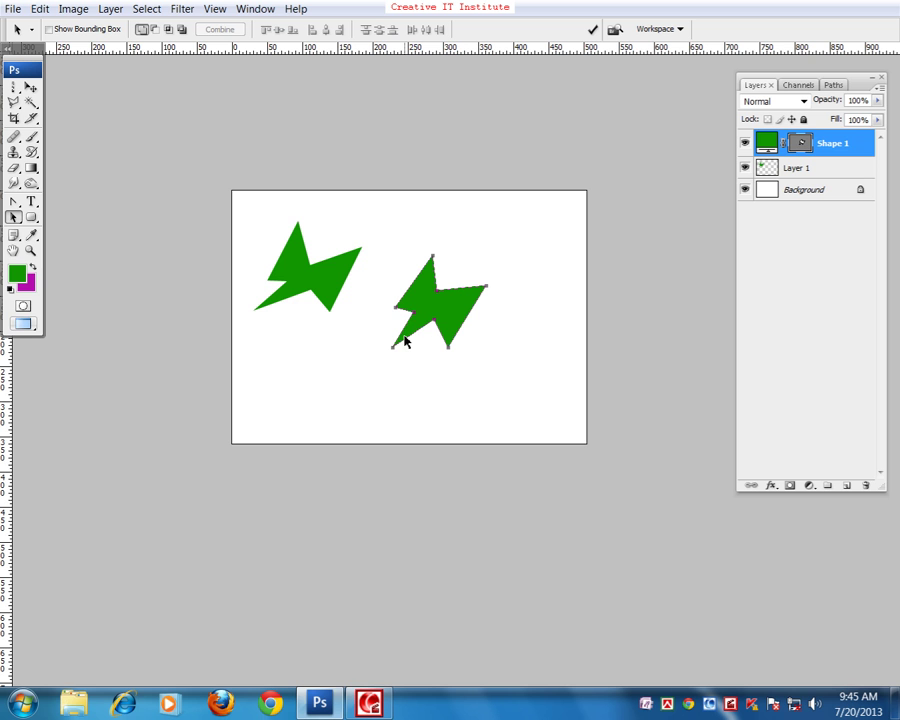
click(54, 231)
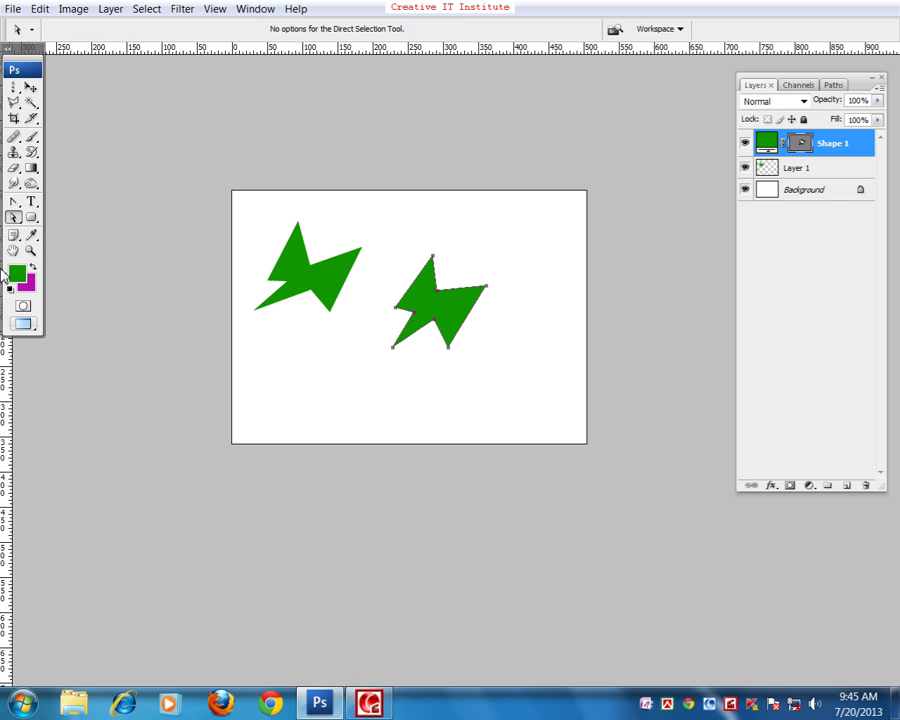
key(ctrl+plus)
drag(248, 280, 330, 354)
- Drag the bolt's top, middle, left, notch, bottom and right anchors into a taller, sharper zigzag
drag(416, 245, 381, 233)
click(426, 366)
mouse_move(441, 345)
mouse_down()
mouse_move(444, 308)
mouse_move(438, 322)
mouse_up()
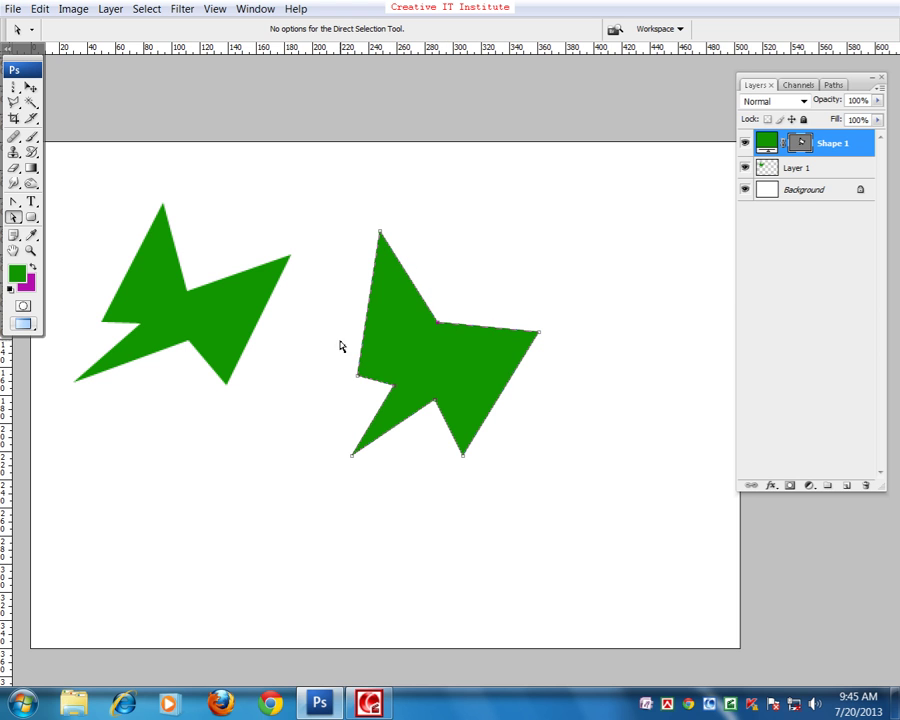
drag(359, 379, 320, 353)
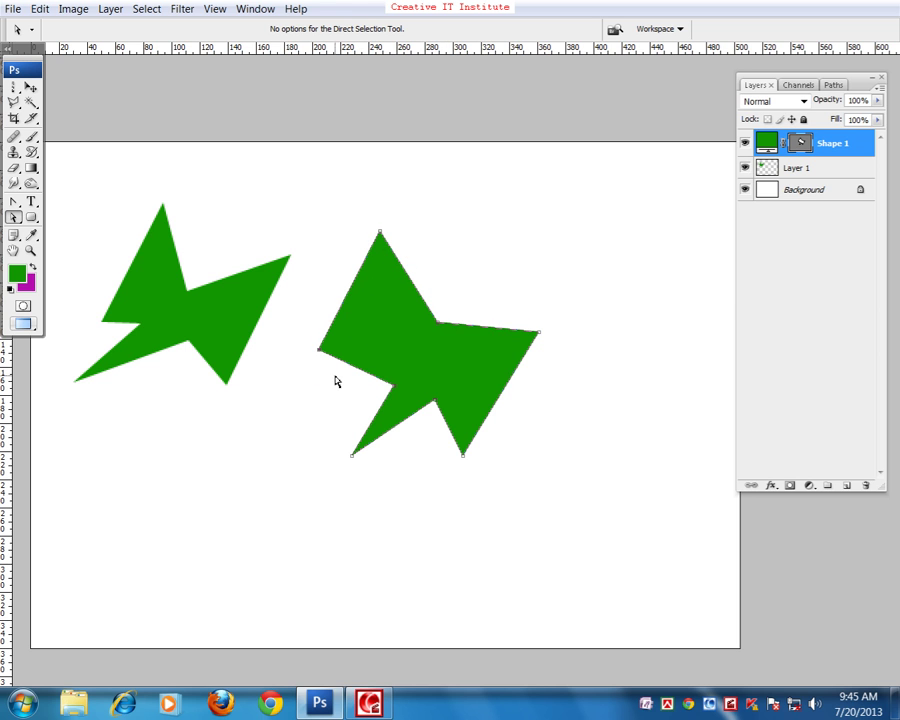
click(395, 389)
drag(395, 389, 425, 358)
drag(463, 457, 466, 424)
drag(538, 336, 548, 309)
drag(380, 234, 408, 226)
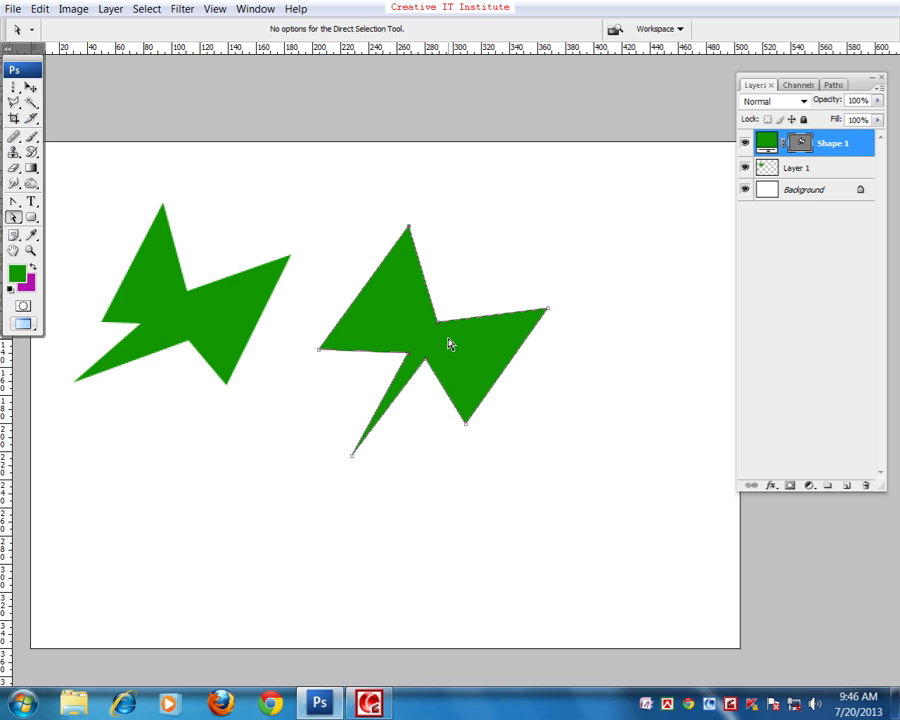
click(31, 88)
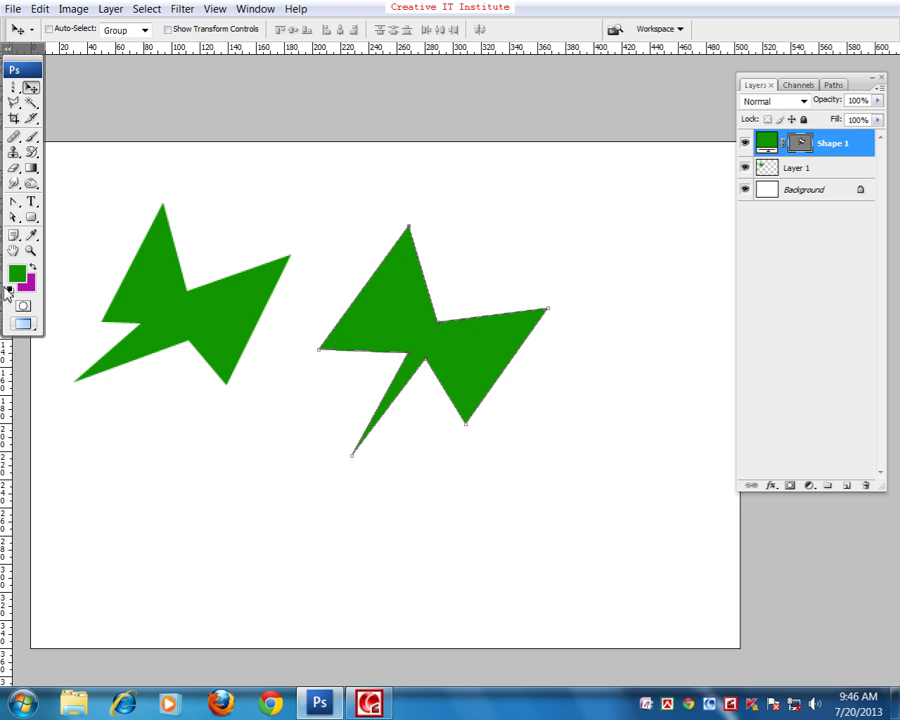
- Zoom in on Shape 1 and add an anchor point on its upper-left edge with Add Anchor Point Tool
drag(14, 201, 53, 208)
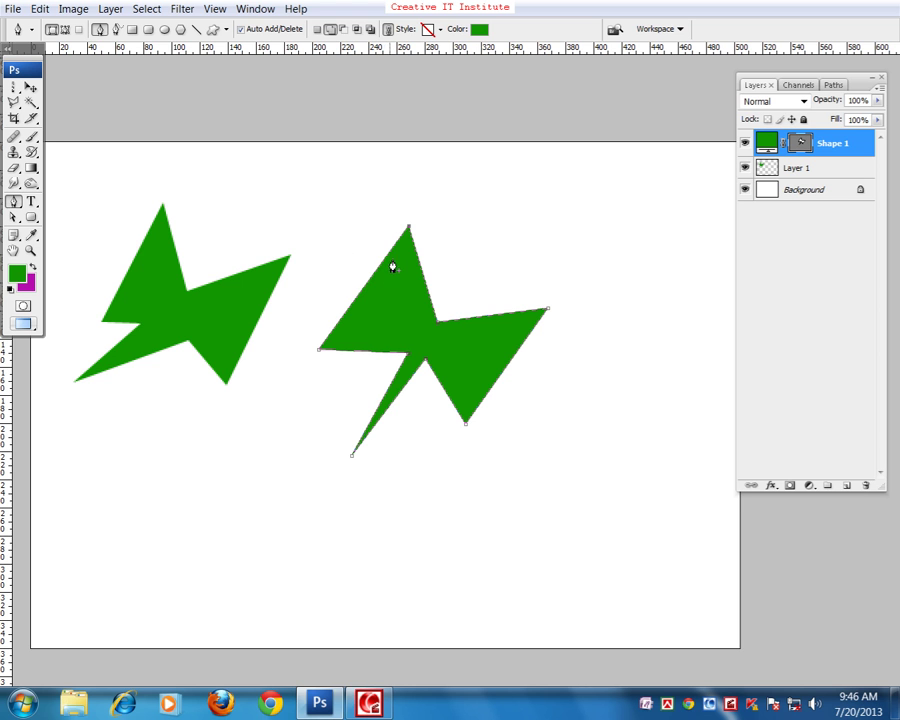
key(ctrl+plus)
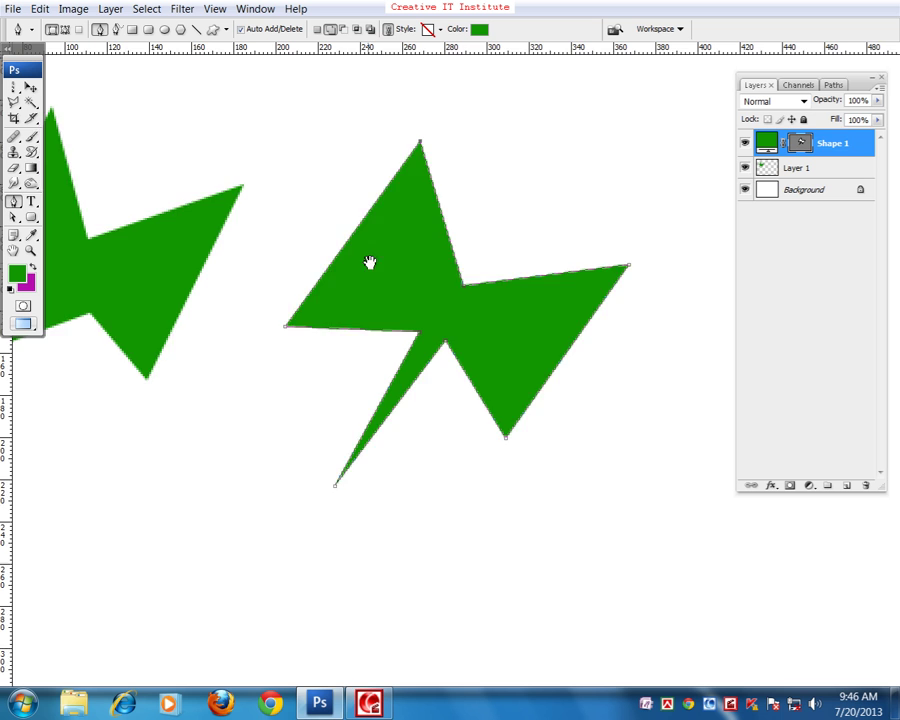
scroll(360, 300, up, 2)
drag(9, 200, 80, 227)
drag(360, 272, 291, 263)
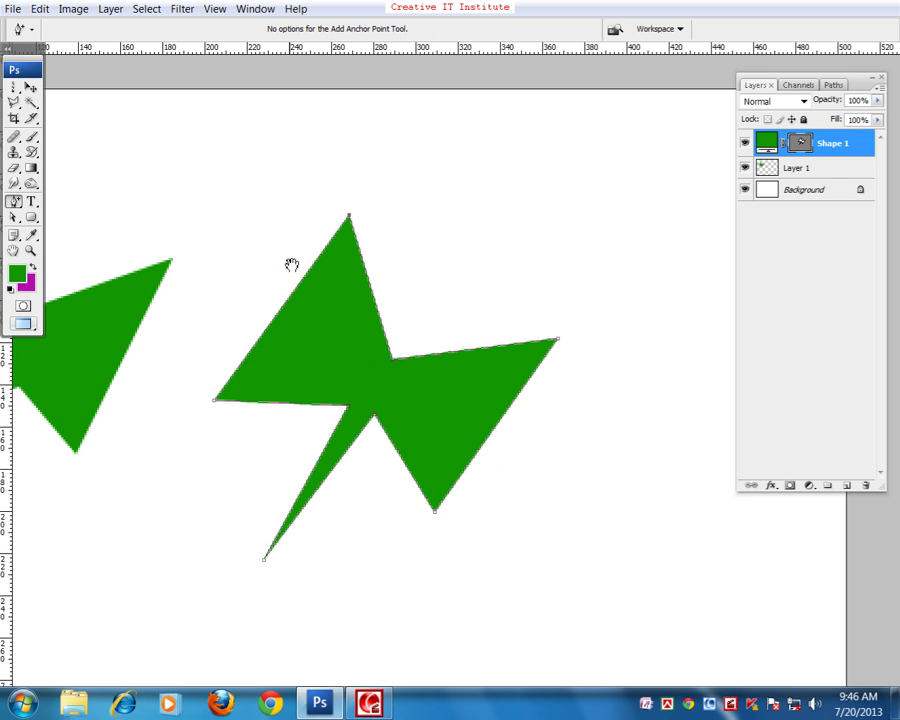
click(15, 219)
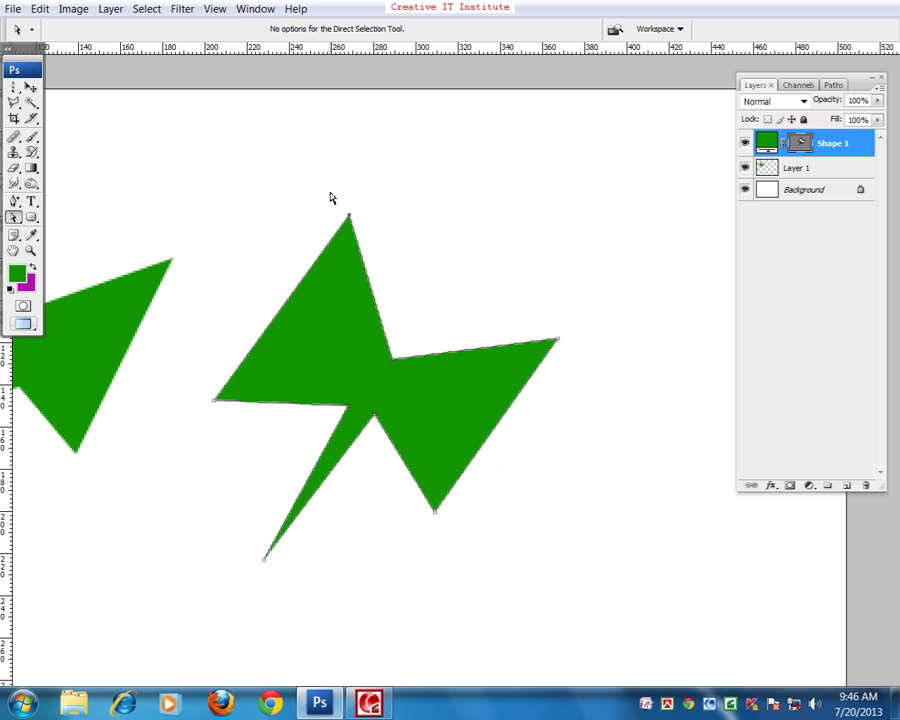
click(222, 418)
click(13, 203)
click(54, 228)
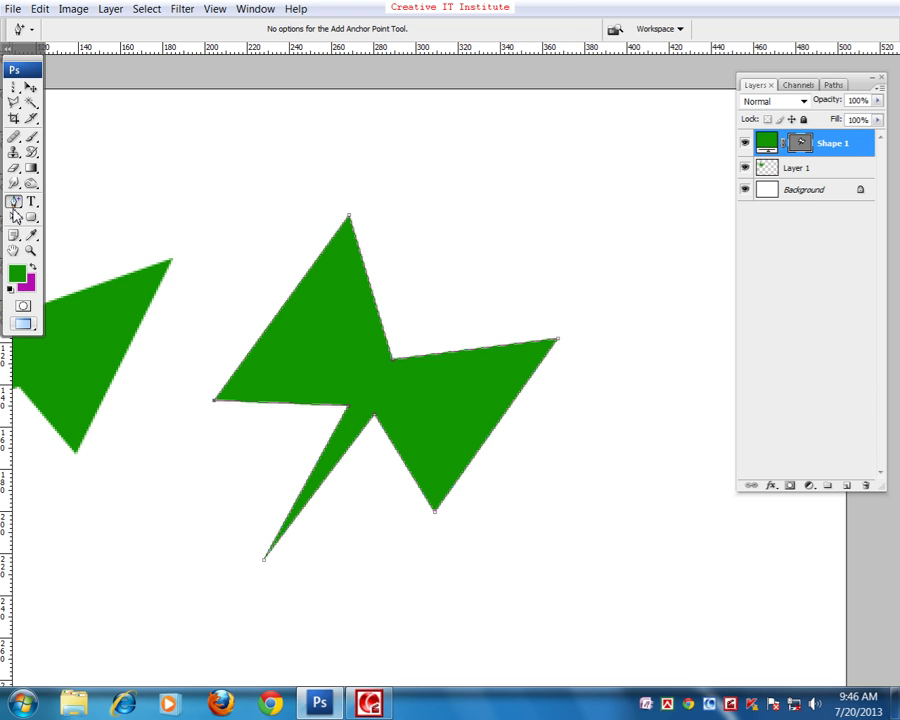
click(277, 316)
- Drag the new upper-left anchor up and left into a curve, then nudge the middle anchor
drag(14, 217, 56, 240)
click(55, 236)
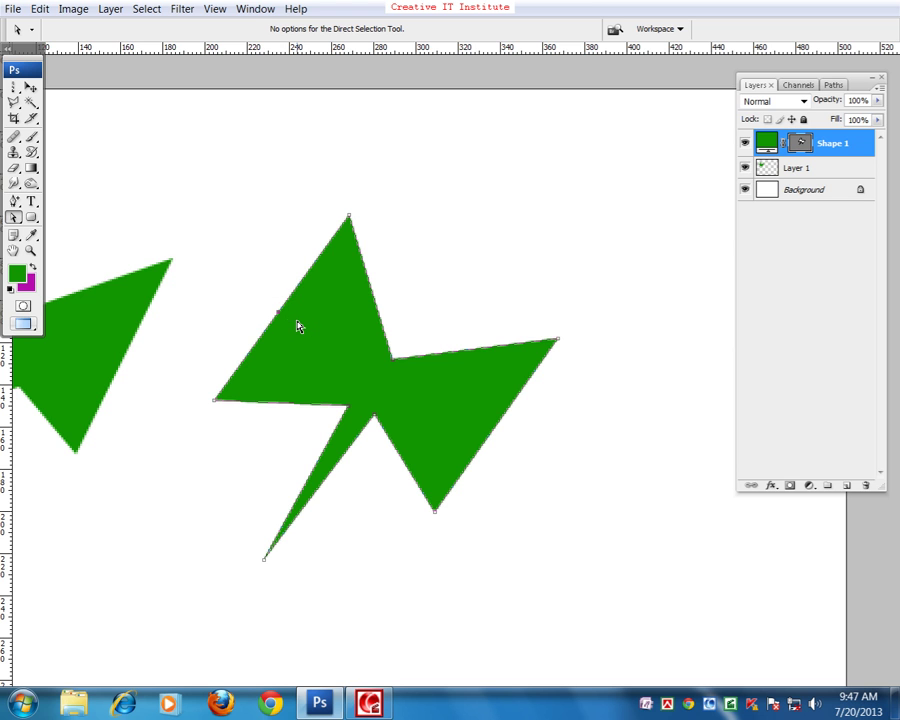
drag(279, 316, 246, 289)
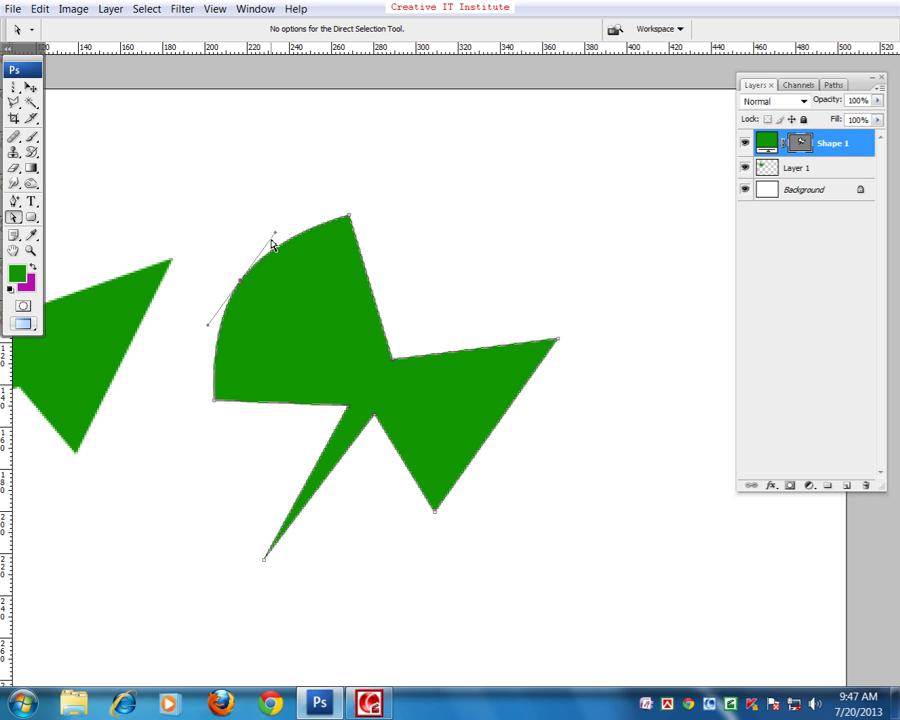
click(395, 374)
mouse_move(395, 368)
mouse_down()
mouse_move(402, 344)
mouse_move(395, 362)
mouse_up()
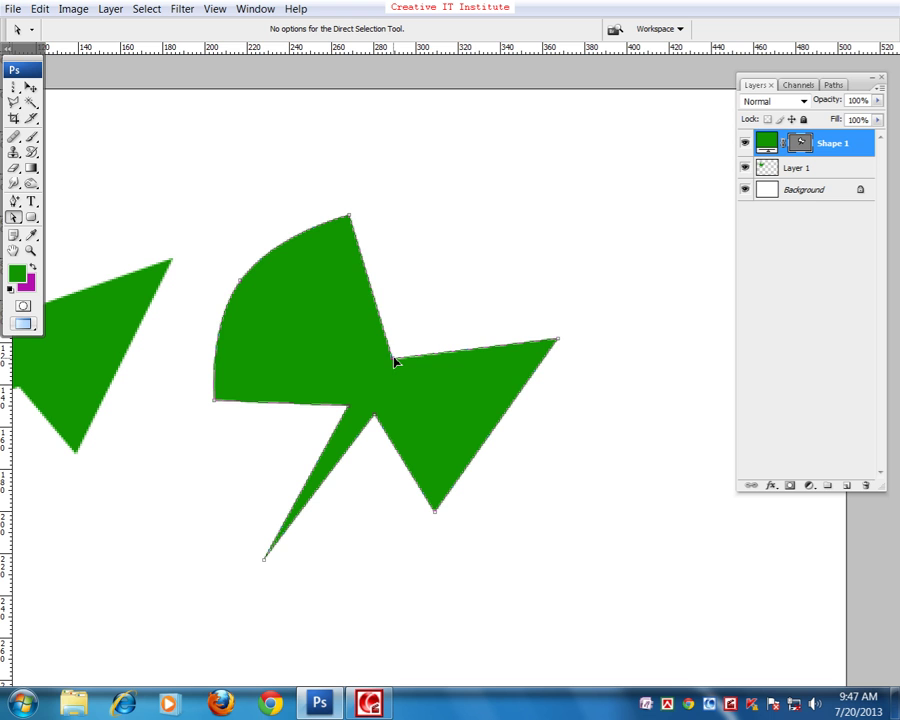
click(241, 283)
mouse_move(399, 366)
mouse_down()
mouse_move(396, 344)
mouse_move(393, 360)
mouse_up()
click(241, 283)
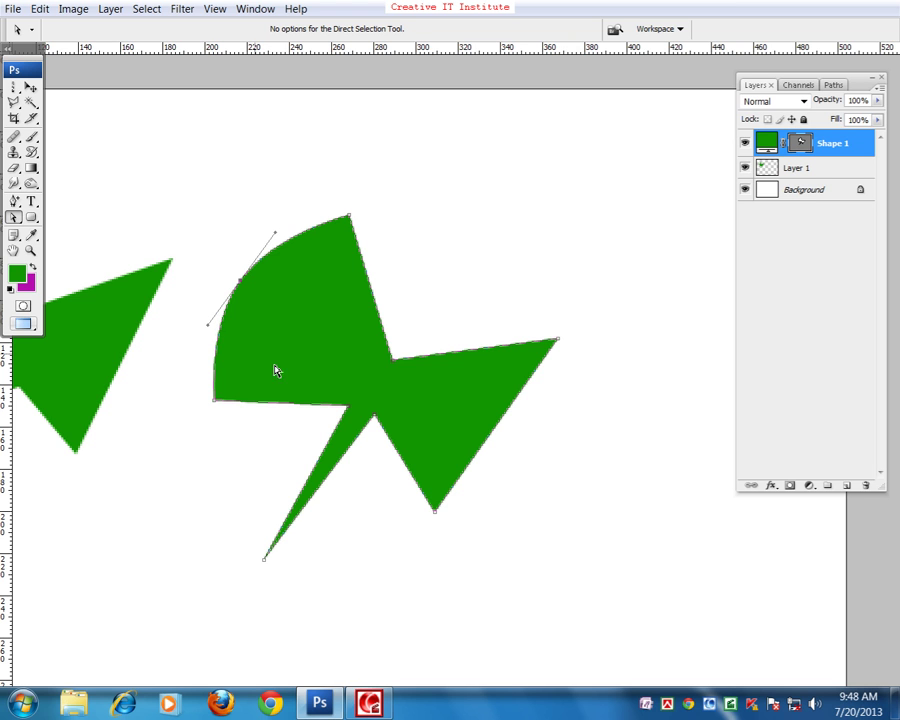
click(471, 411)
click(486, 450)
- Add an anchor on Shape 1's lower-right edge and drag it down to bow the edge outward
click(15, 205)
drag(18, 212, 46, 228)
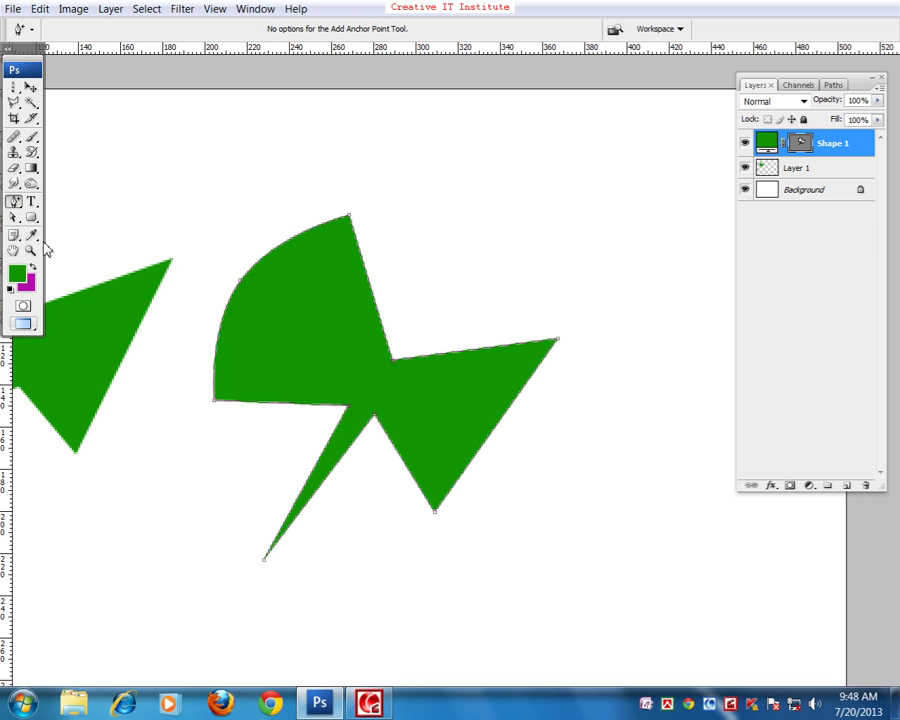
click(493, 434)
click(13, 218)
click(12, 219)
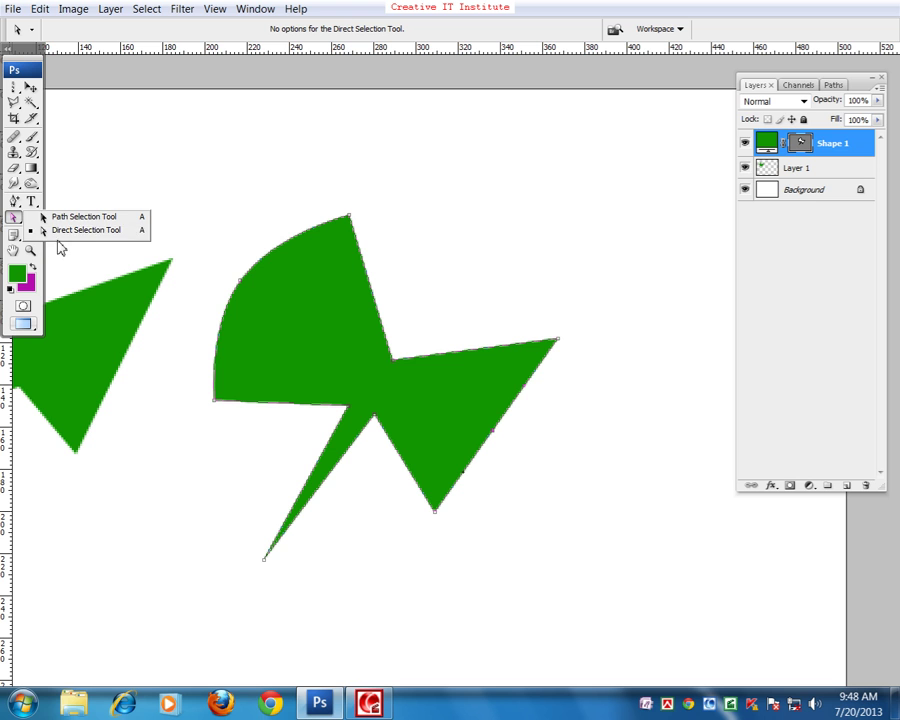
click(69, 232)
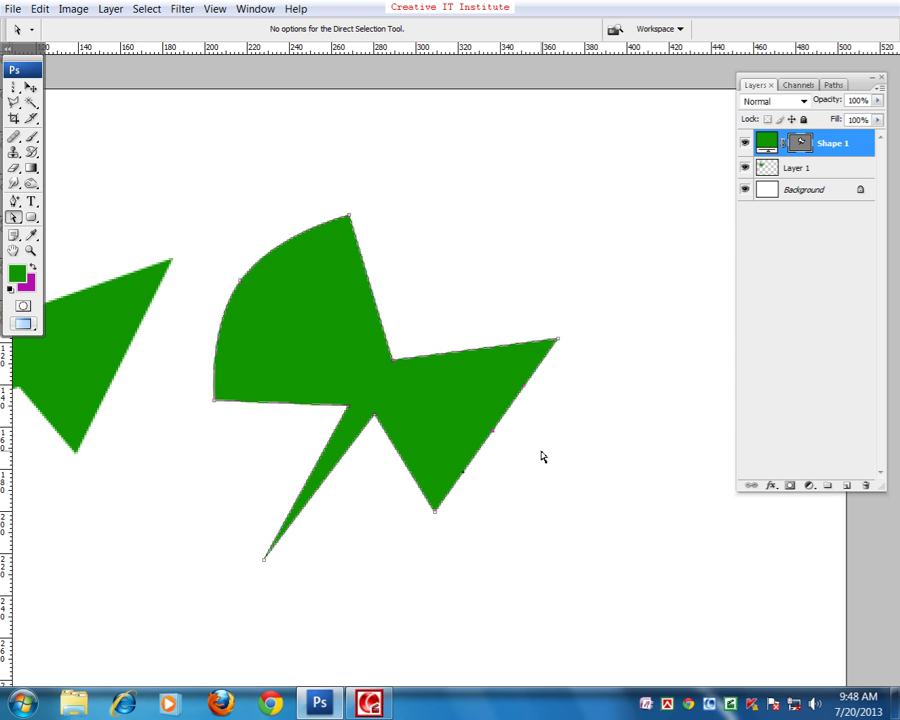
drag(492, 434, 493, 466)
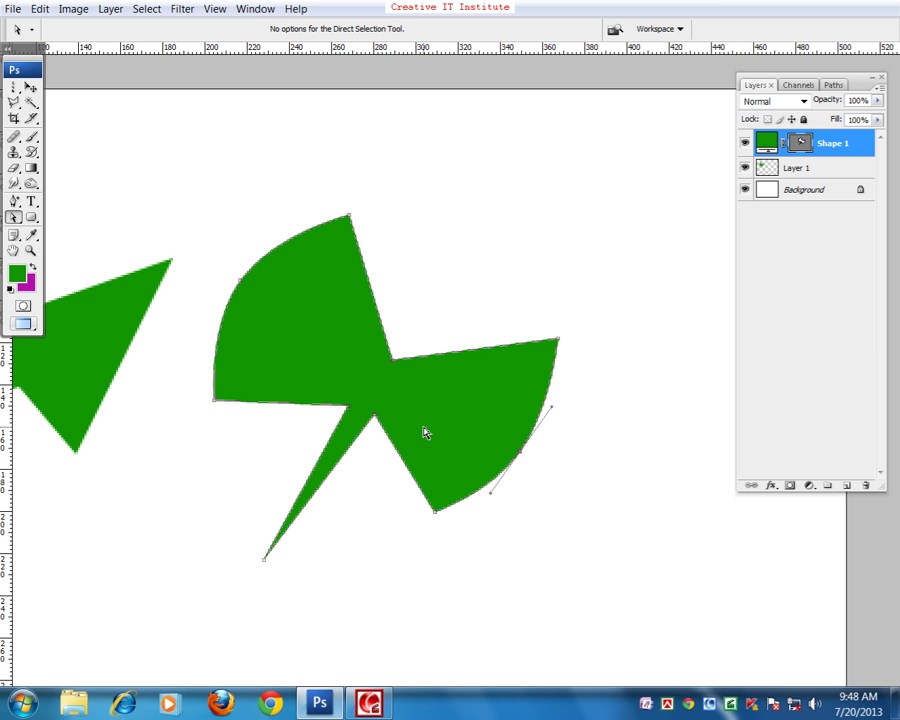
click(14, 203)
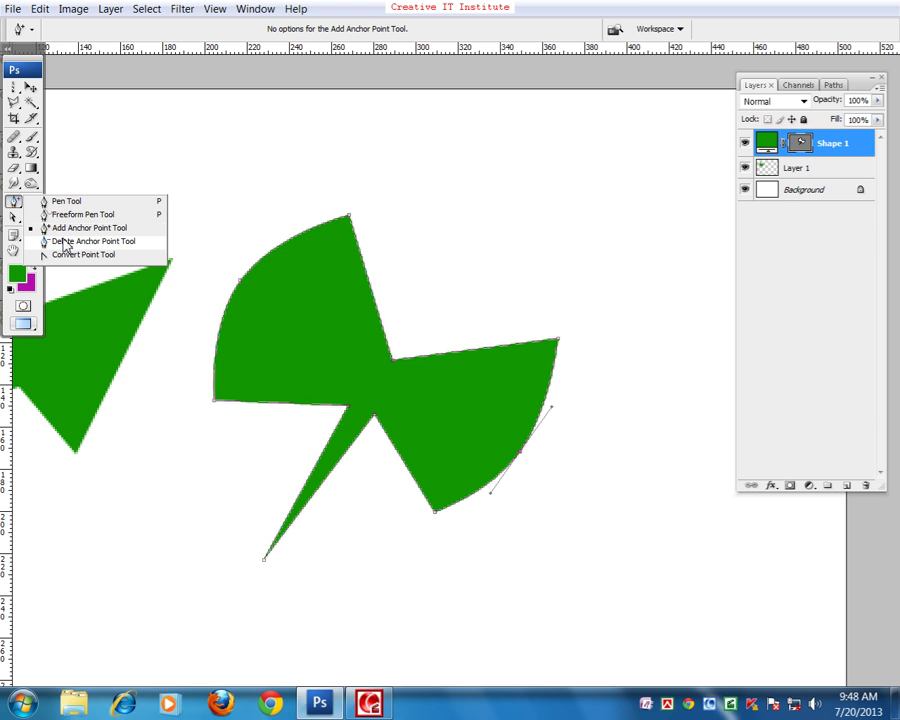
- Remove the inward middle anchor on the upper-right edge with the Delete Anchor Point Tool
click(64, 242)
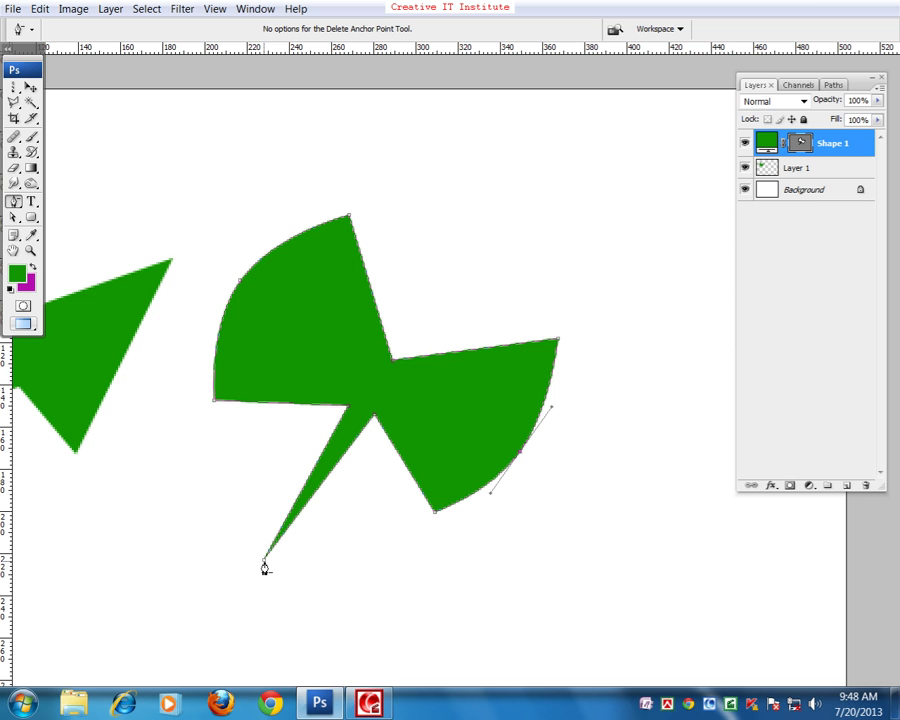
click(392, 368)
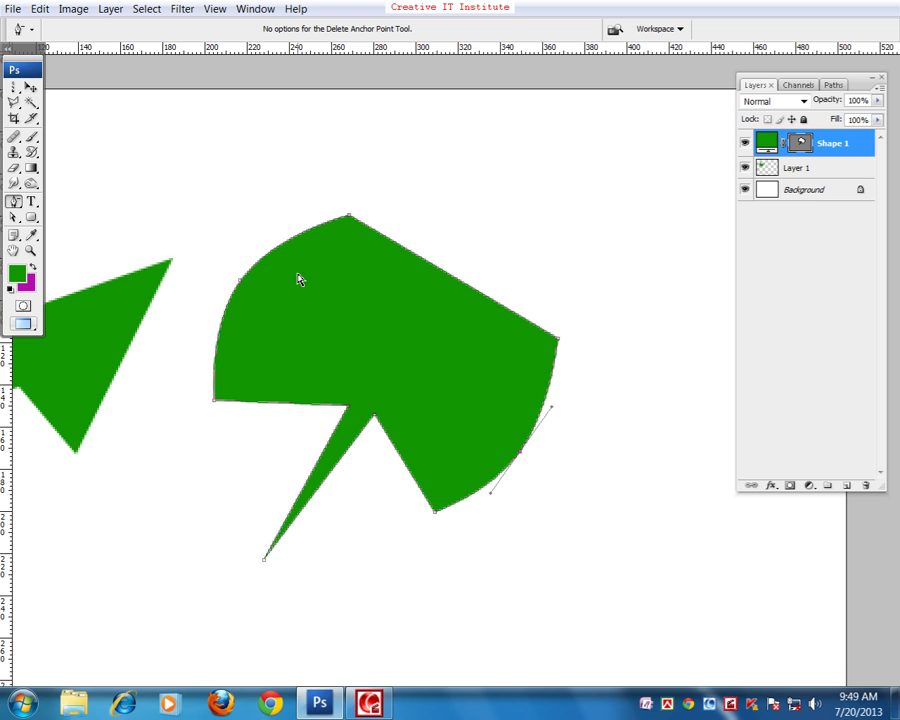
click(11, 204)
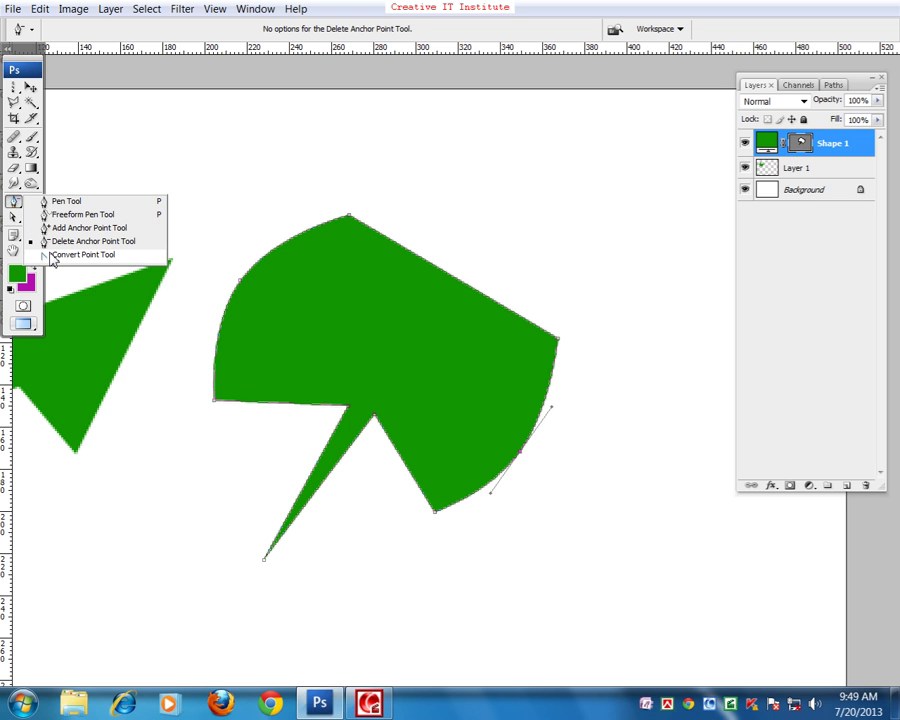
- Convert the smooth anchors on the left and right curved edges into sharp corners
click(80, 255)
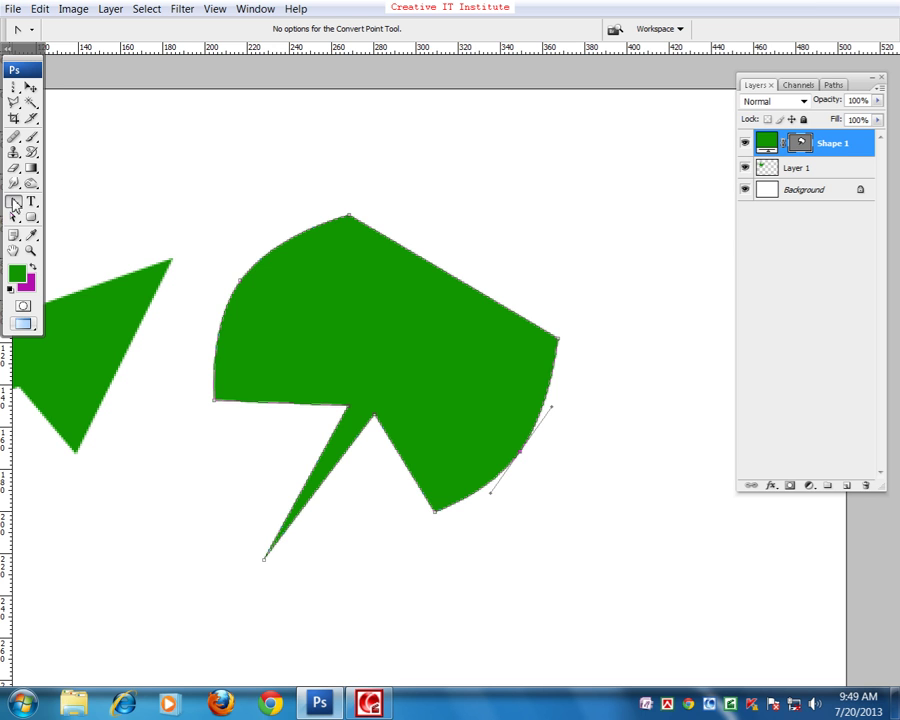
click(241, 283)
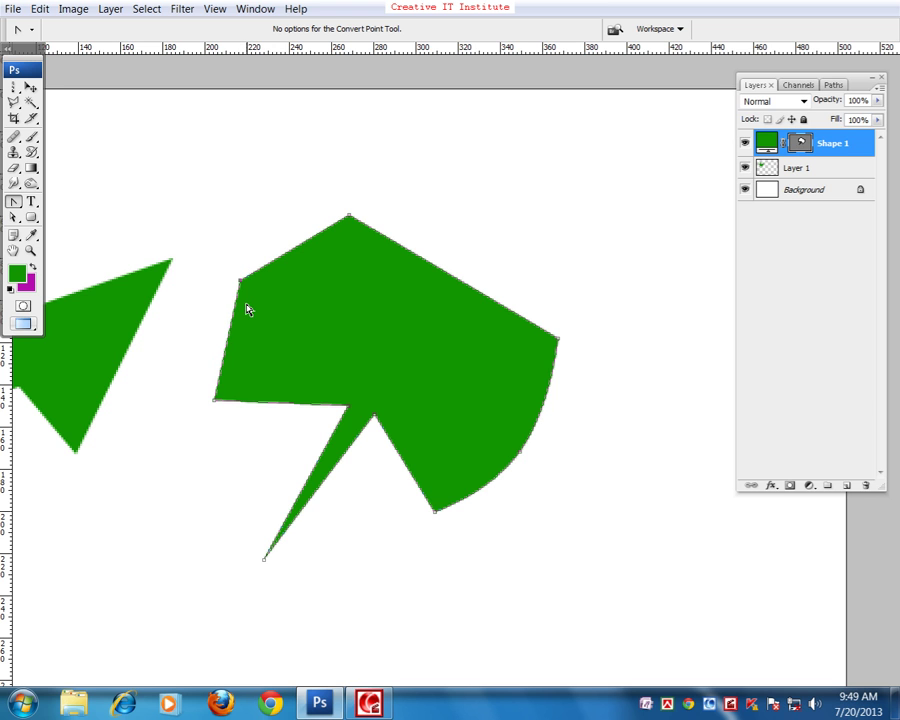
click(520, 452)
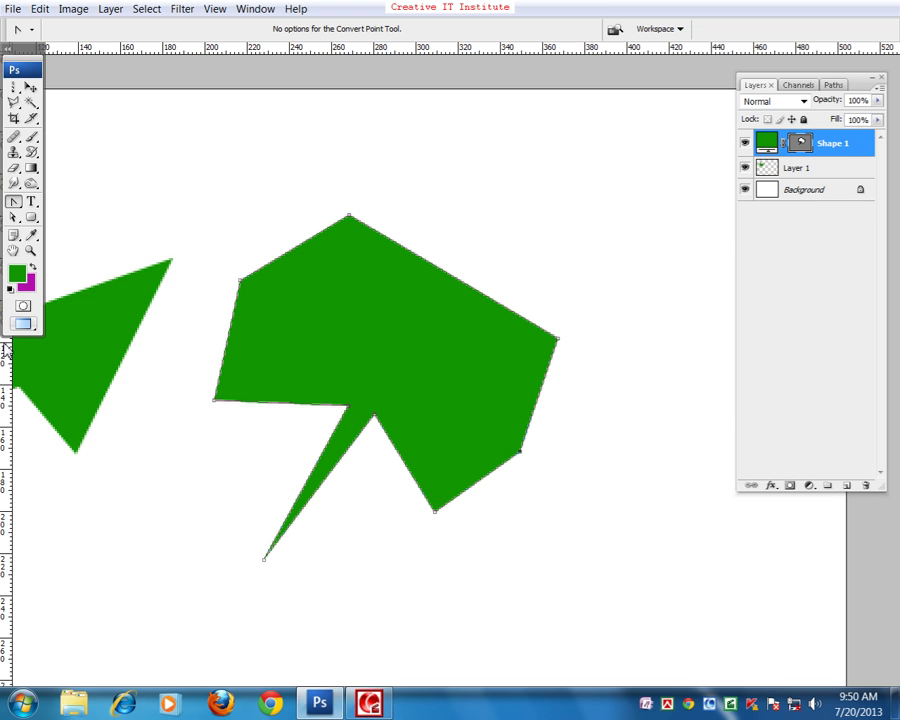
- Drag direction handles out of the top and lower-left anchors to round them into curves
drag(349, 217, 427, 208)
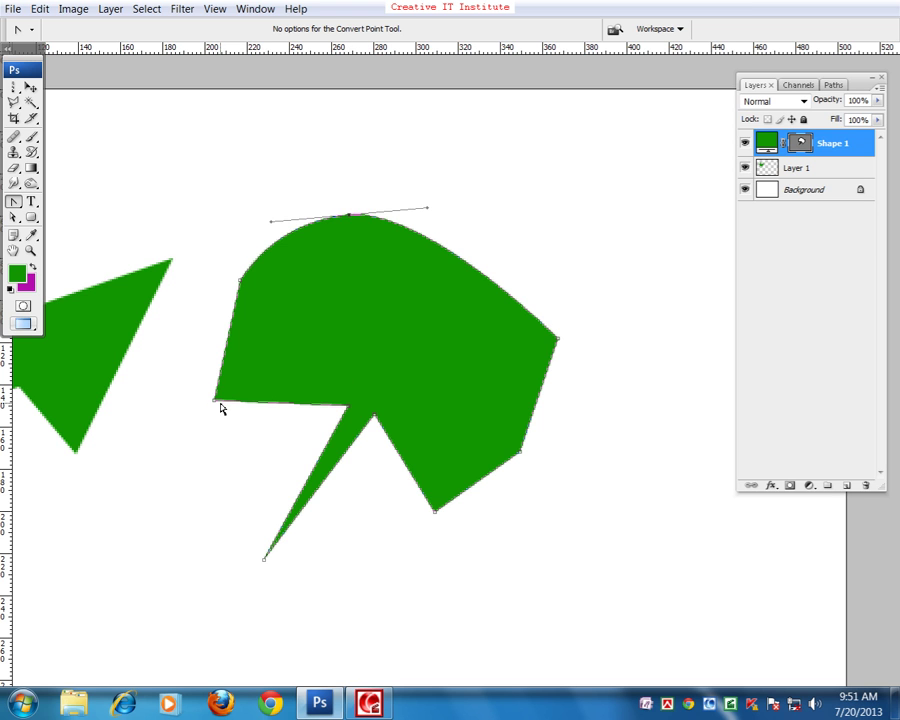
drag(214, 402, 186, 344)
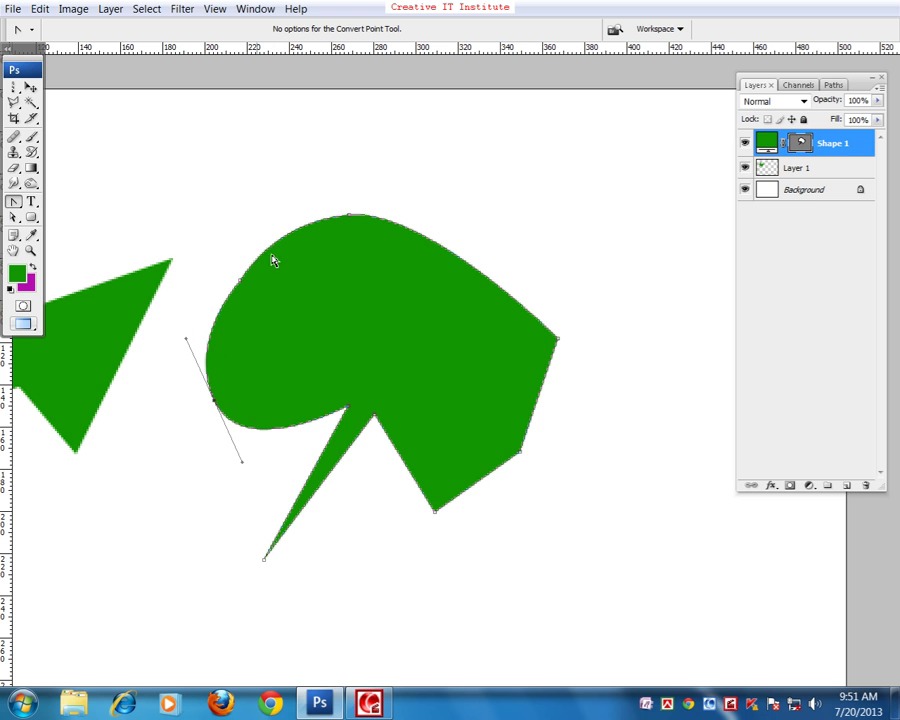
click(14, 201)
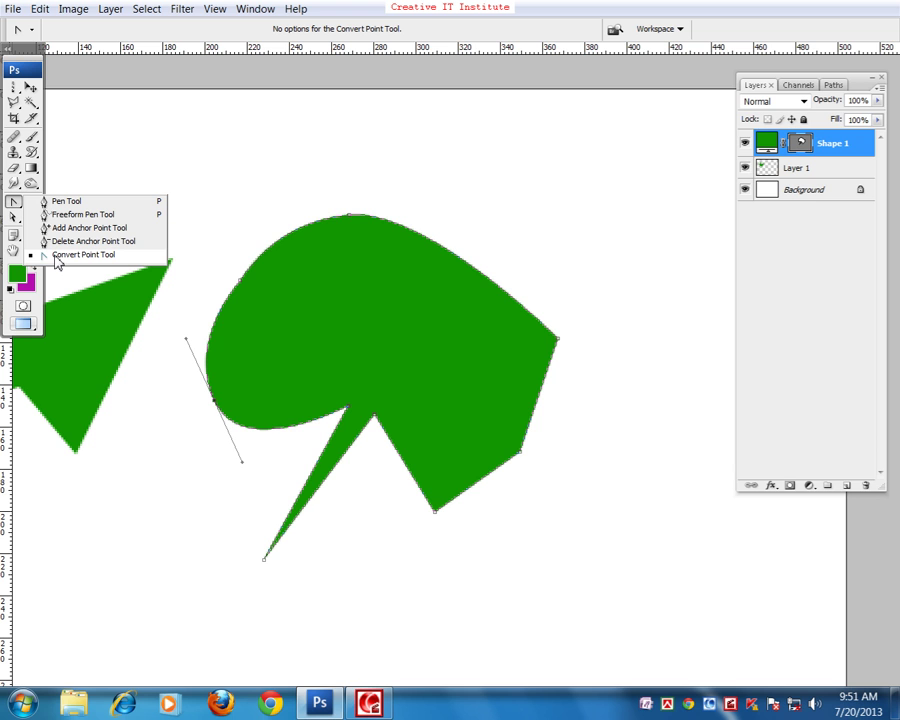
click(56, 258)
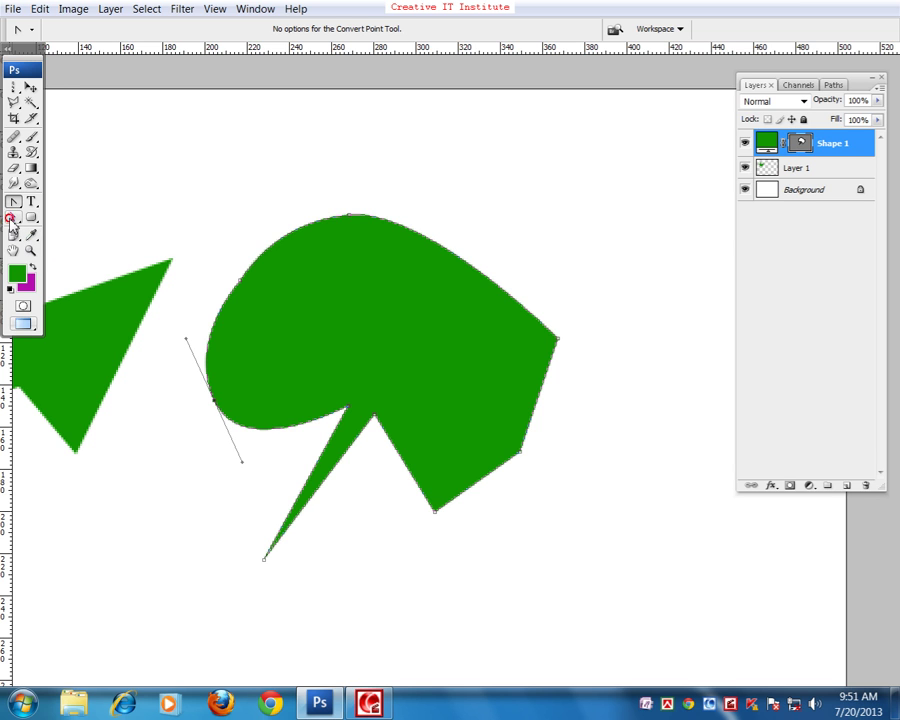
click(14, 217)
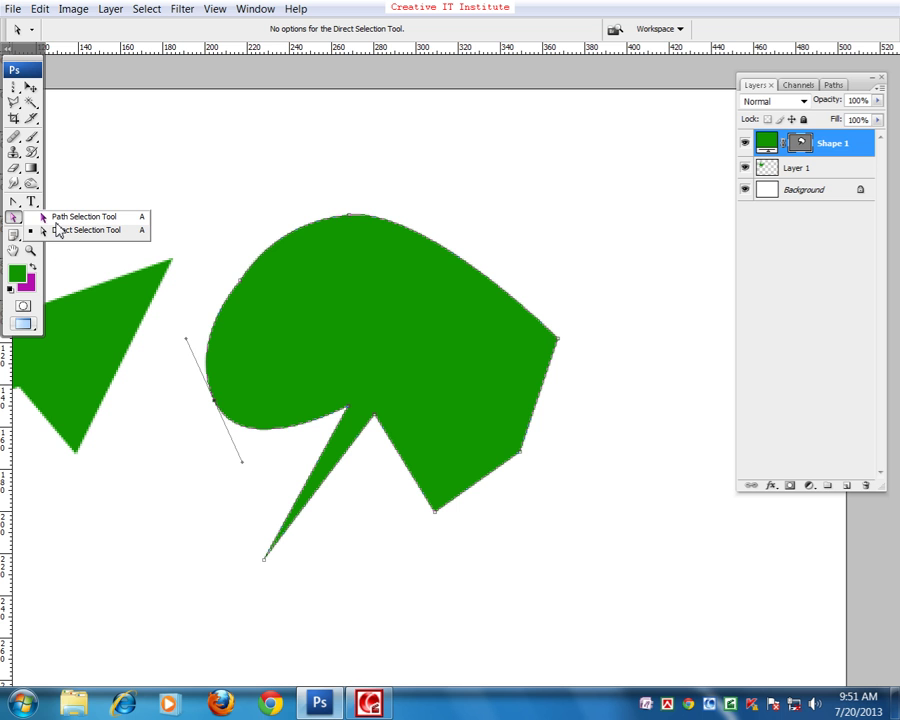
- Move Shape 1 up and right, then pull its right corner inward and lift its lower-right corner
click(56, 220)
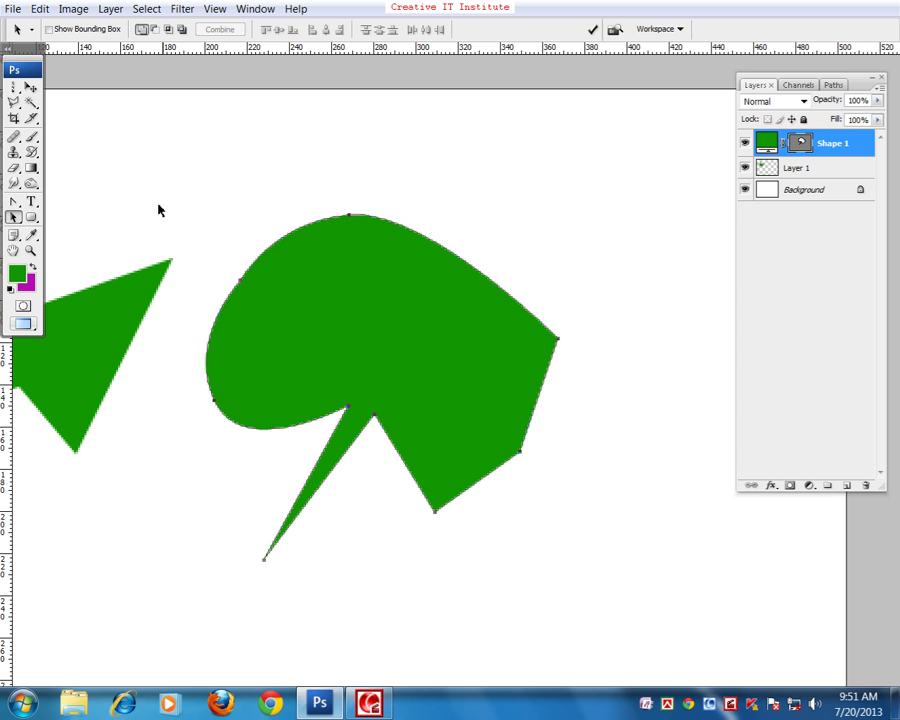
drag(251, 267, 303, 283)
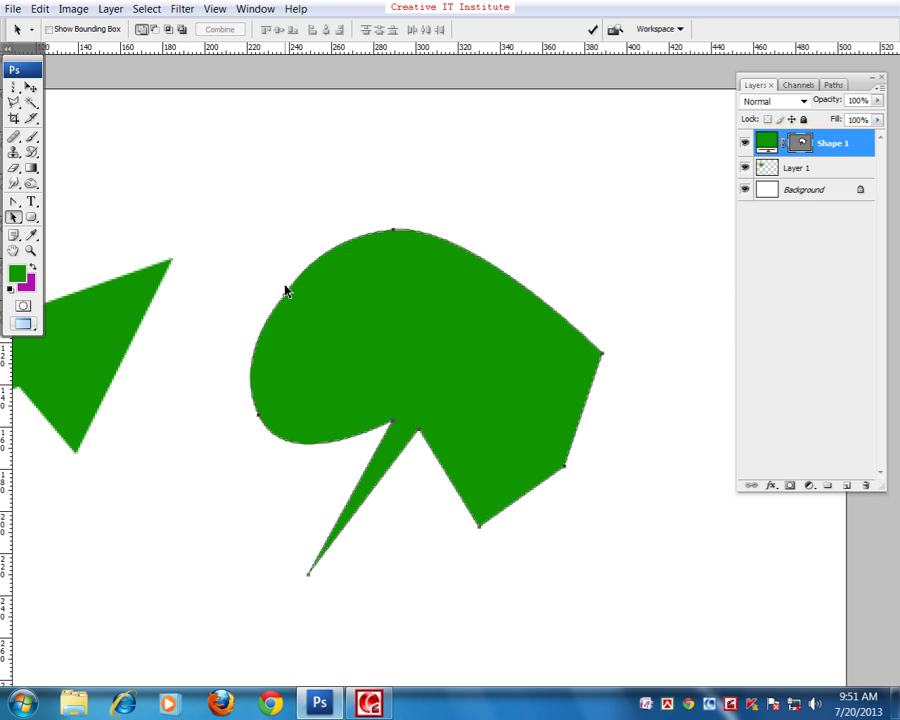
click(14, 217)
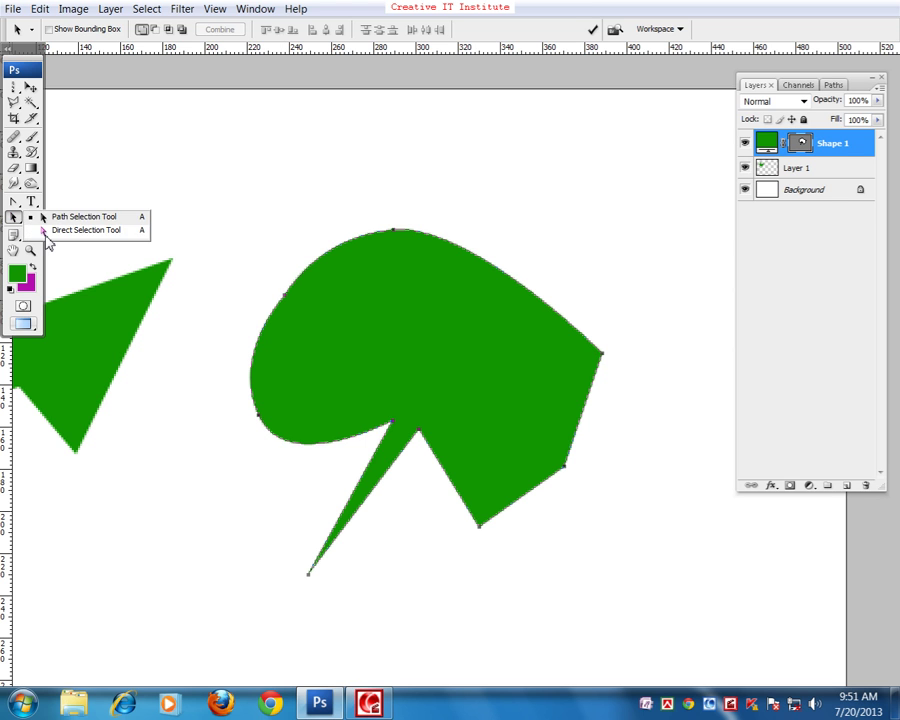
click(60, 231)
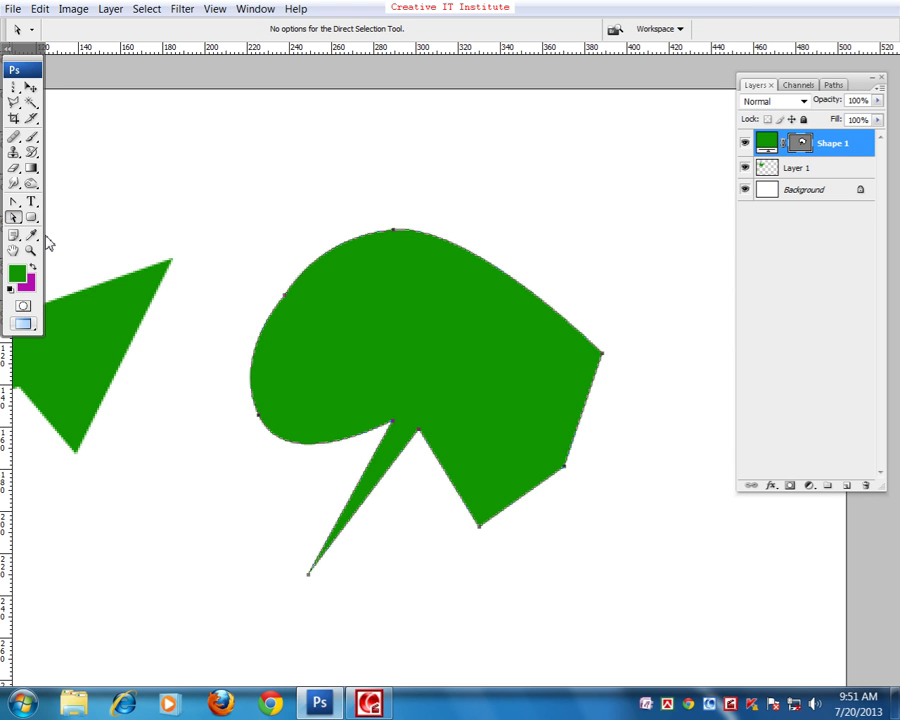
drag(257, 257, 319, 328)
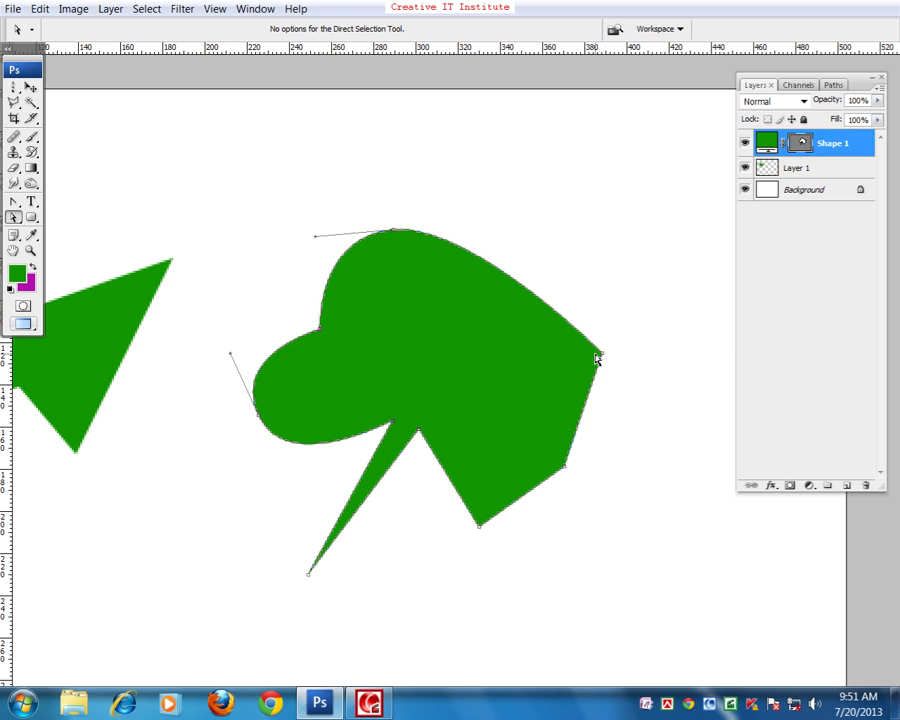
drag(603, 357, 459, 381)
drag(563, 468, 567, 417)
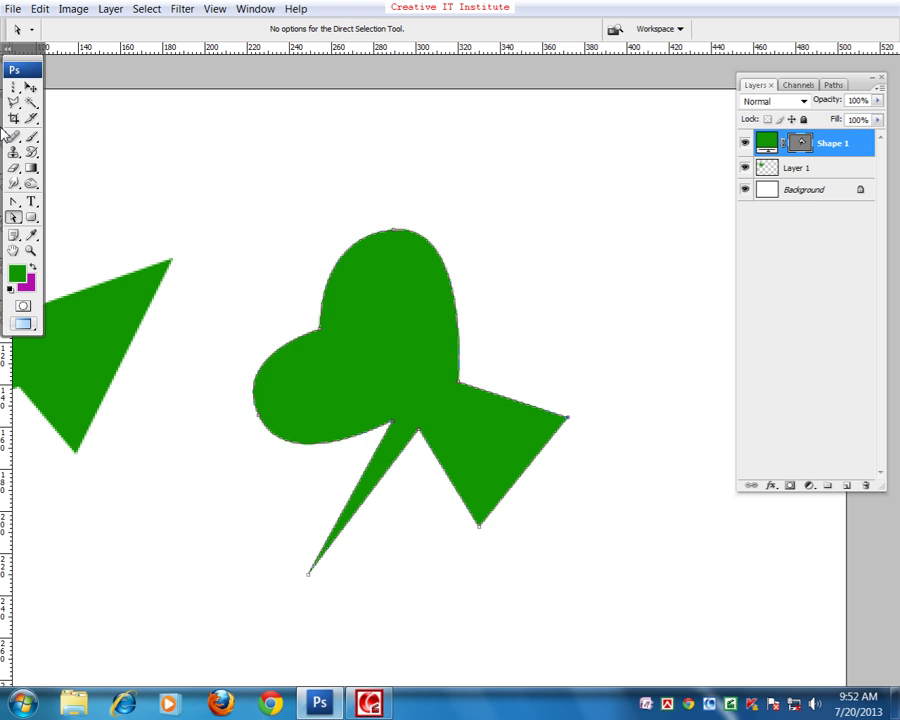
- Switch to the Pen Tool and zoom out to view the whole document
click(13, 203)
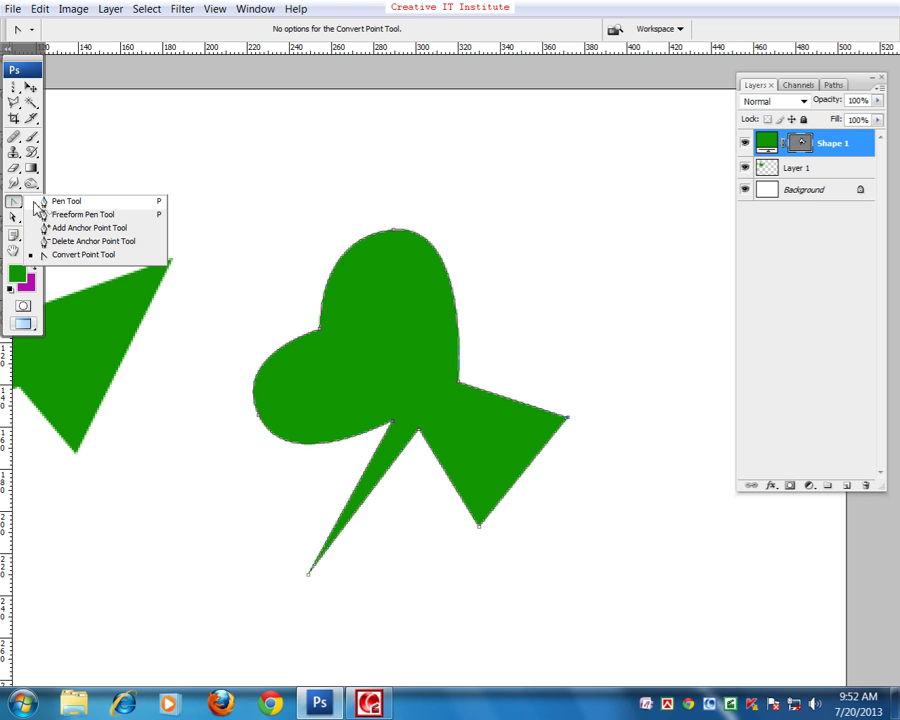
click(43, 204)
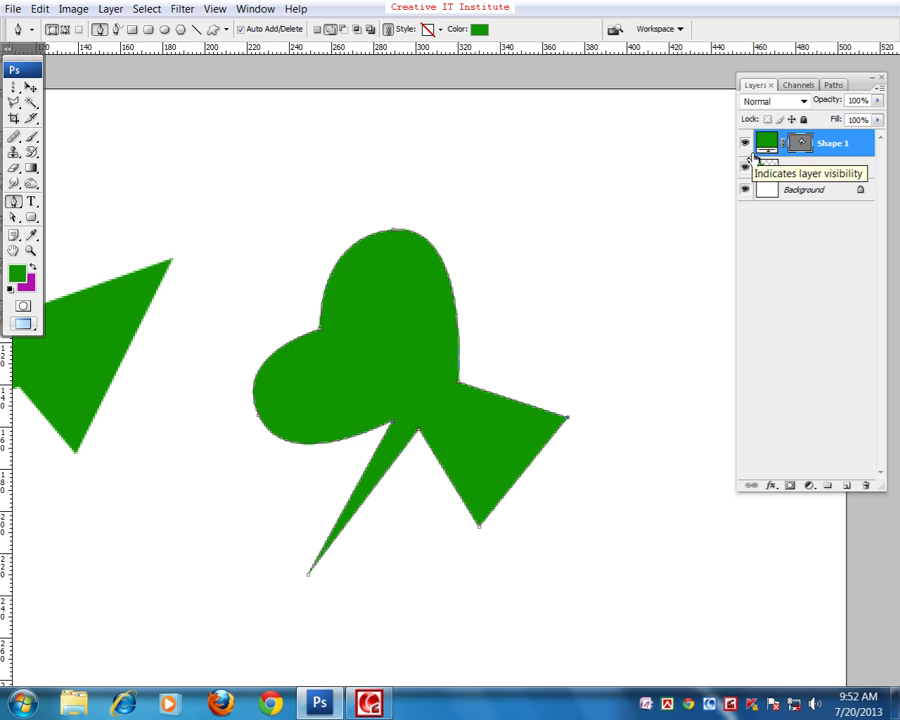
key(ctrl+minus)
drag(523, 238, 454, 251)
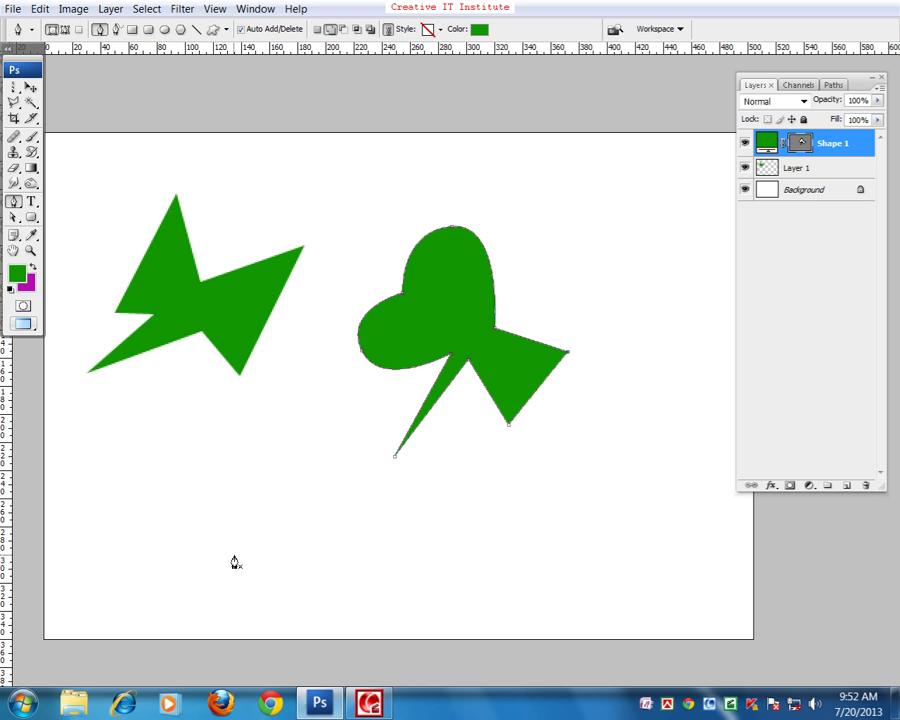
- Draw a green teardrop on a new Shape 2 layer below the left figure, then press Delete
click(146, 512)
drag(183, 446, 233, 448)
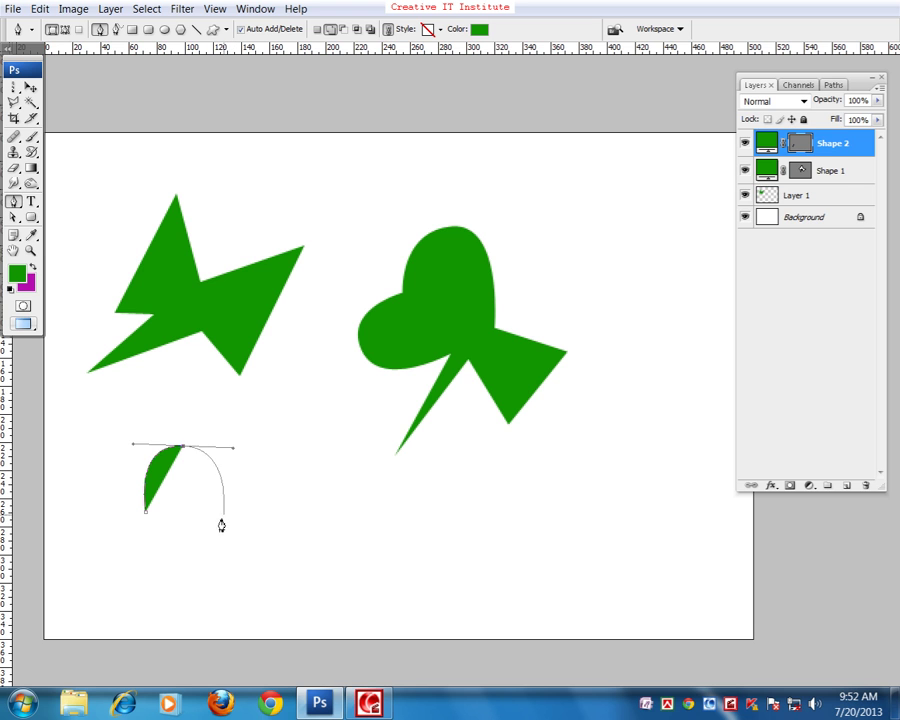
drag(181, 534, 155, 565)
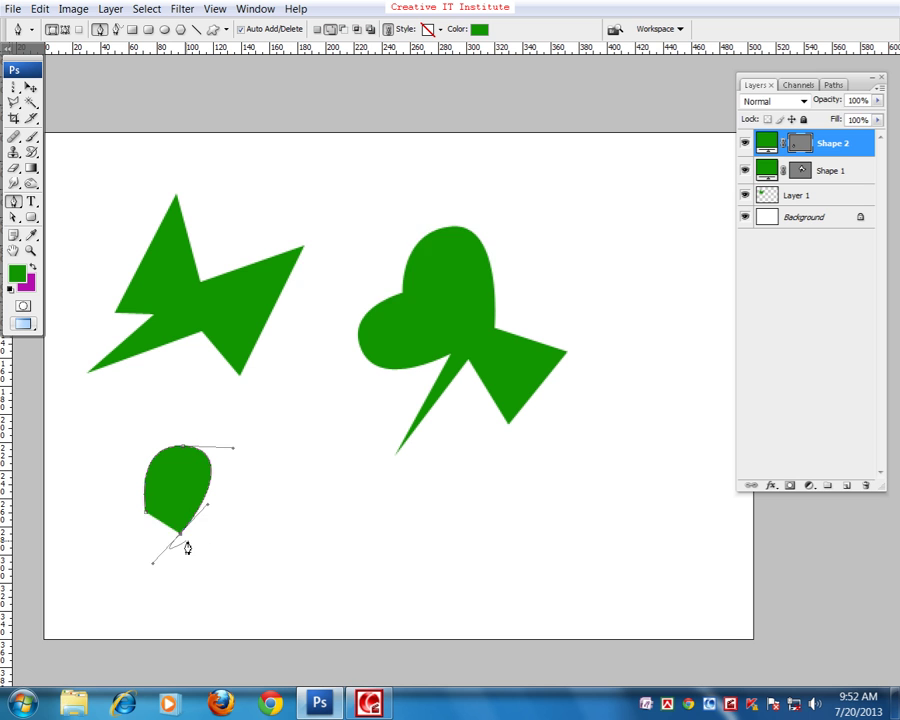
key(Delete)
key(Delete)
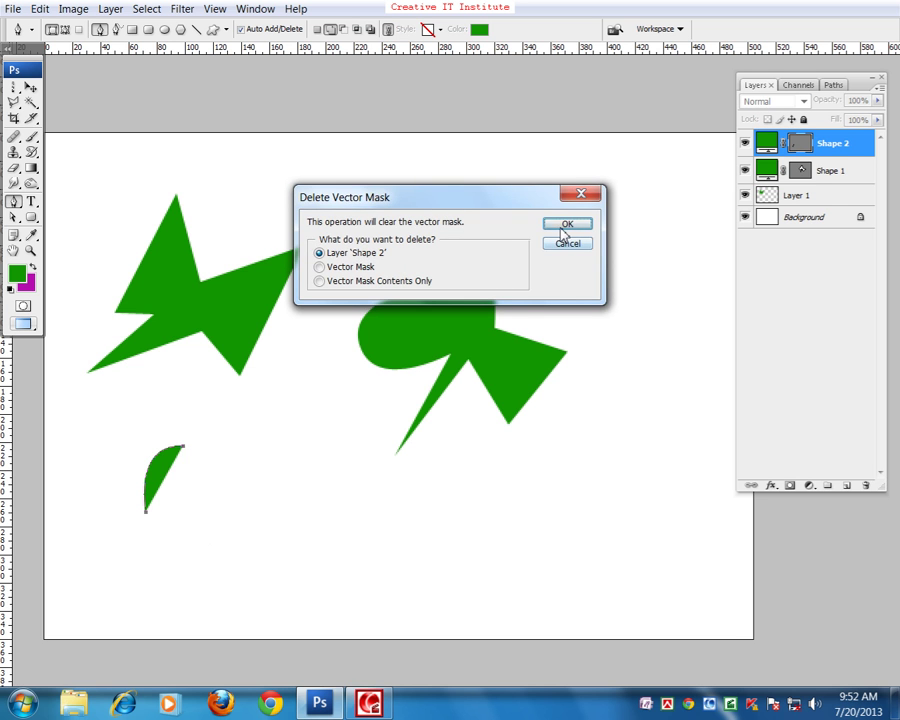
- Delete the teardrop Shape 2 layer and zoom in on the remaining shapes
click(562, 229)
drag(402, 391, 516, 253)
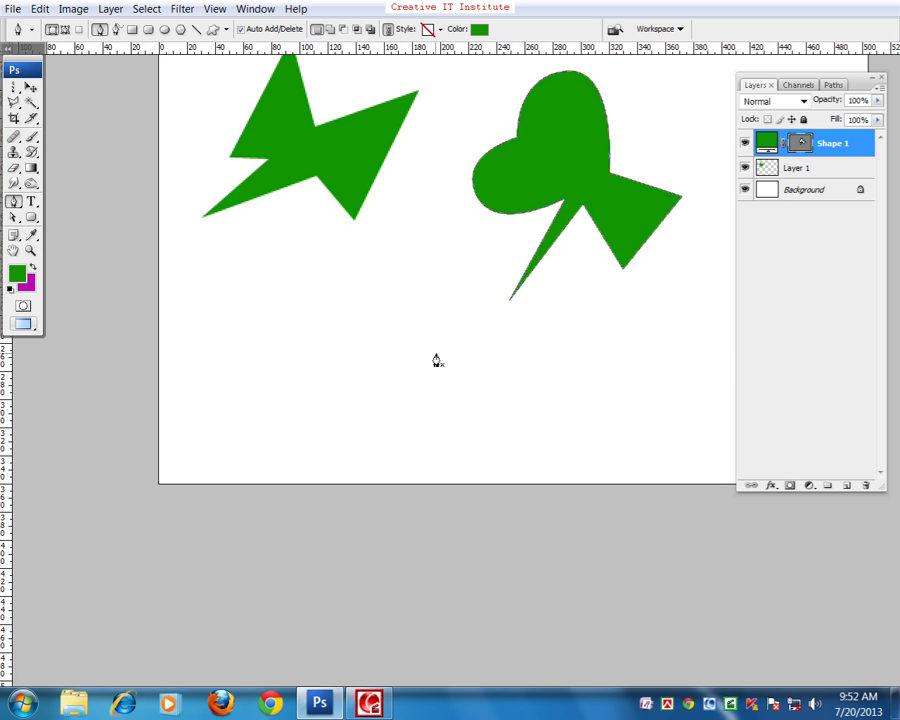
key(ctrl+plus)
drag(346, 324, 313, 414)
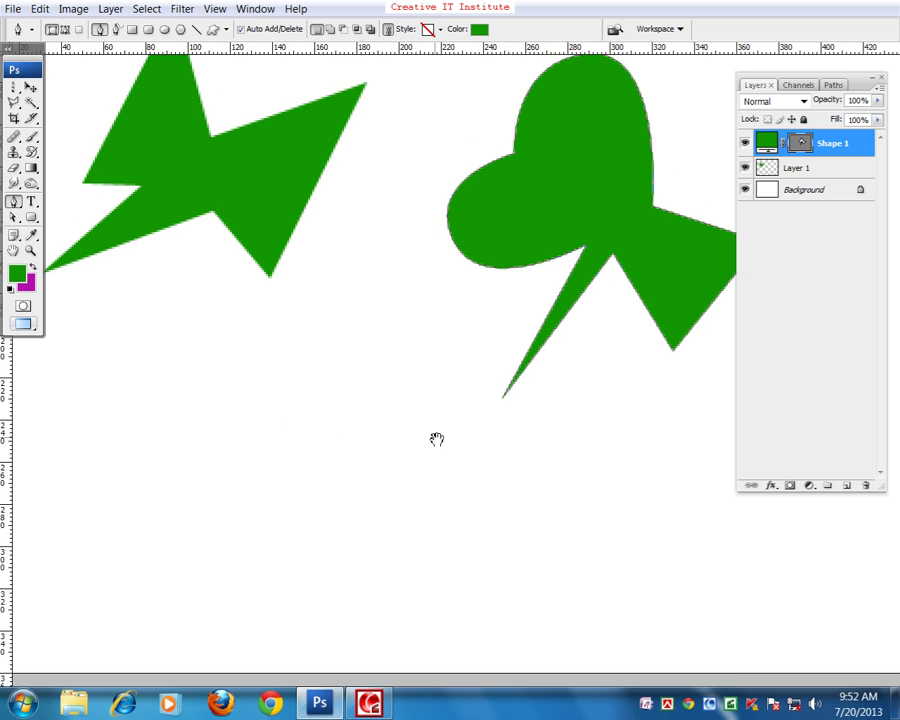
drag(436, 438, 426, 400)
drag(325, 371, 352, 362)
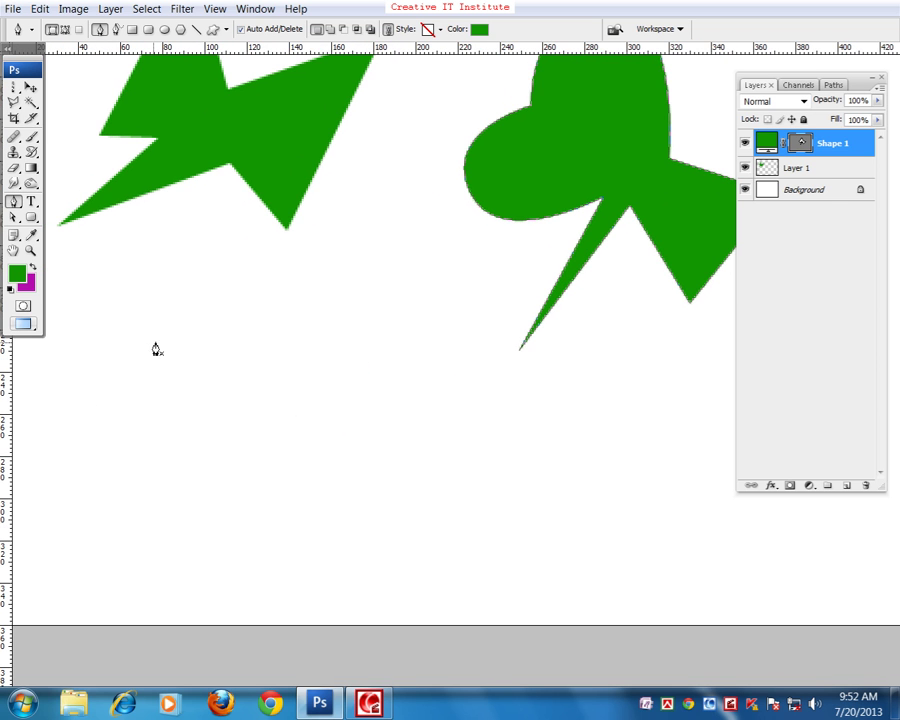
- Remove a stray path layer and place the first anchor of a fresh outline
drag(251, 336, 225, 352)
key(Delete)
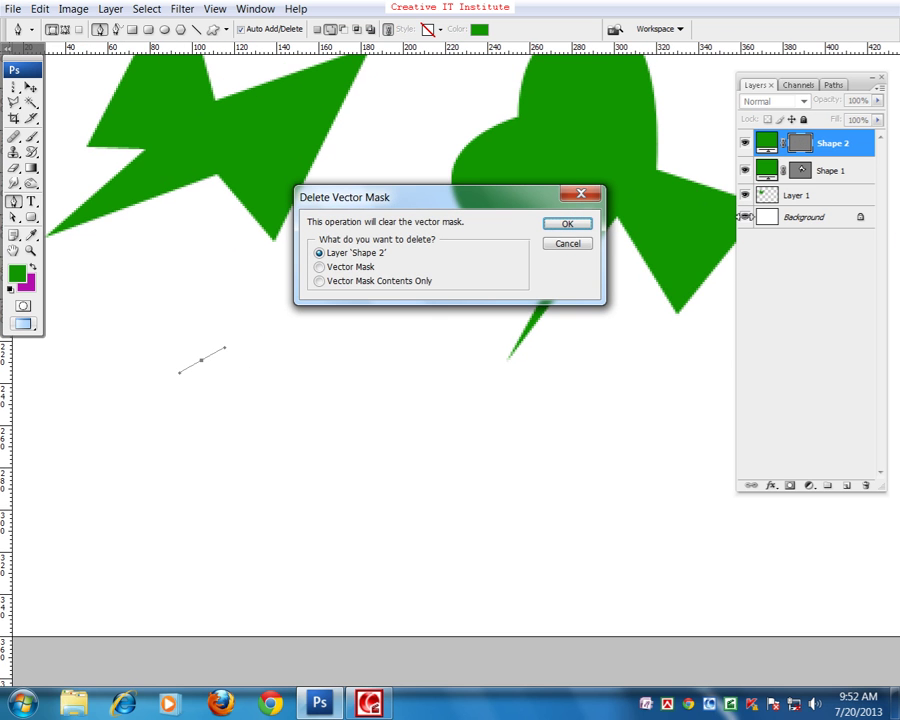
click(558, 223)
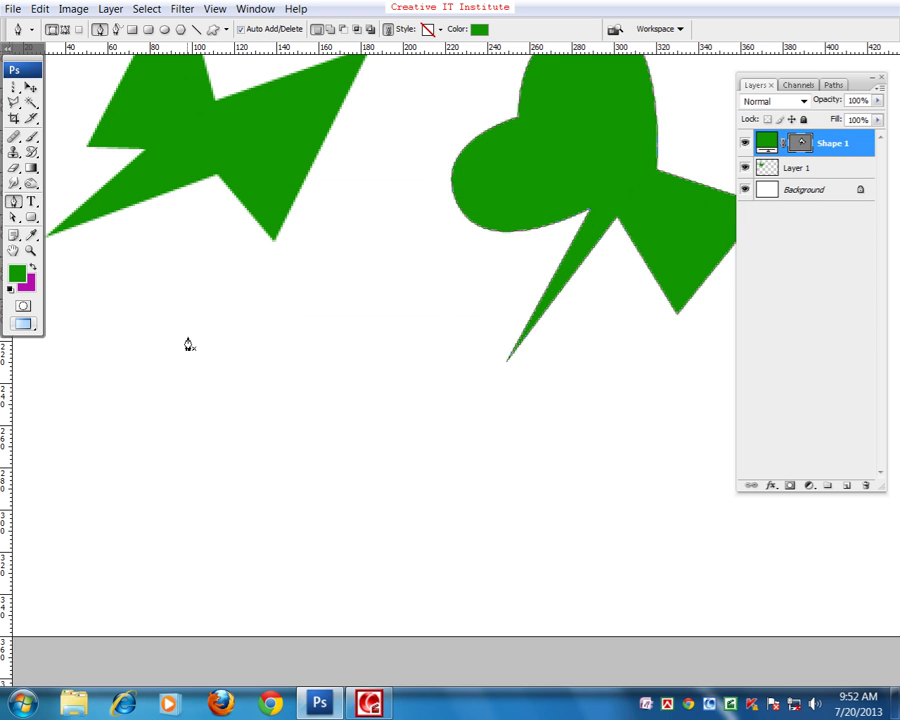
click(186, 329)
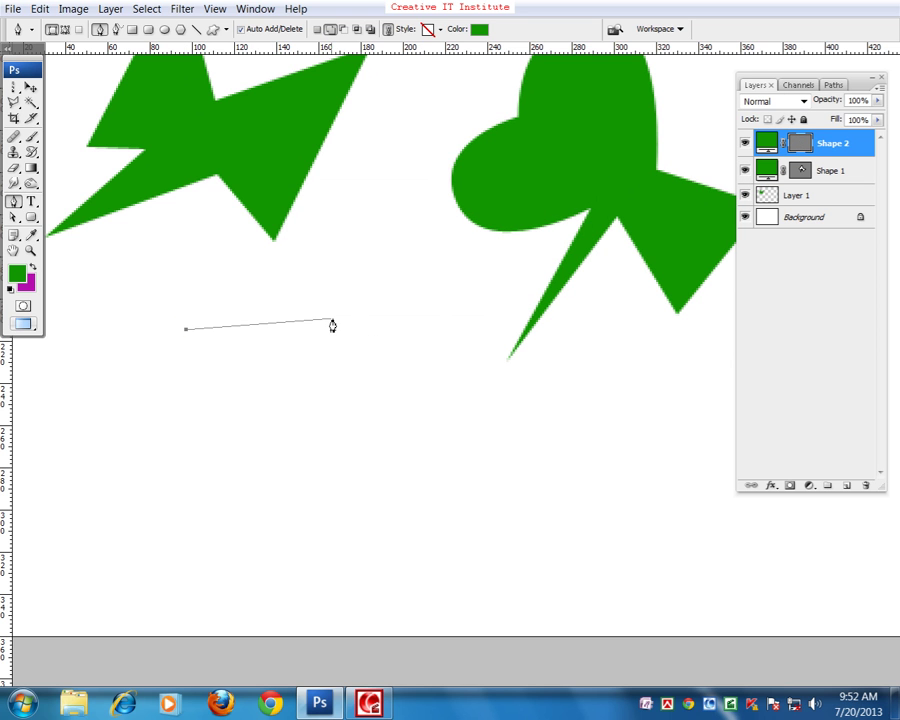
- Draw the straight top edge and three zigzag notches down the right side
click(430, 329)
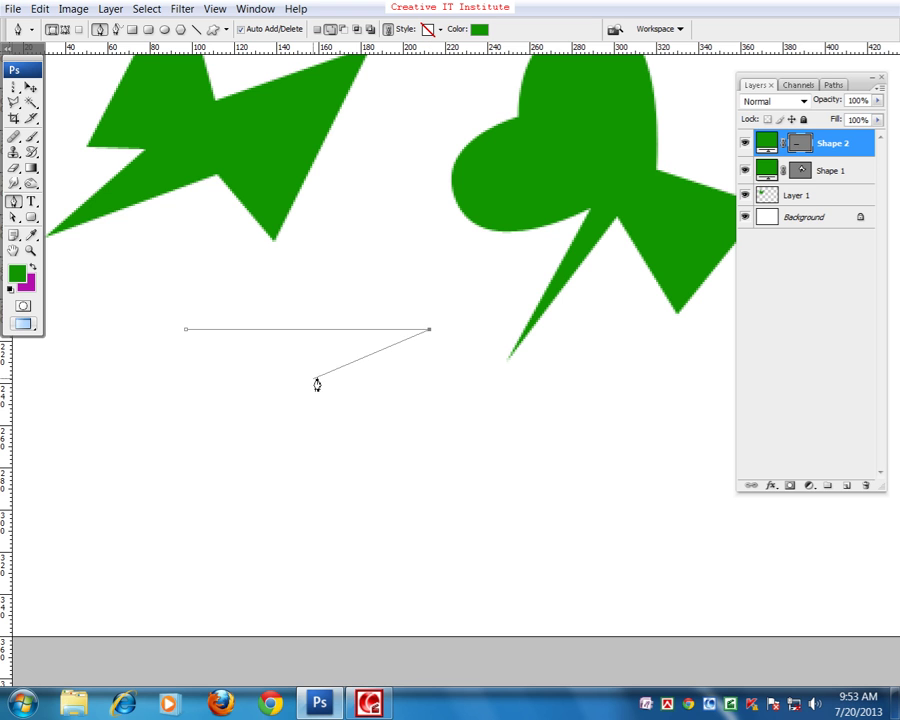
click(303, 375)
click(420, 357)
click(303, 410)
click(409, 390)
click(294, 444)
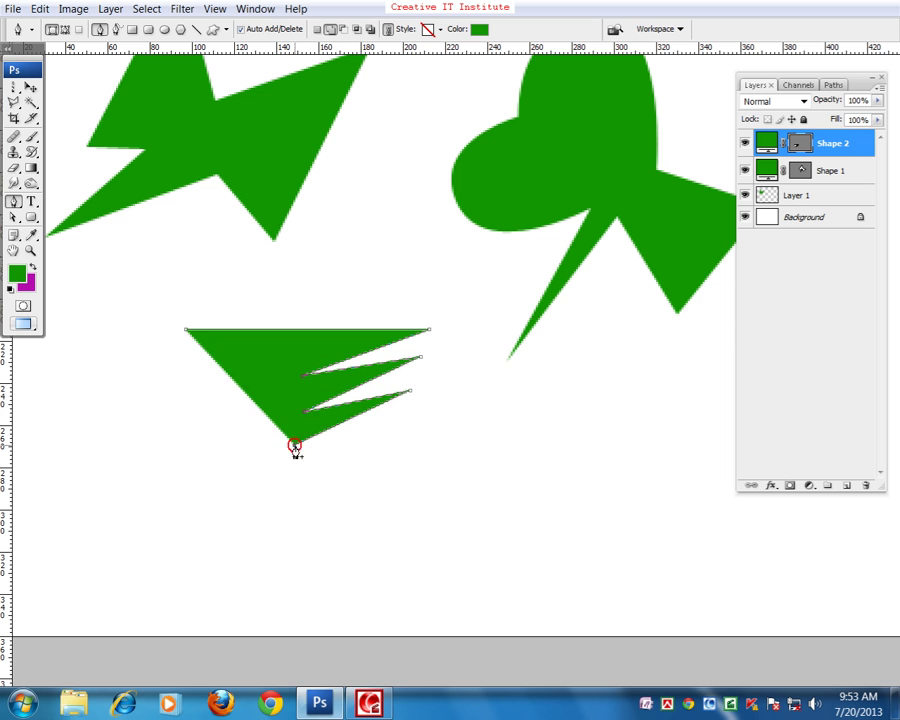
click(425, 408)
click(294, 470)
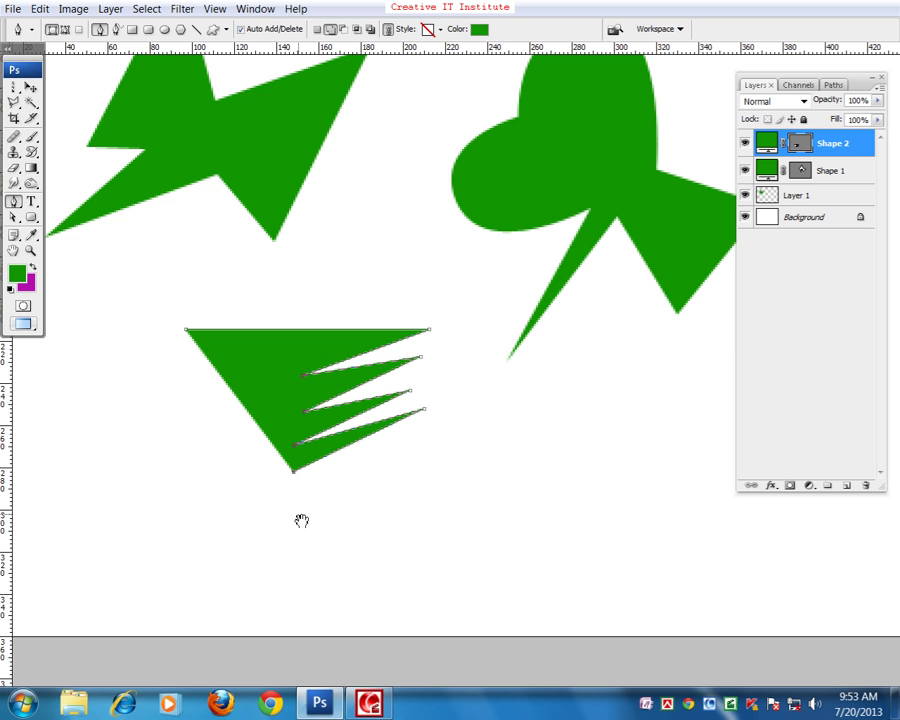
- Extend the outline downward with a curved corner below the bottom point
drag(300, 518, 318, 420)
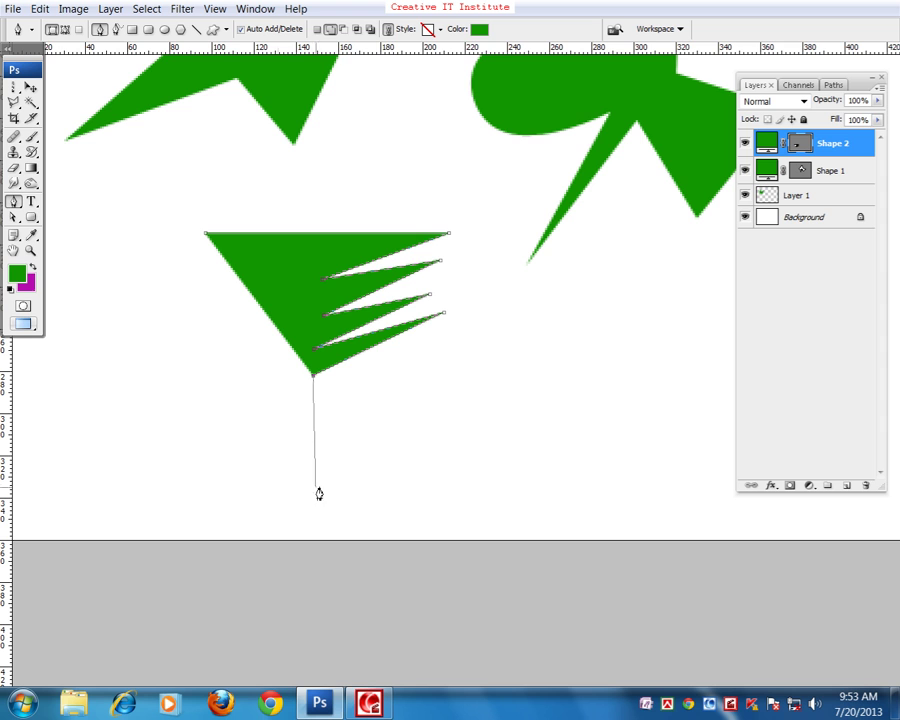
key(shift)
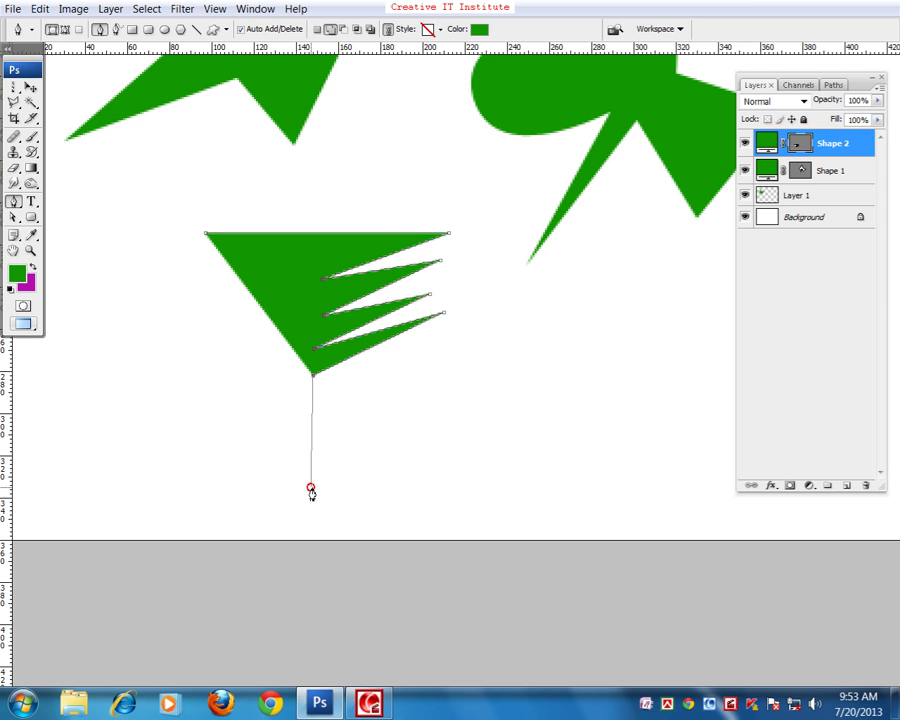
drag(311, 488, 281, 453)
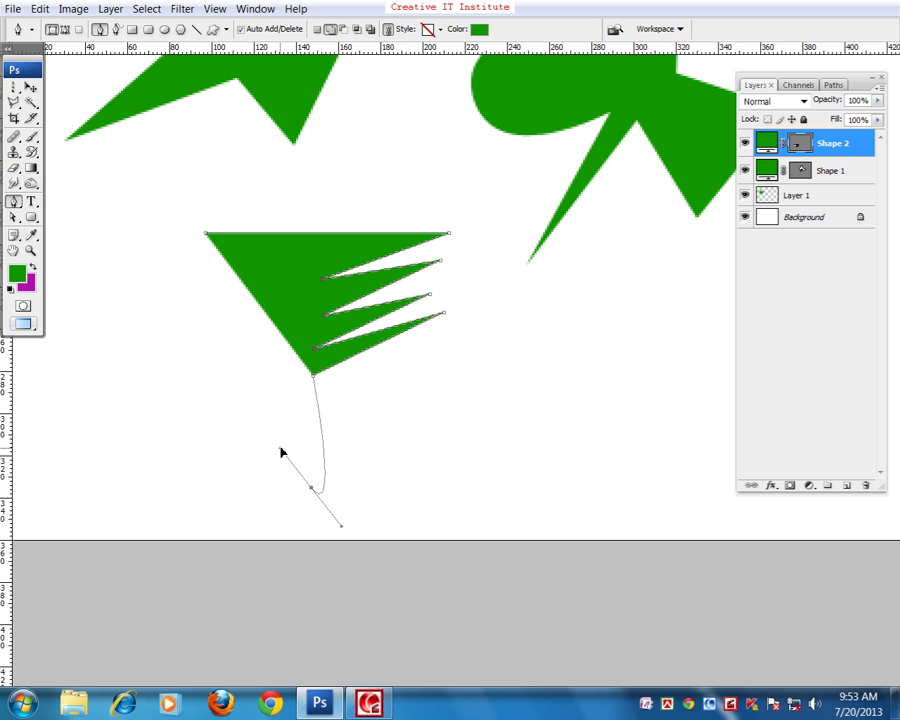
- Drag the anchor's direction handle so the curve bulges smoothly into the pointed bottom corner
drag(281, 453, 263, 548)
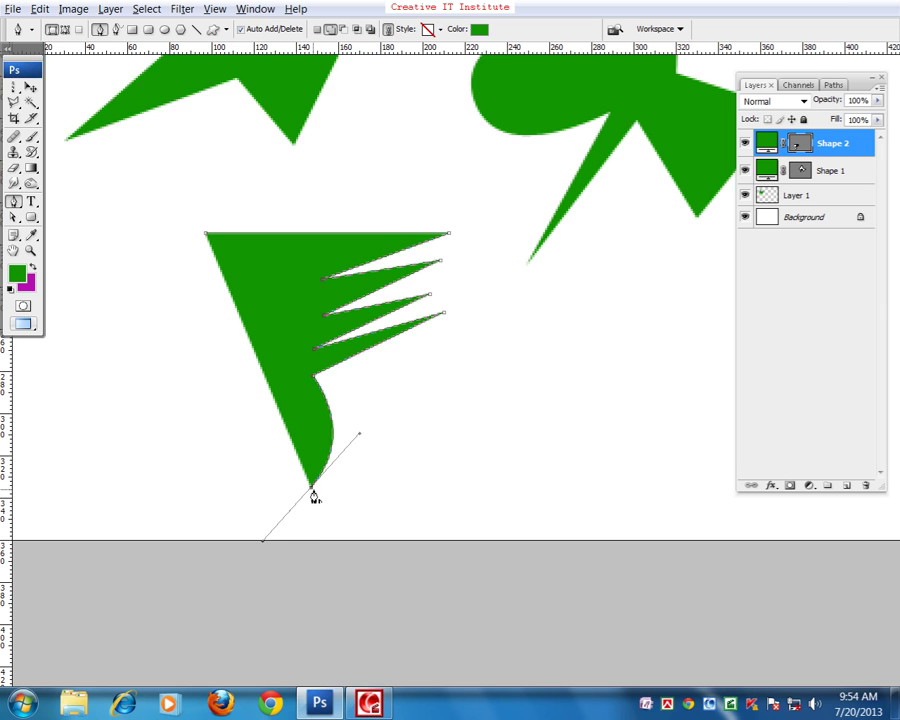
- Add a flat bottom edge and three spikes along the lower left side
click(312, 490)
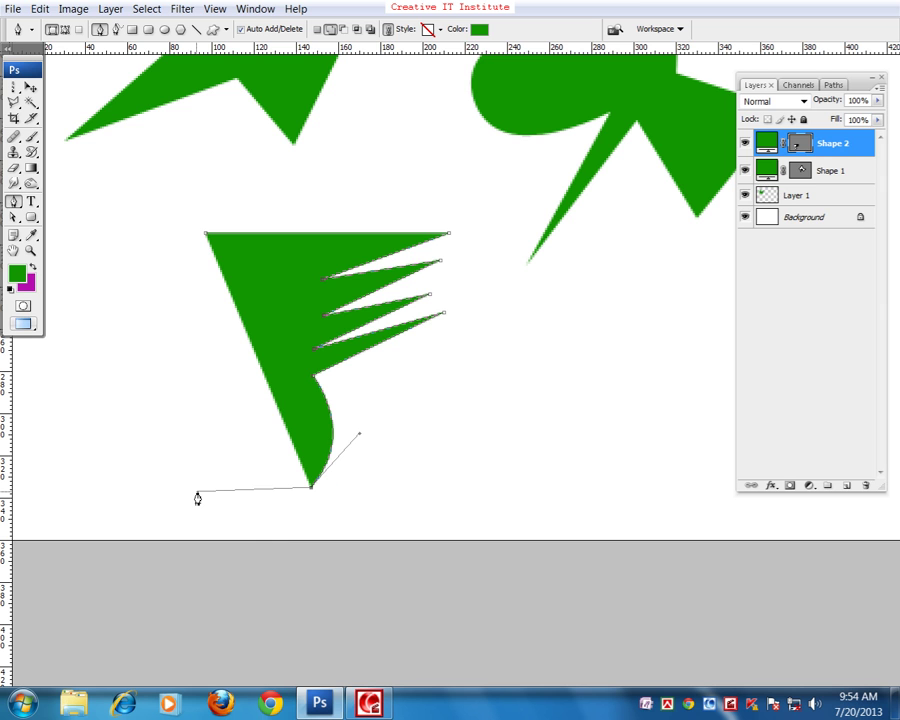
click(163, 488)
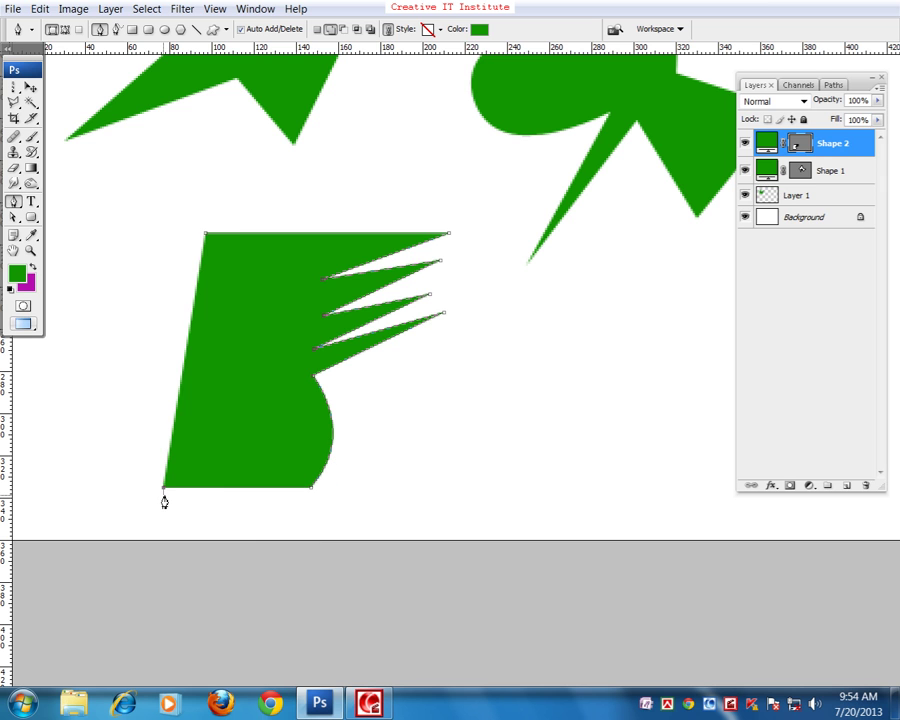
click(257, 435)
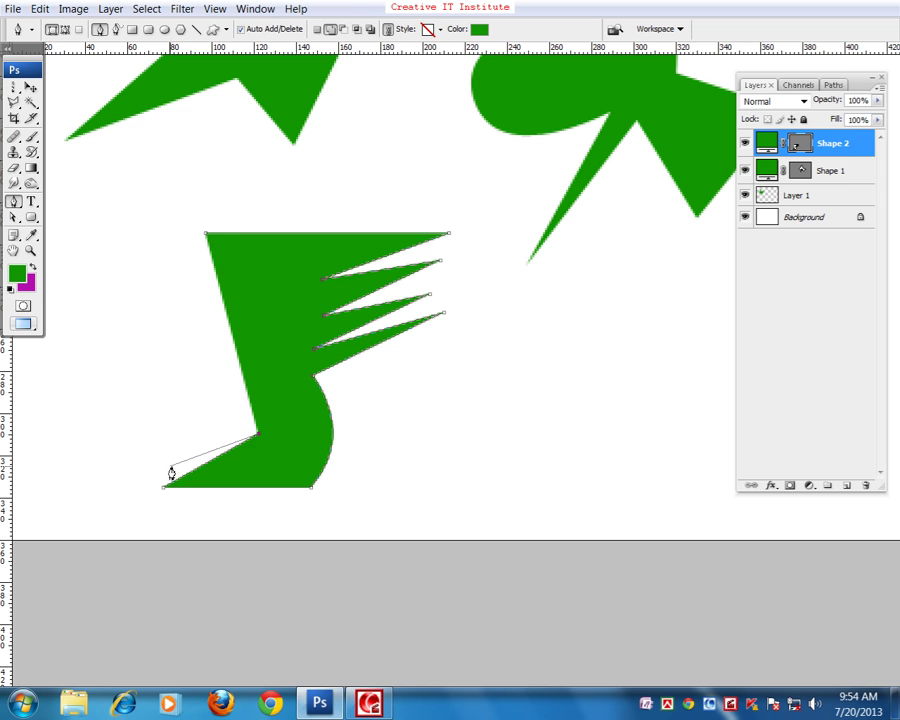
click(172, 466)
click(260, 413)
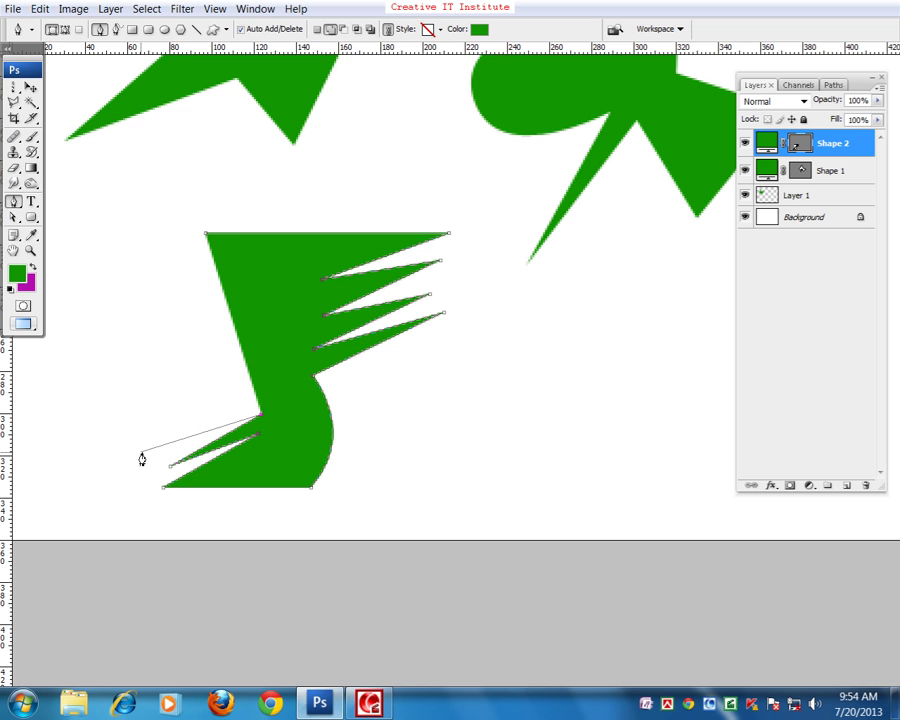
click(151, 452)
click(258, 395)
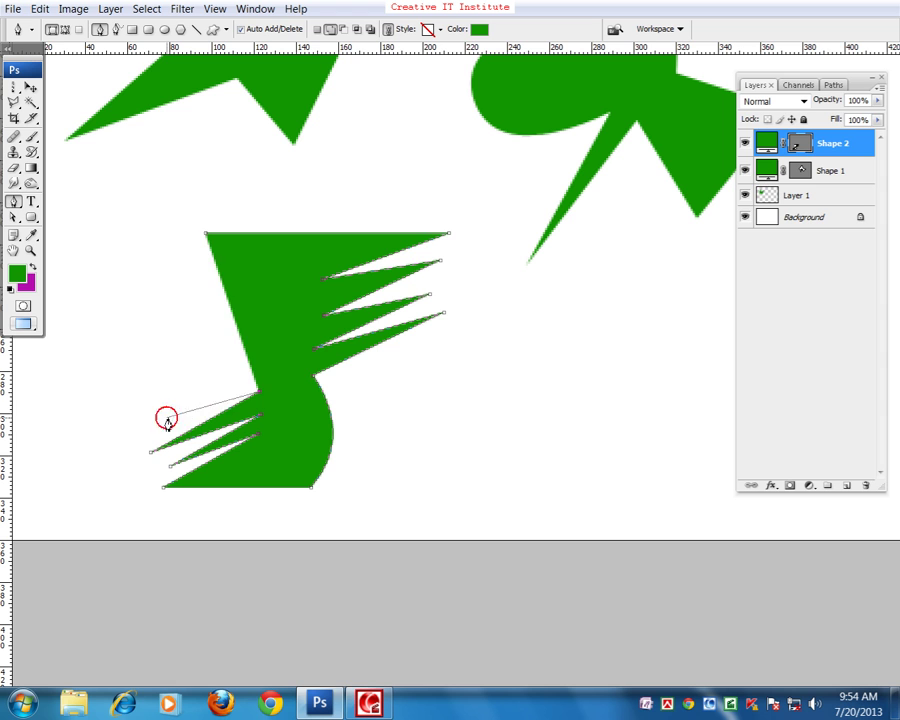
click(132, 441)
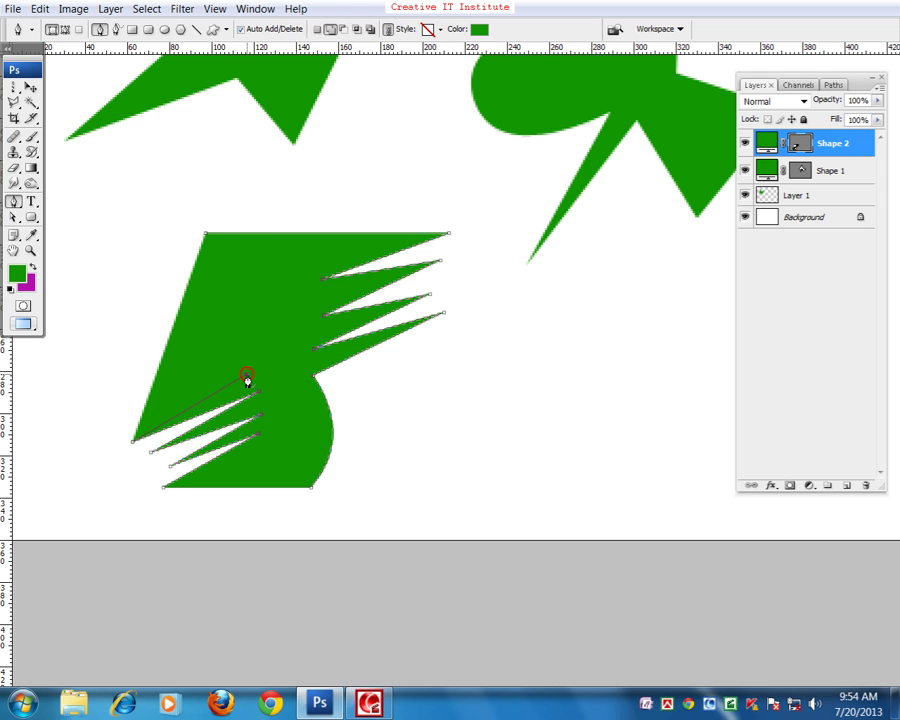
click(246, 376)
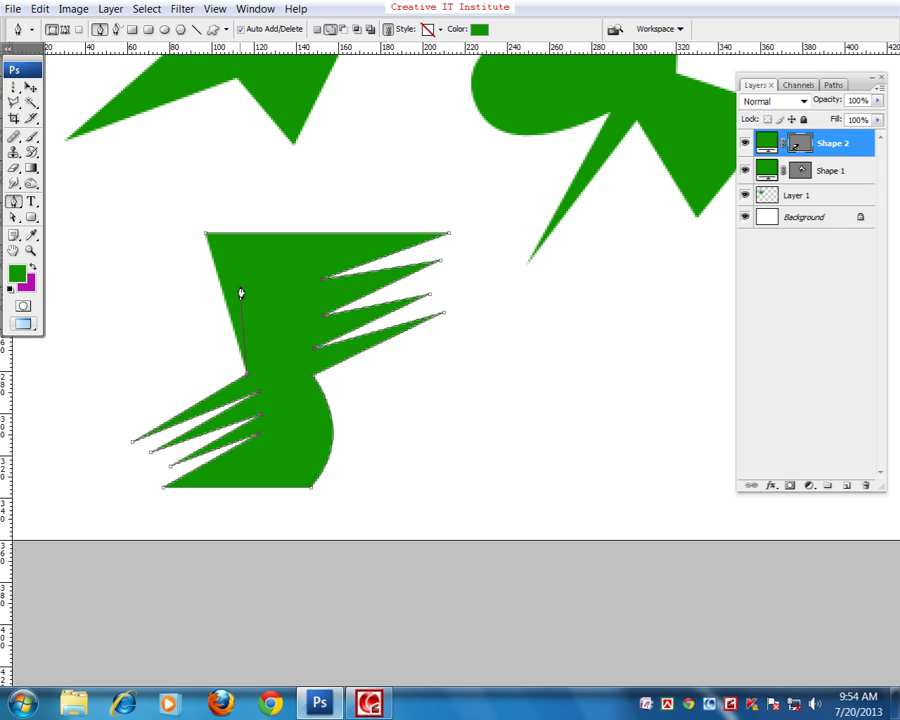
- Curve the left side up to the top and close the outline at its start
drag(246, 287, 308, 235)
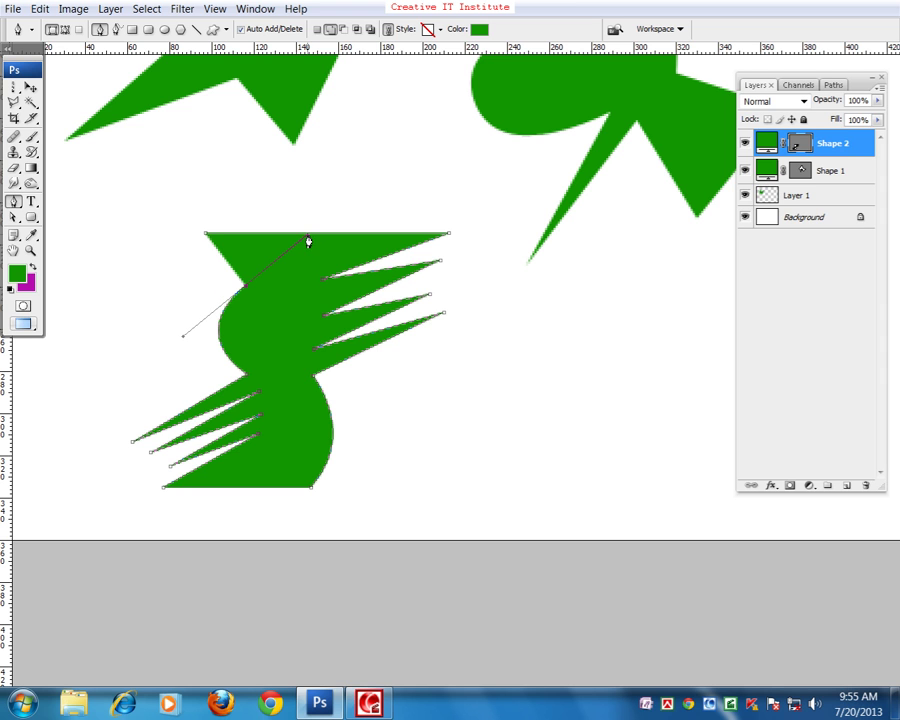
click(206, 234)
click(203, 237)
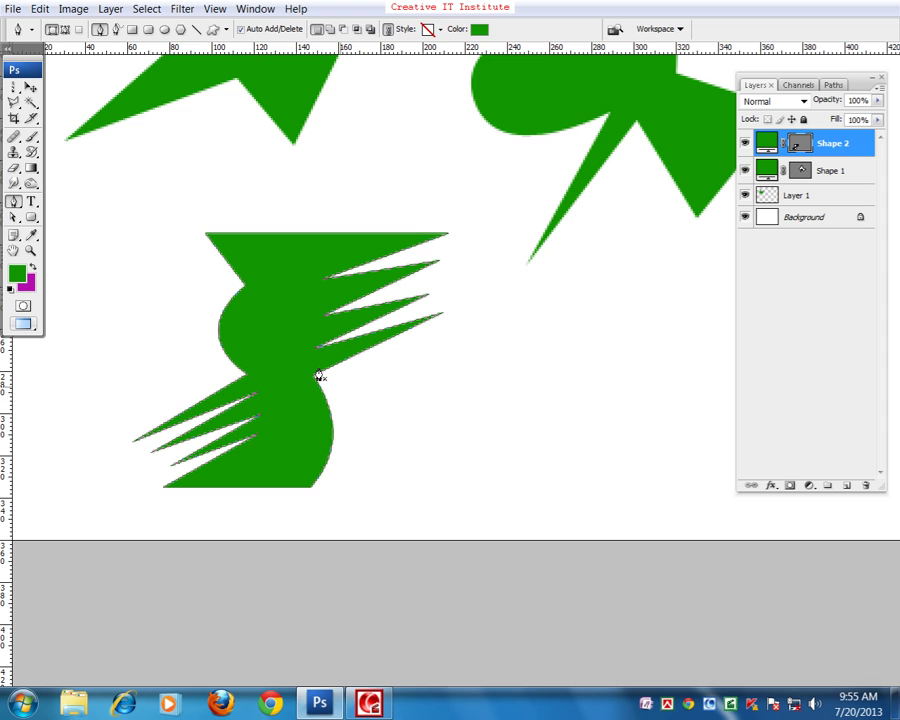
- Switch to the Move tool, zoom out to the whole image, and start a new document
click(30, 88)
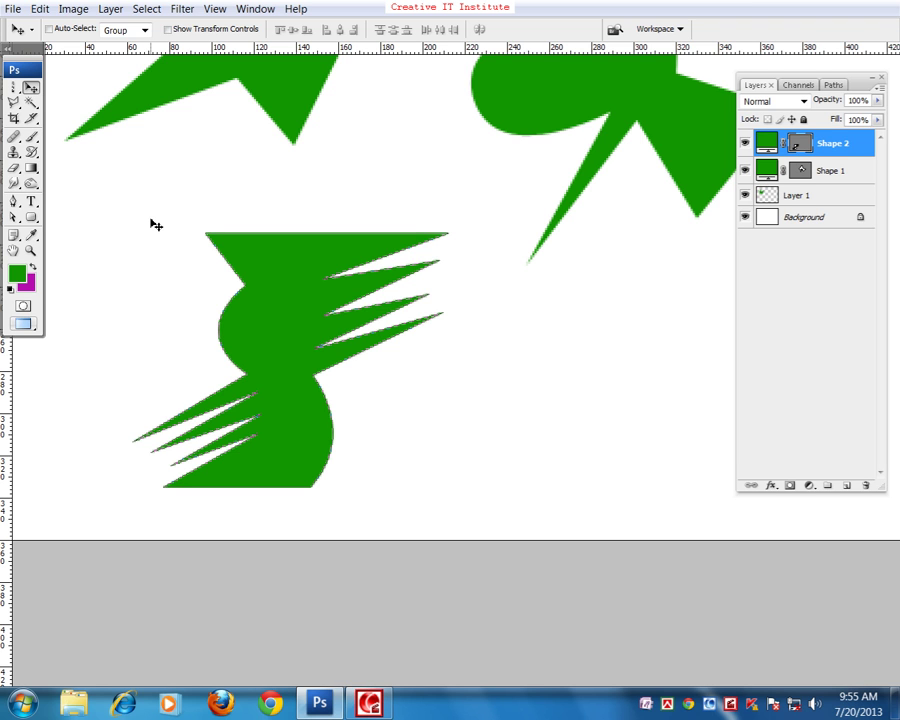
key(ctrl+minus)
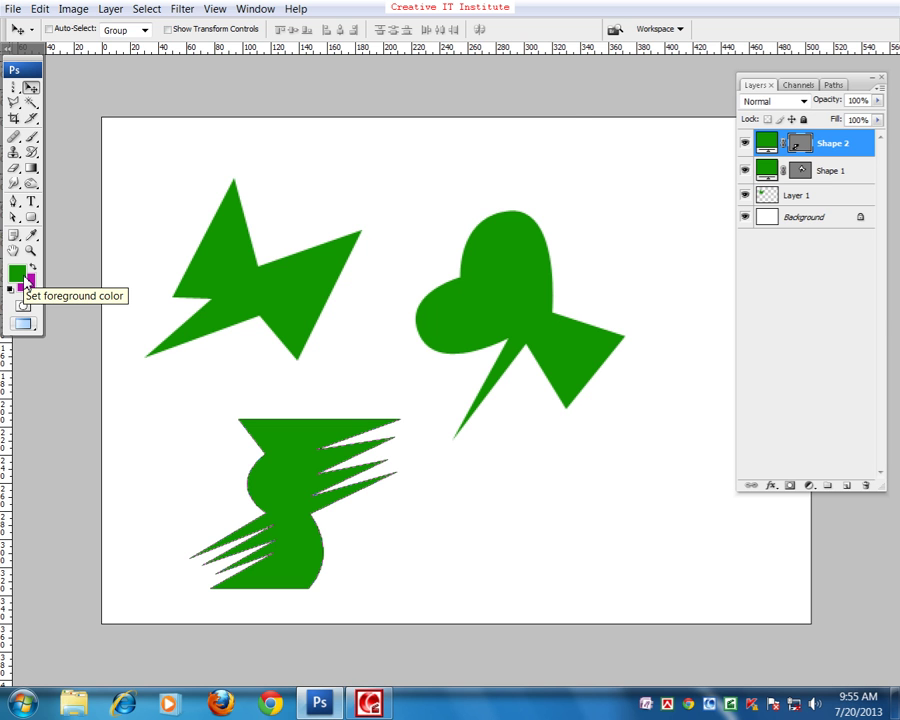
key(ctrl+n)
- Create the blank document and set the Pen tool to draw plain paths
key(Return)
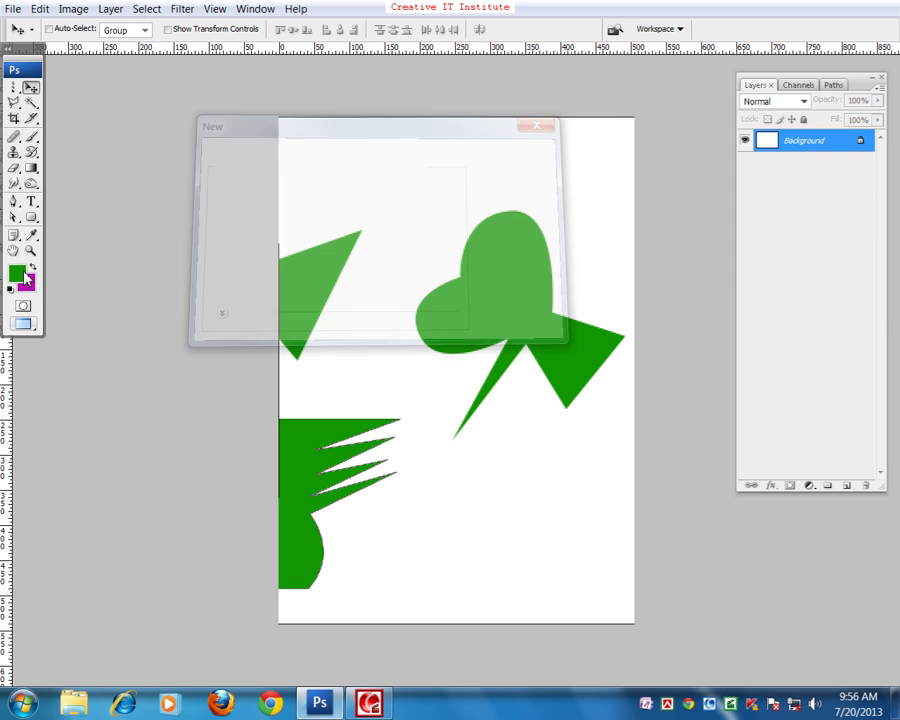
drag(360, 356, 281, 297)
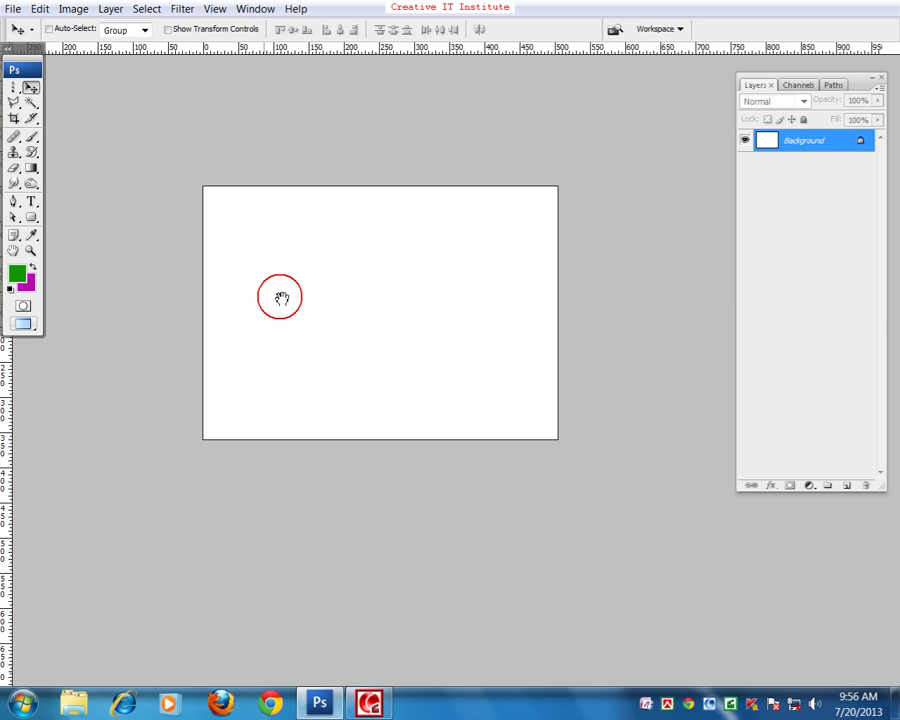
click(14, 201)
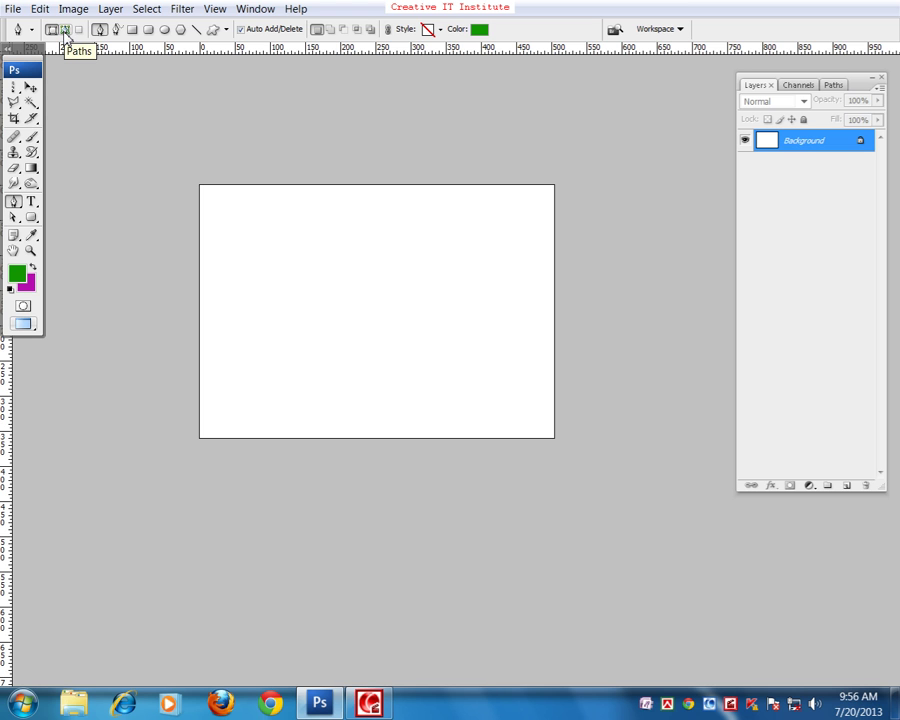
click(63, 30)
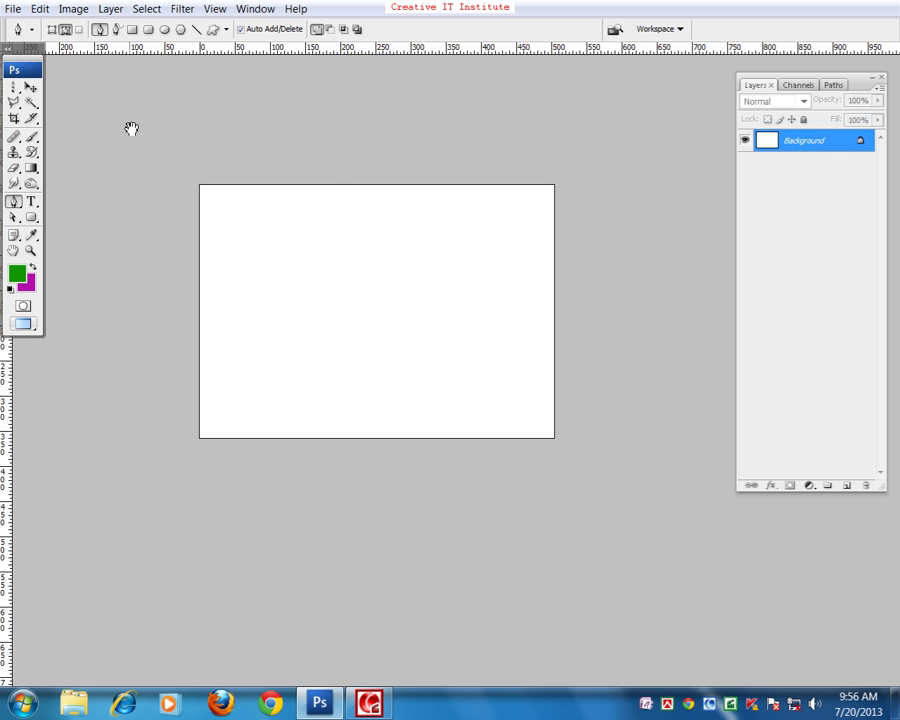
drag(320, 180, 357, 189)
click(265, 234)
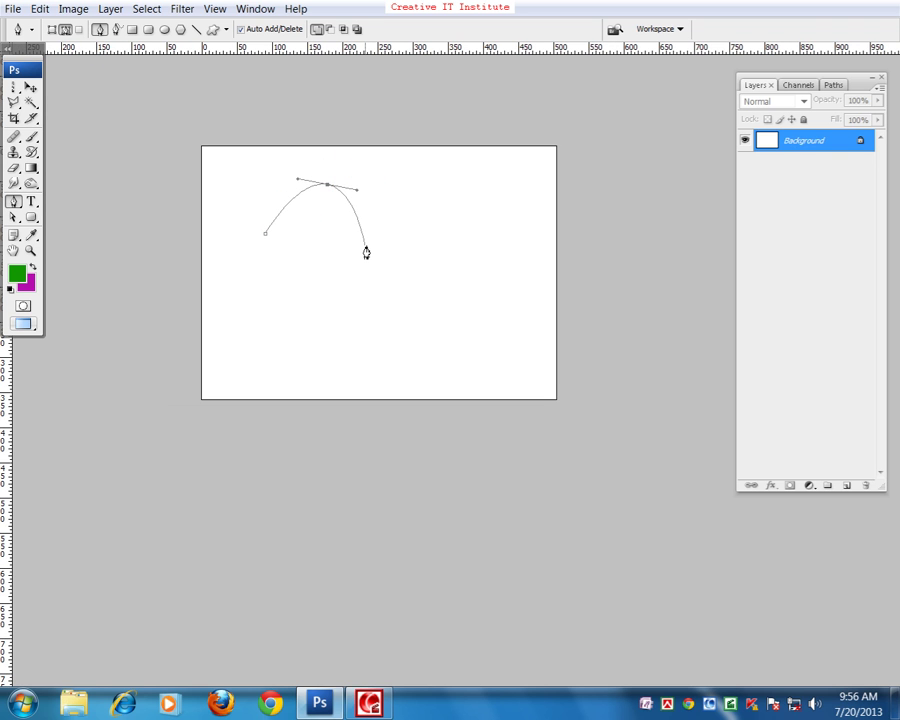
drag(323, 244, 310, 261)
drag(375, 258, 395, 286)
drag(314, 383, 266, 358)
drag(311, 293, 346, 301)
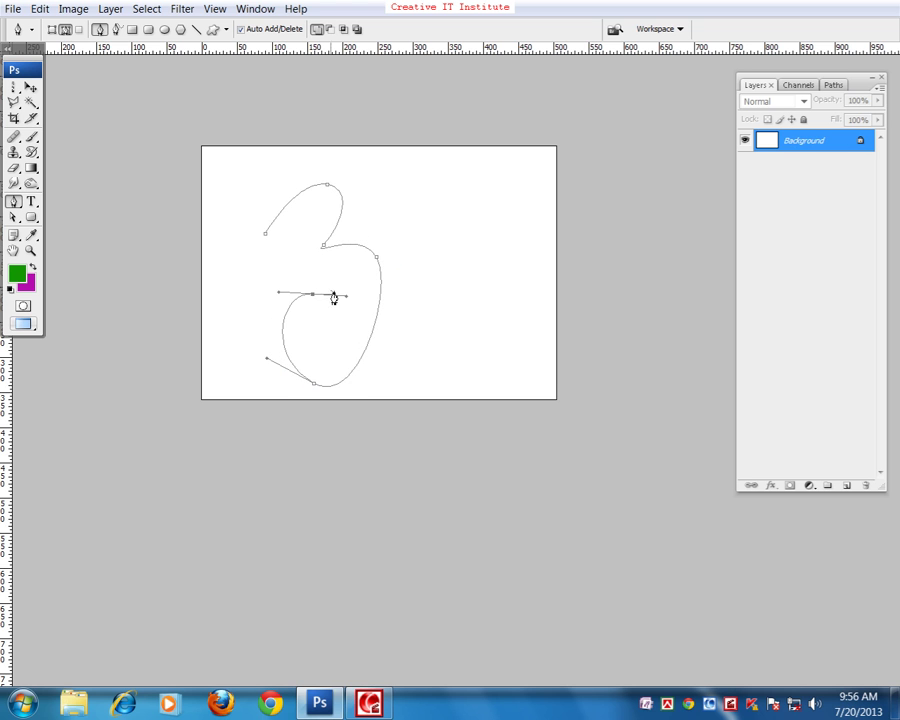
mouse_move(255, 271)
mouse_down()
mouse_move(280, 274)
mouse_move(254, 260)
mouse_move(255, 246)
mouse_up()
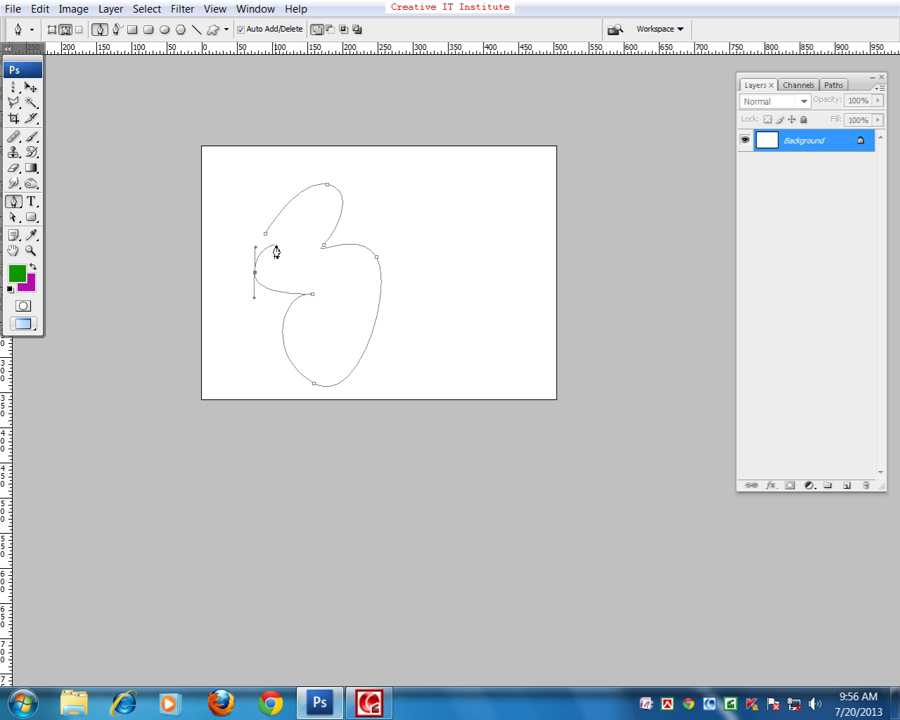
click(265, 235)
key(ctrl+Return)
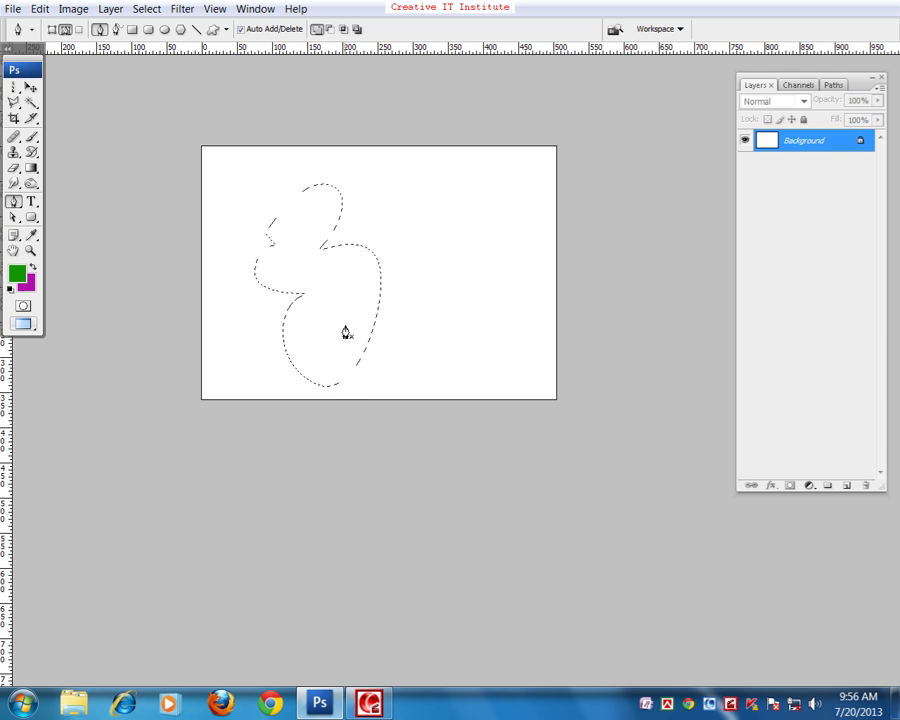
- Deselect, enable Rubber Band, then place a first anchor and a curved second anchor on the left
key(ctrl+d)
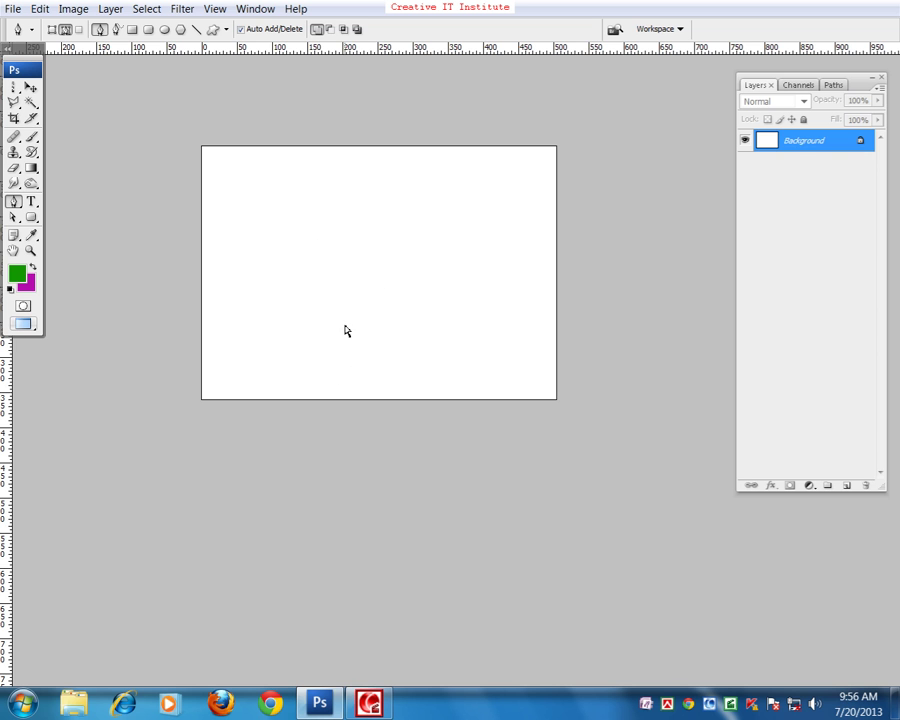
scroll(345, 333, up, 2)
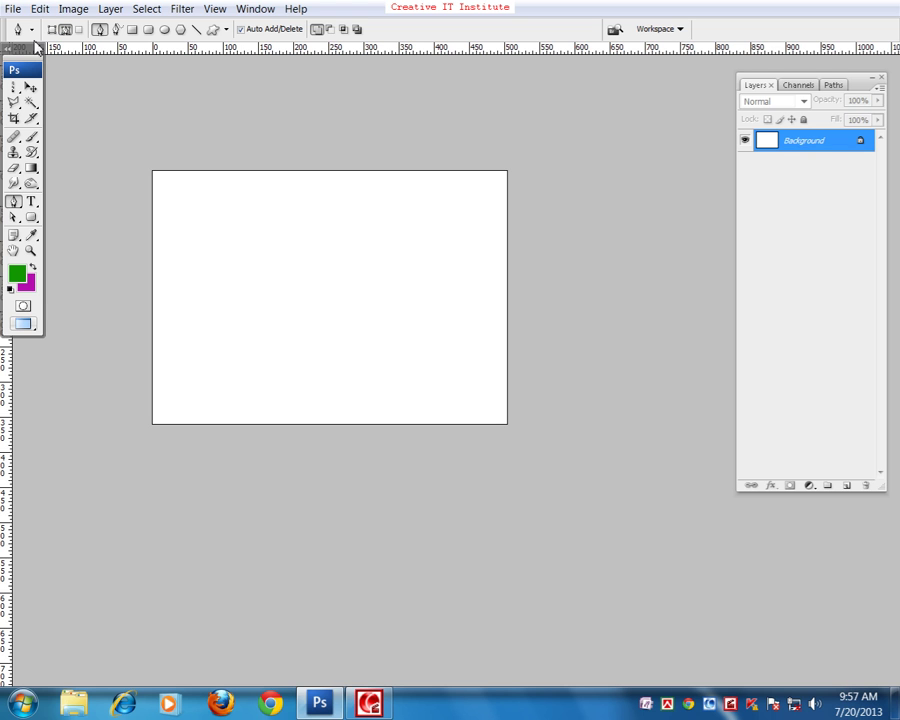
click(229, 30)
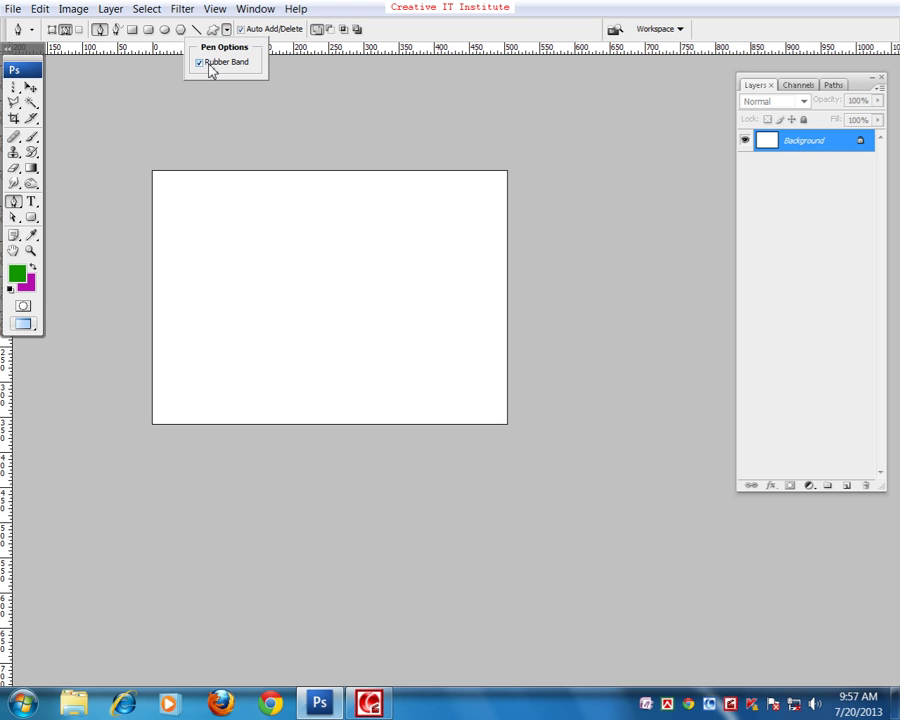
click(208, 62)
click(227, 274)
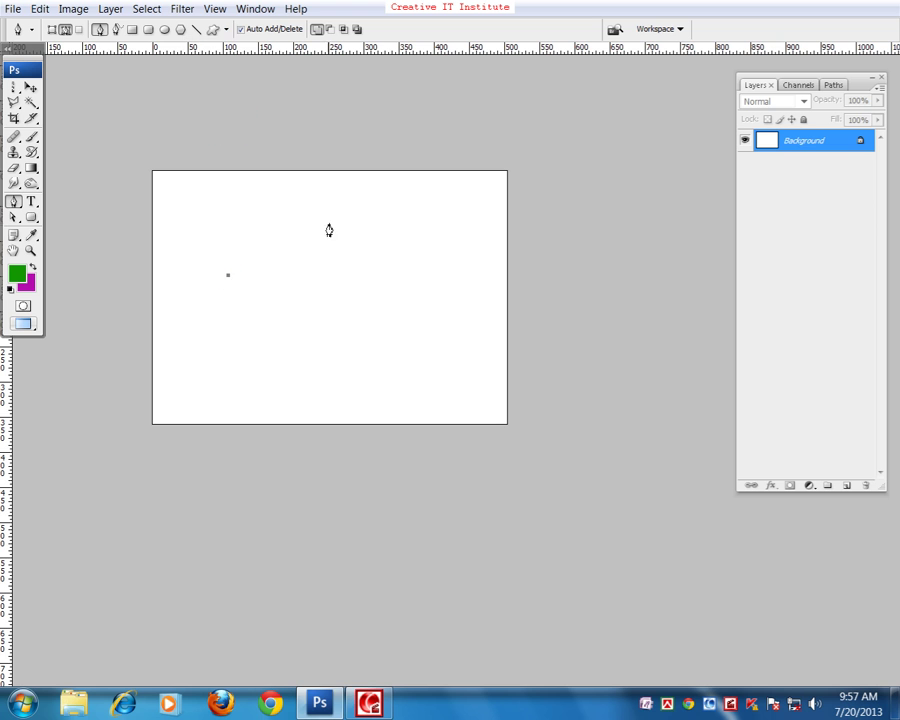
drag(335, 221, 365, 233)
click(225, 30)
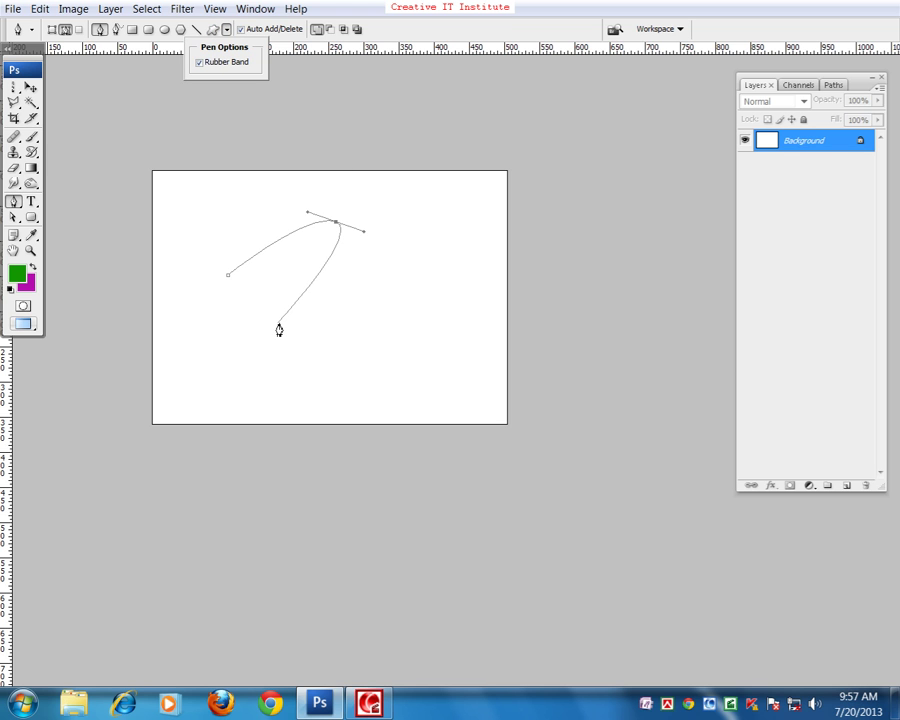
click(232, 62)
click(228, 62)
key(Escape)
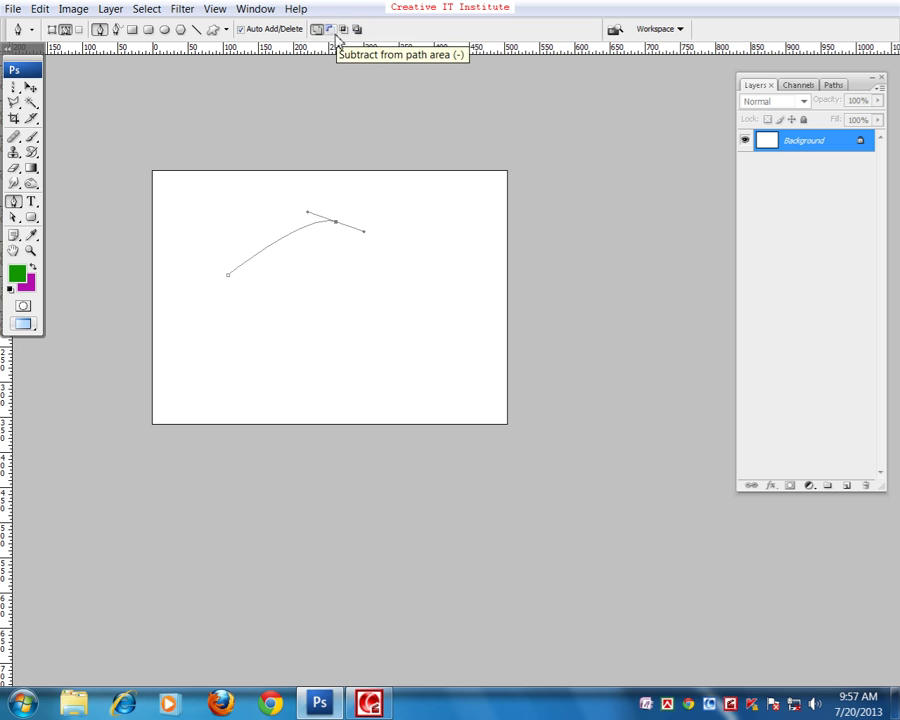
- In Exclude overlapping mode, draw a closed outer path with two small inner subpaths
click(357, 31)
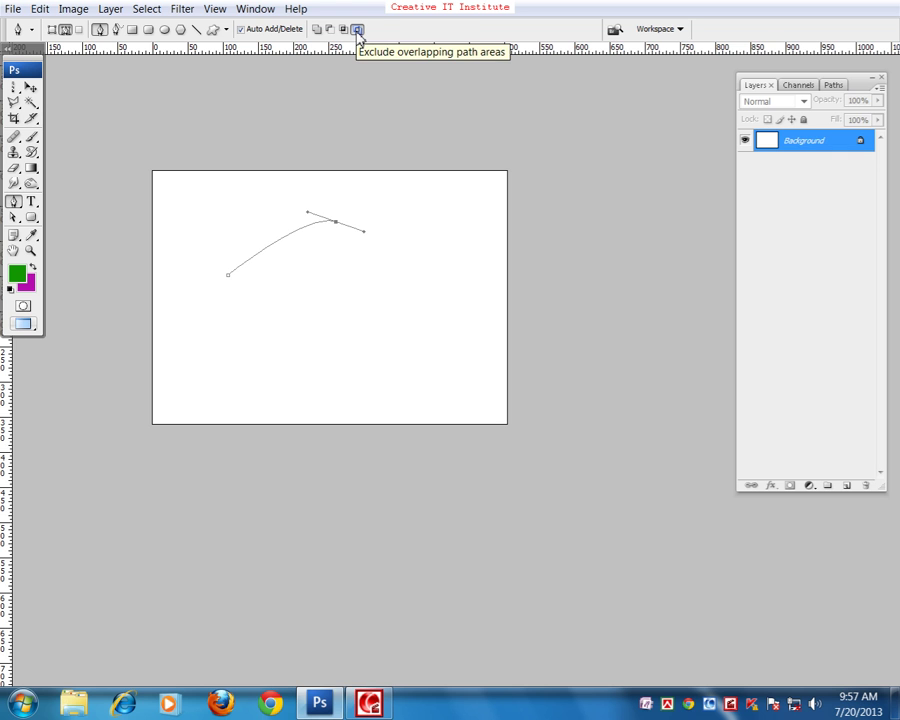
drag(323, 329, 289, 373)
drag(234, 364, 240, 284)
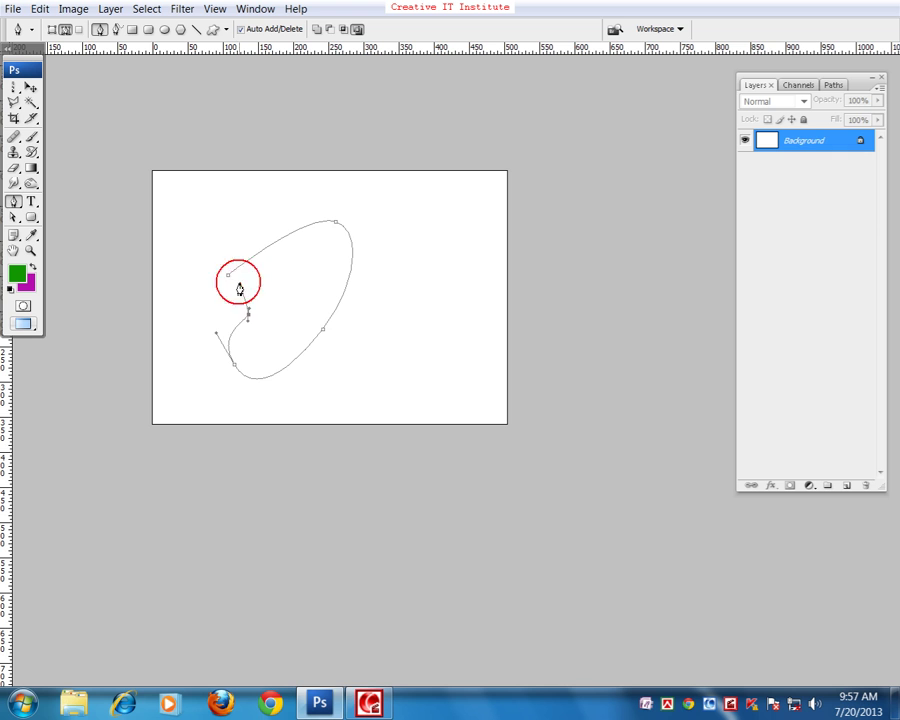
click(228, 275)
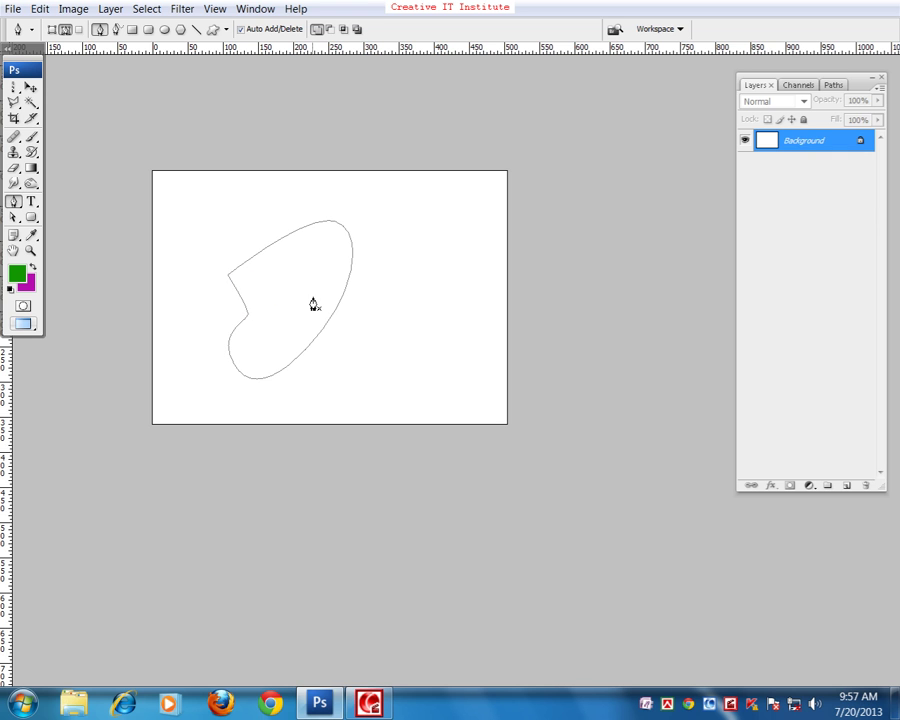
drag(283, 262, 292, 256)
mouse_move(292, 246)
mouse_down()
mouse_move(310, 244)
mouse_move(283, 277)
mouse_up()
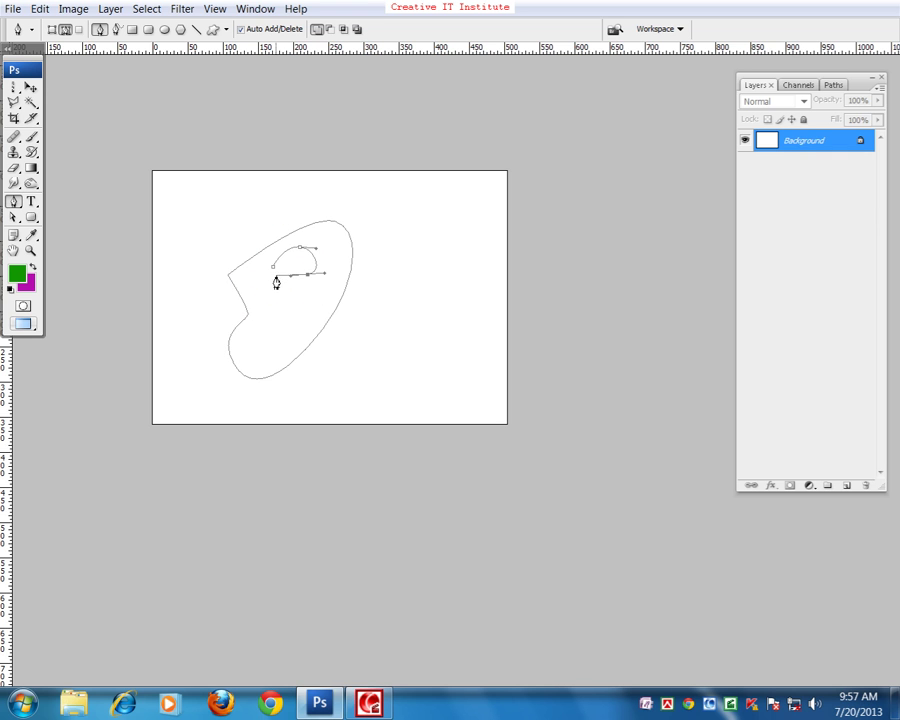
click(271, 267)
drag(354, 306, 370, 304)
click(378, 318)
drag(370, 352, 344, 322)
click(353, 306)
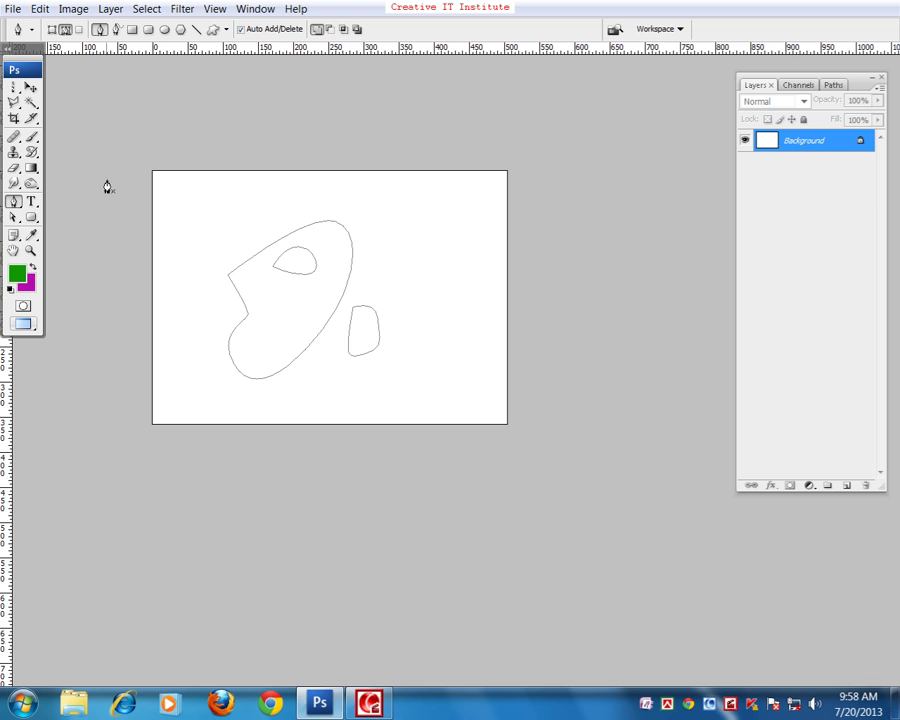
- Delete all the drawn paths and switch the path mode back to Add
drag(140, 196, 432, 402)
key(Delete)
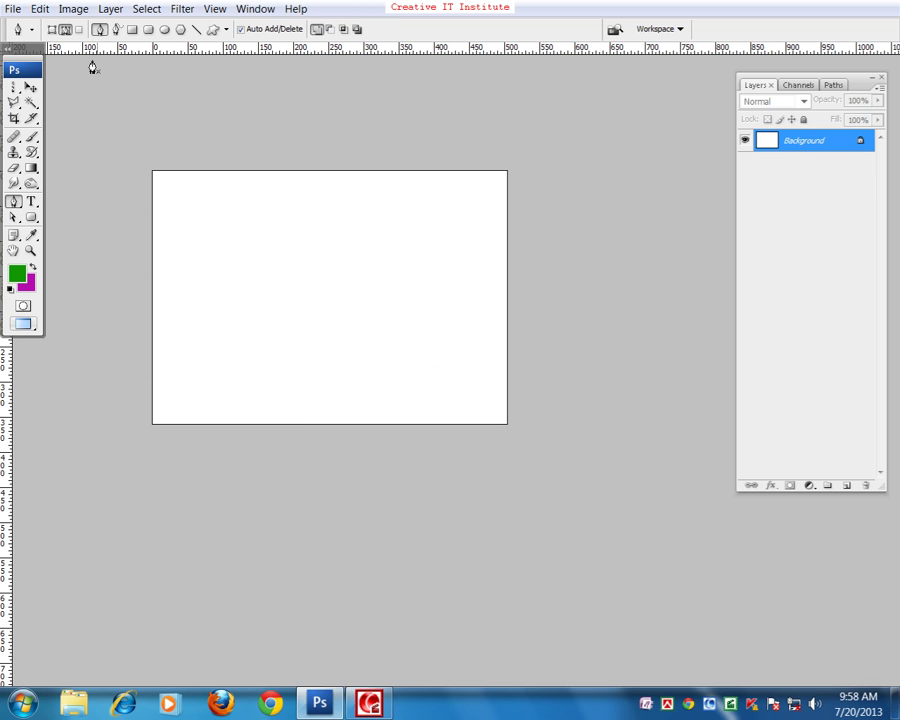
click(345, 30)
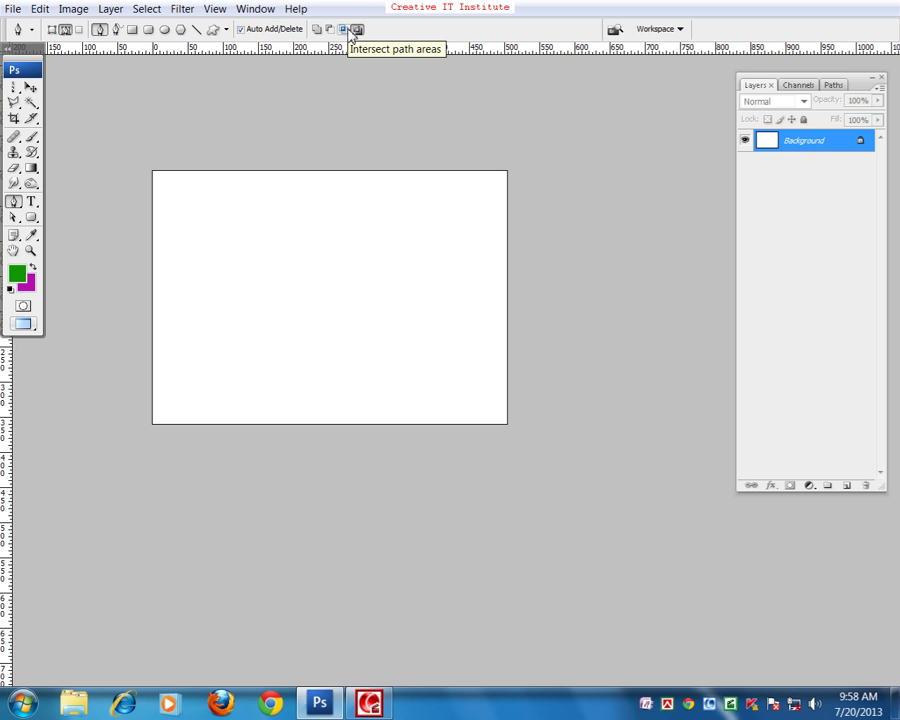
click(317, 30)
- Draw a new closed curved outline with a closed inner subpath inside it
click(286, 320)
drag(294, 247, 400, 212)
drag(441, 264, 444, 291)
drag(445, 356, 420, 368)
drag(330, 384, 301, 366)
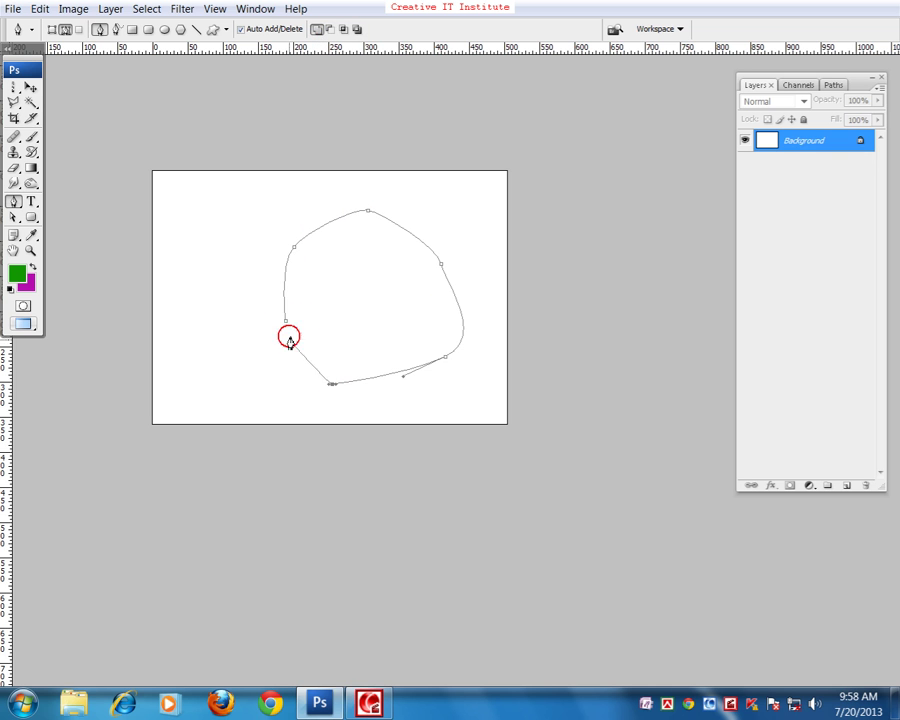
click(285, 321)
drag(333, 291, 333, 305)
drag(354, 243, 373, 245)
click(426, 269)
drag(430, 308, 409, 320)
drag(373, 323, 346, 310)
click(335, 291)
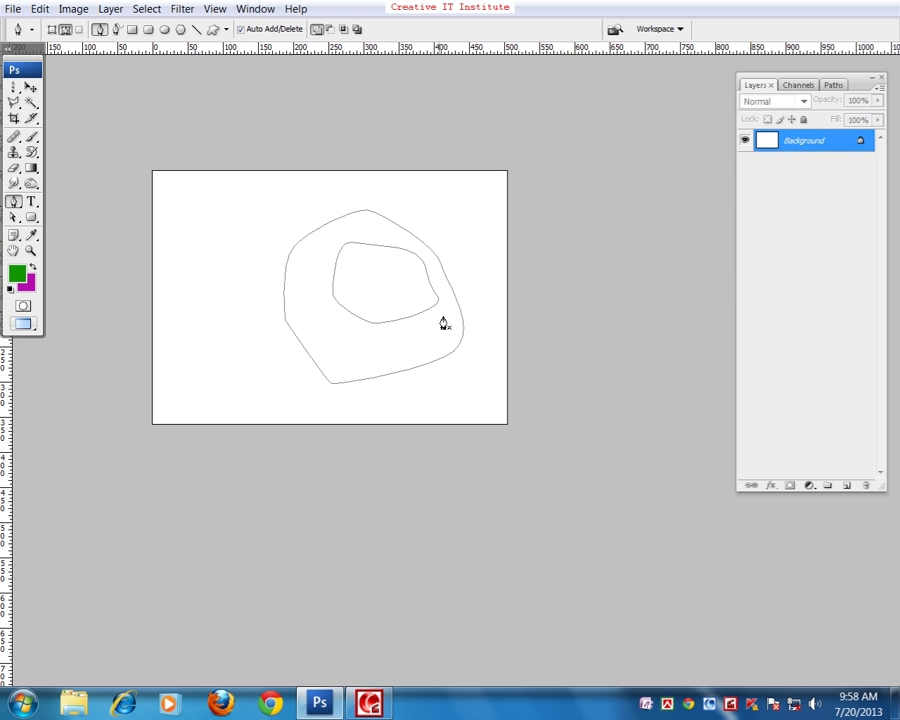
- Turn the paths into a selection, fill it green, undo the fill, and deselect
key(ctrl+Return)
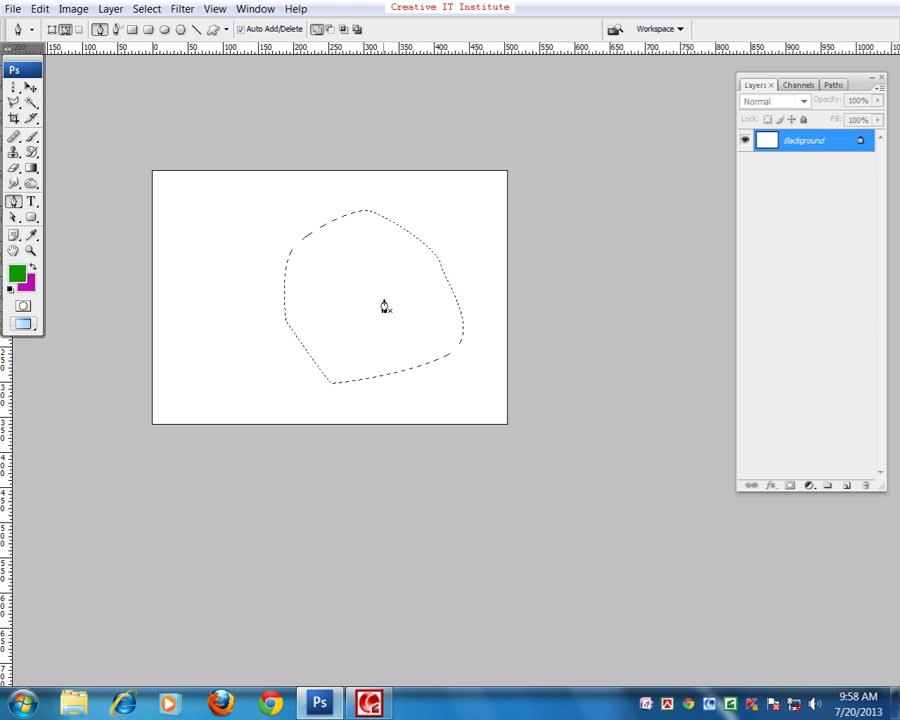
key(alt+BackSpace)
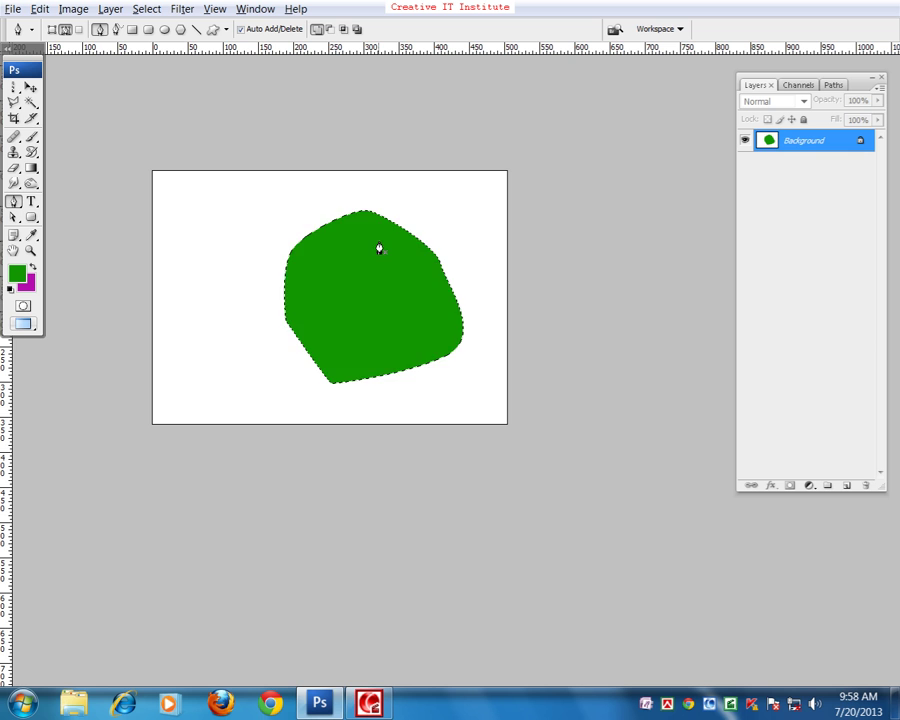
key(ctrl+z)
key(ctrl+d)
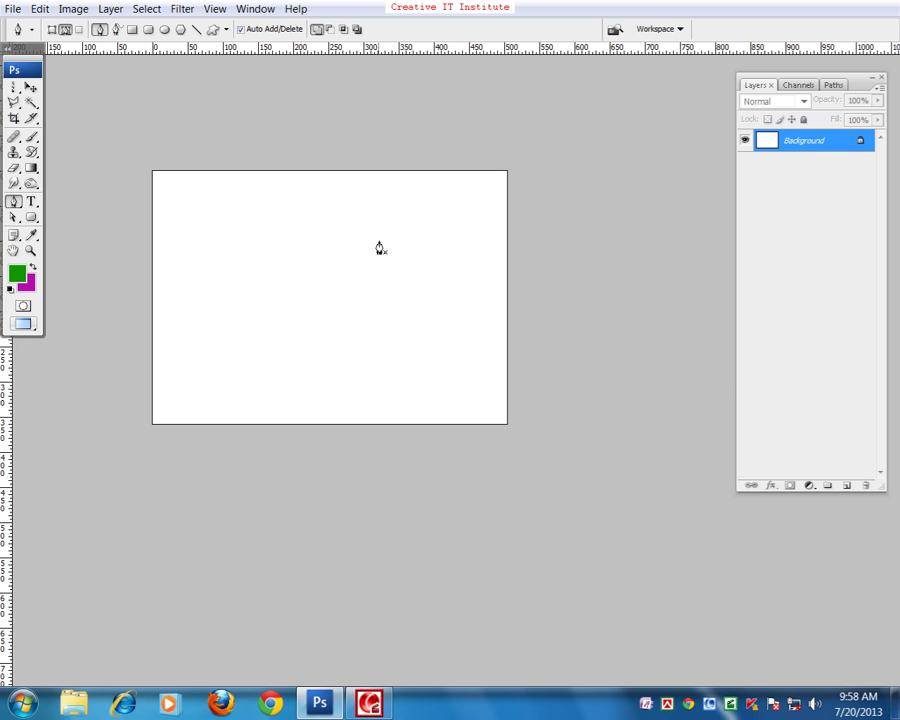
click(357, 30)
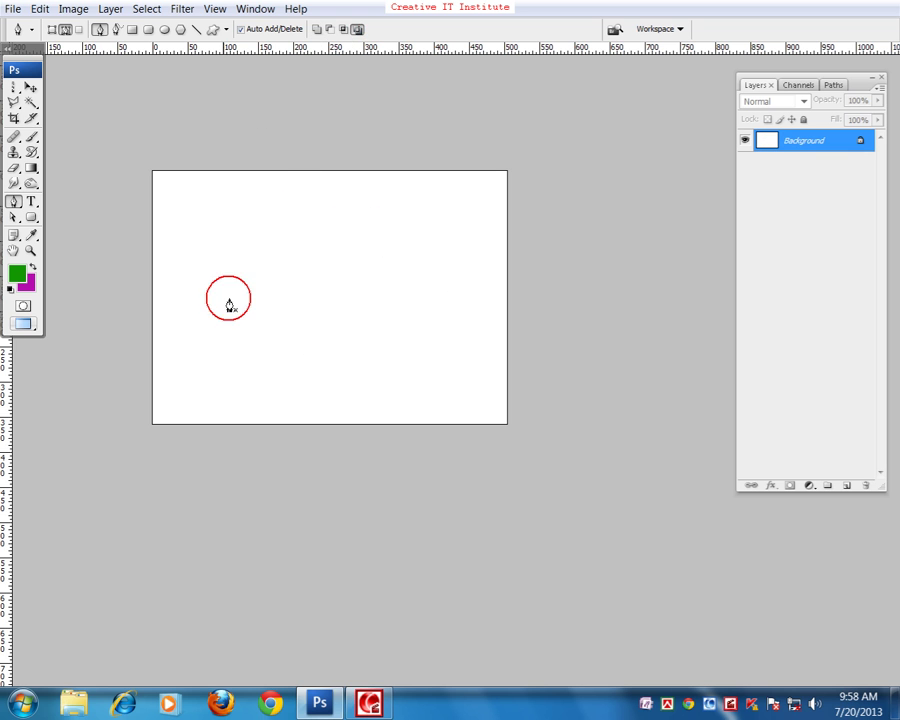
click(214, 344)
drag(228, 263, 238, 256)
click(326, 242)
click(362, 288)
click(362, 318)
drag(348, 348, 338, 362)
mouse_move(282, 368)
mouse_down()
mouse_move(237, 341)
mouse_move(251, 288)
mouse_up()
click(215, 345)
click(285, 264)
click(294, 265)
click(294, 307)
click(271, 315)
click(262, 316)
click(256, 303)
click(326, 301)
click(333, 274)
click(352, 290)
click(352, 298)
click(346, 305)
click(340, 309)
click(327, 311)
click(294, 331)
click(317, 323)
click(322, 331)
drag(323, 350, 312, 352)
click(296, 340)
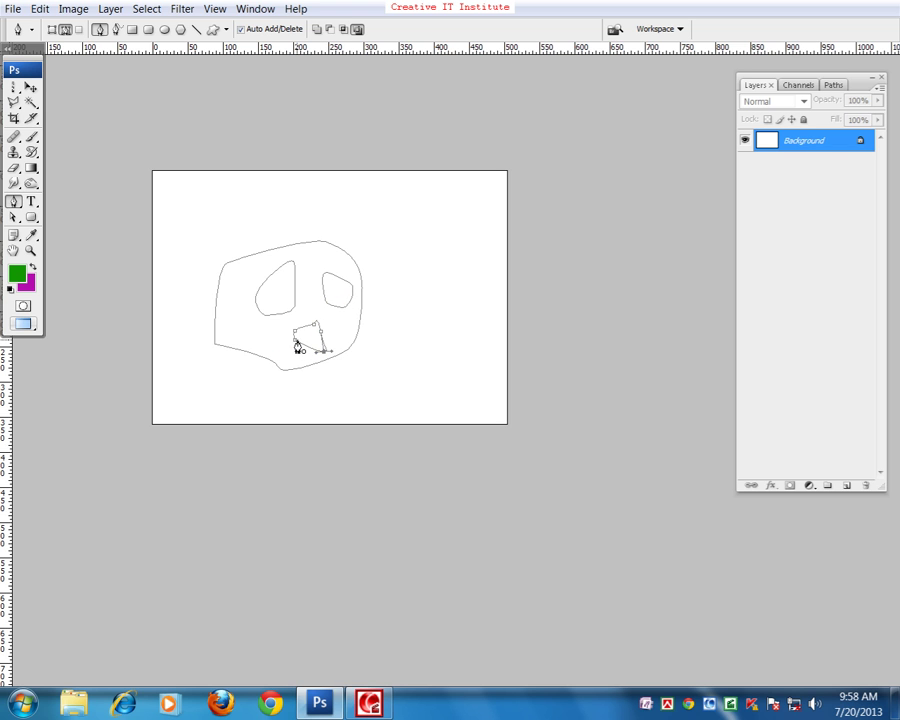
click(296, 344)
key(ctrl+Return)
key(alt+BackSpace)
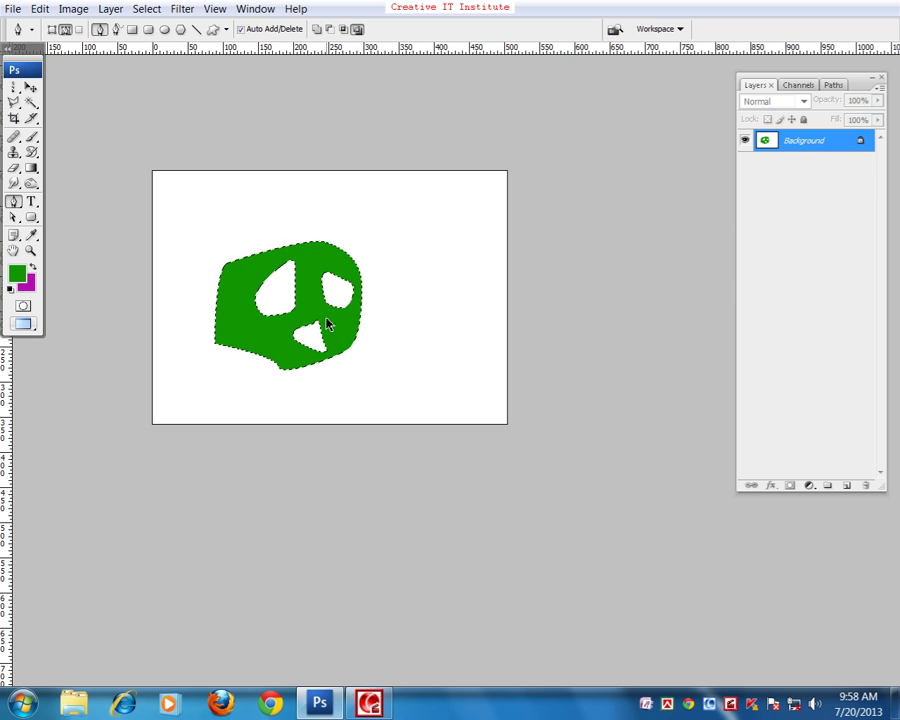
key(ctrl+alt+z)
key(ctrl+alt+z)
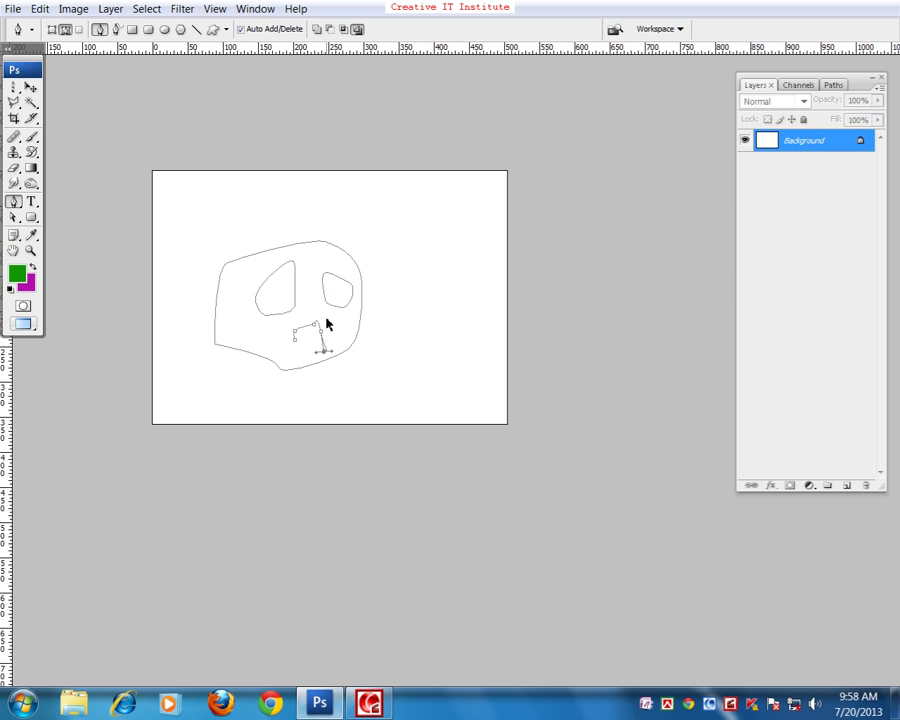
click(327, 323)
key(ctrl+alt+z)
drag(190, 232, 370, 382)
key(Delete)
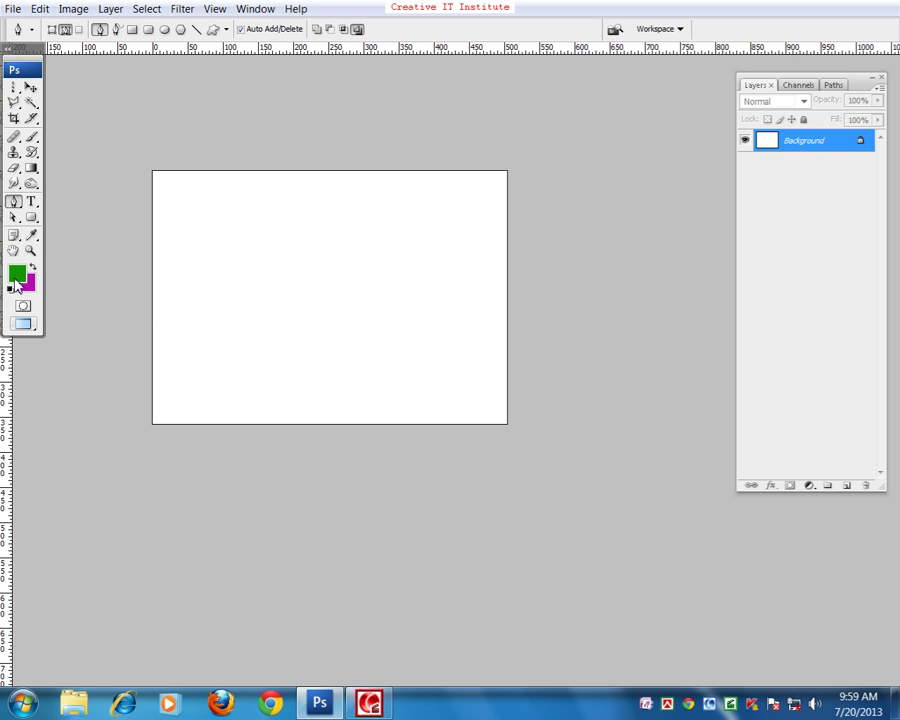
- Try drawing a green rectangle and a green rounded rectangle, undoing each
click(33, 226)
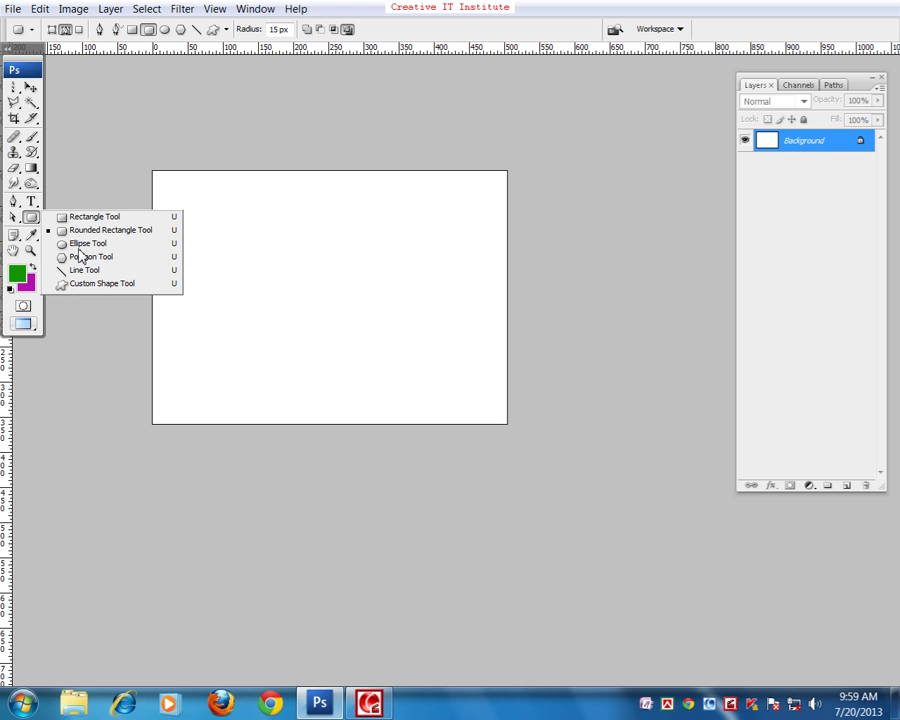
click(58, 217)
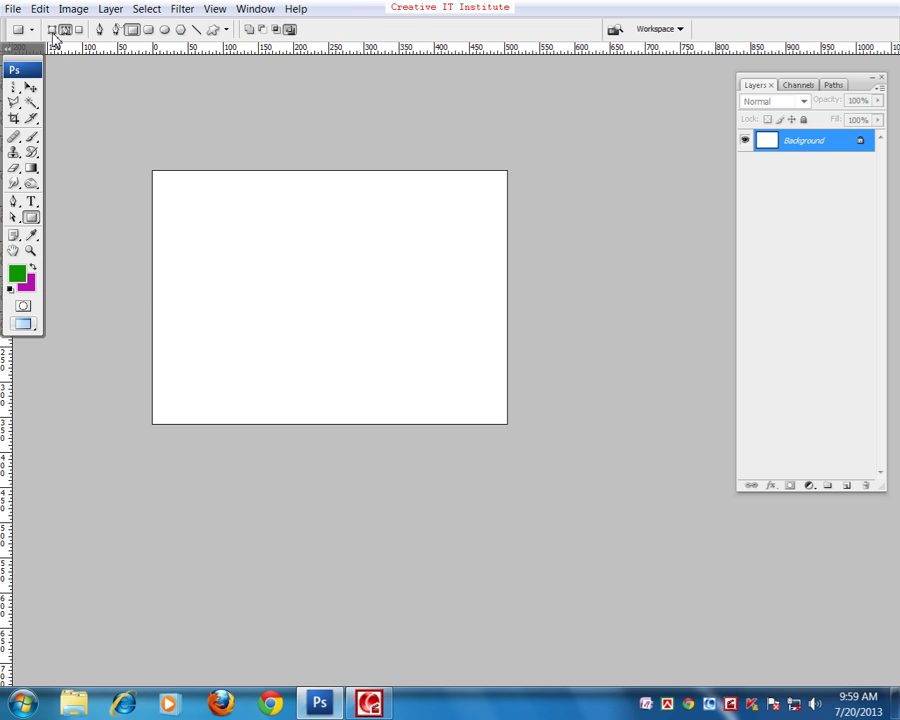
drag(226, 259, 313, 311)
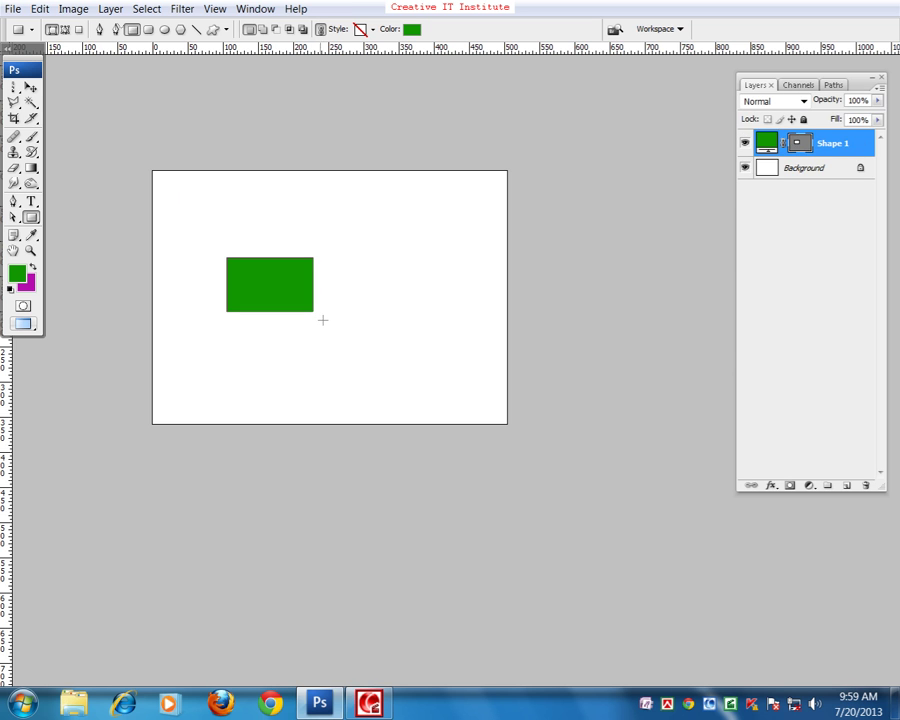
key(ctrl+z)
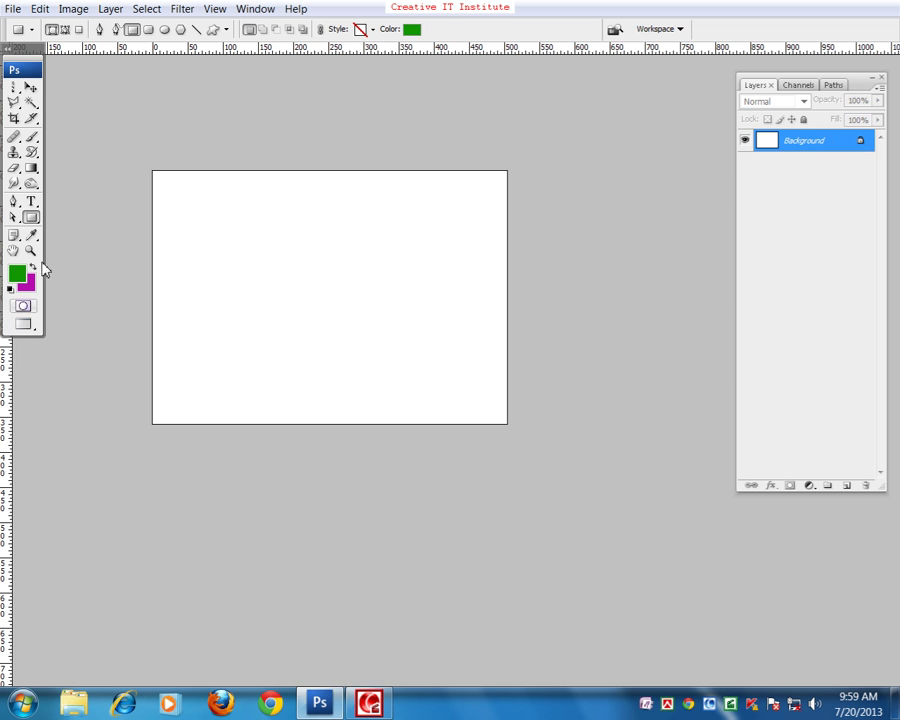
right_click(37, 216)
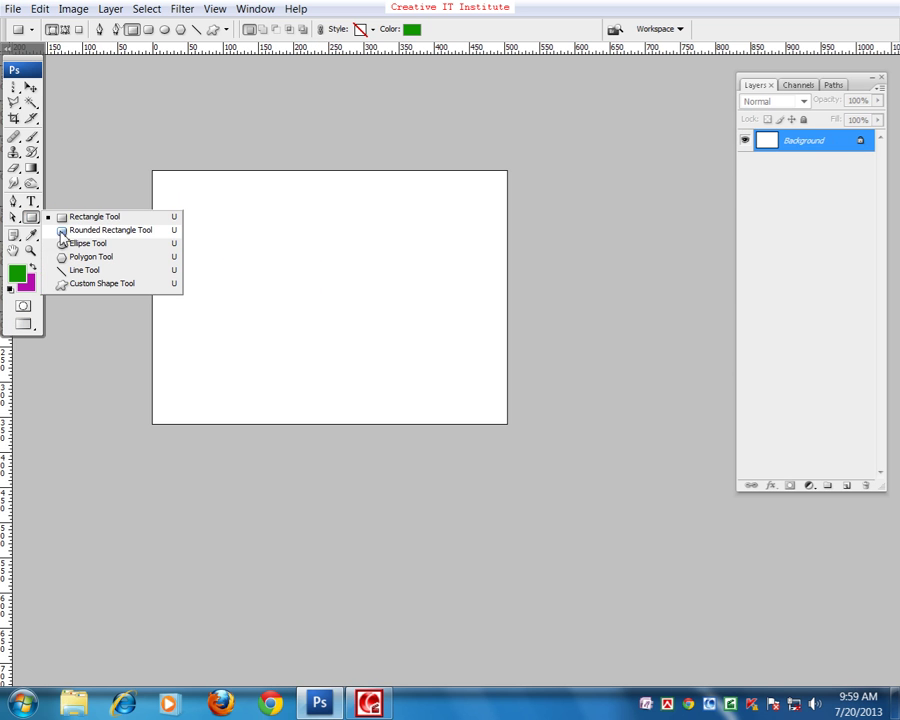
click(62, 232)
drag(234, 228, 356, 333)
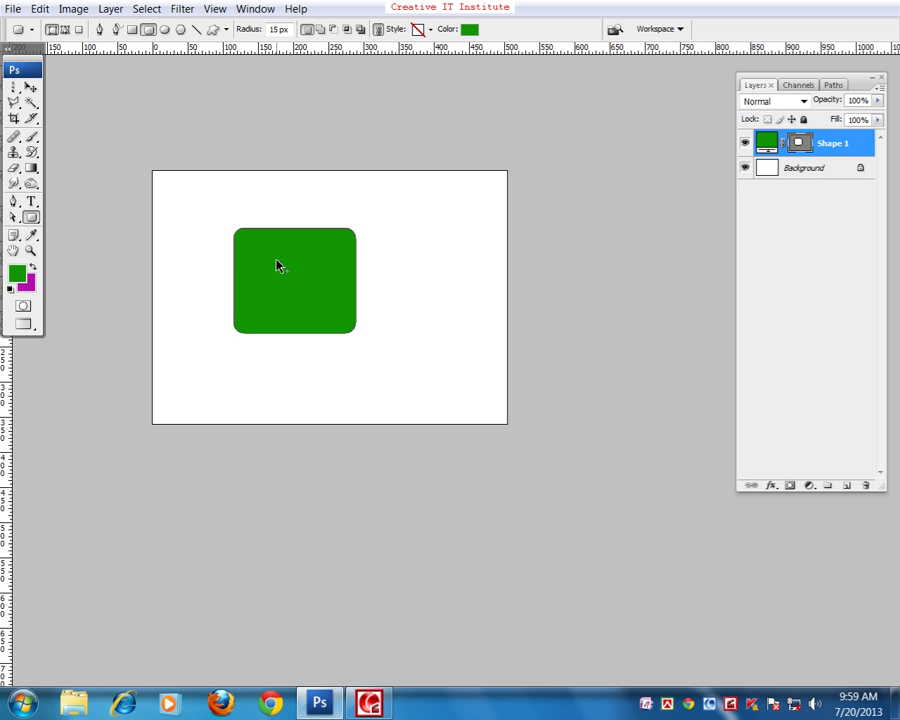
key(ctrl+z)
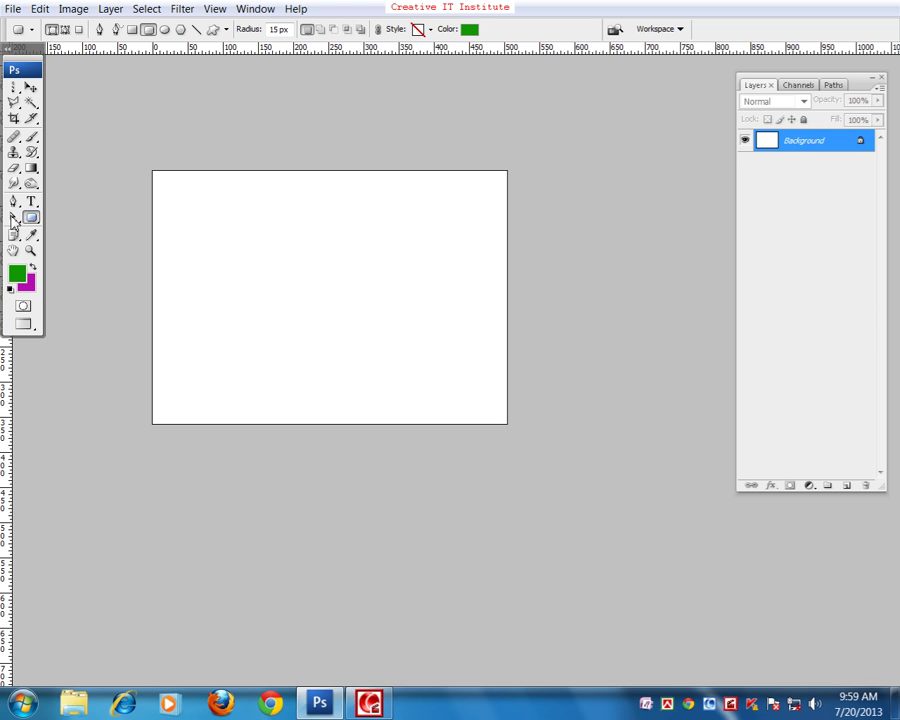
- In Paths mode, draw a rounded-rectangle path, convert it to a selection, then deselect
click(65, 29)
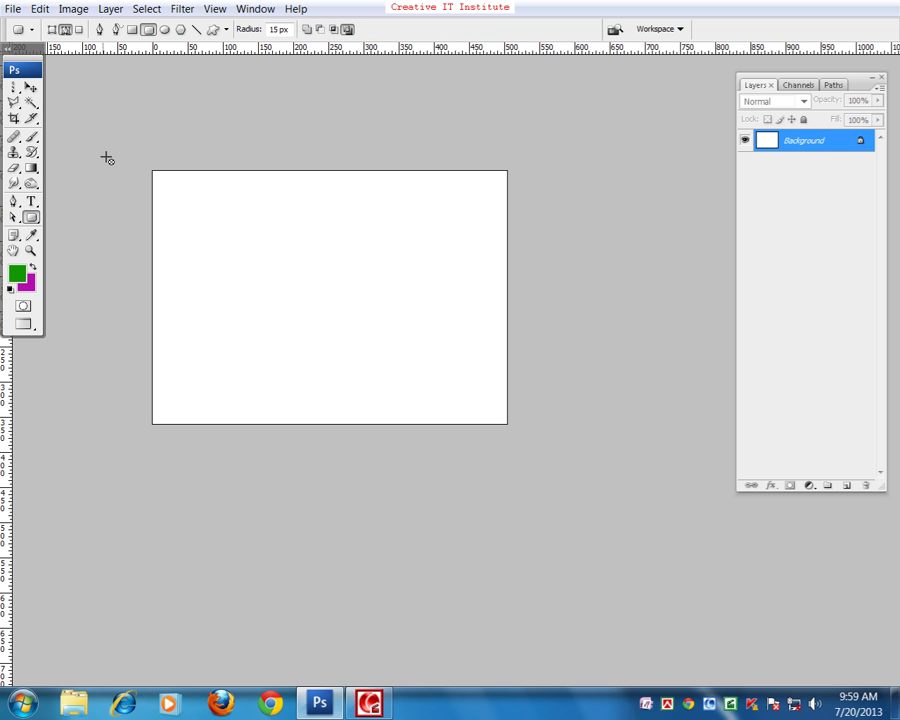
drag(216, 235, 334, 337)
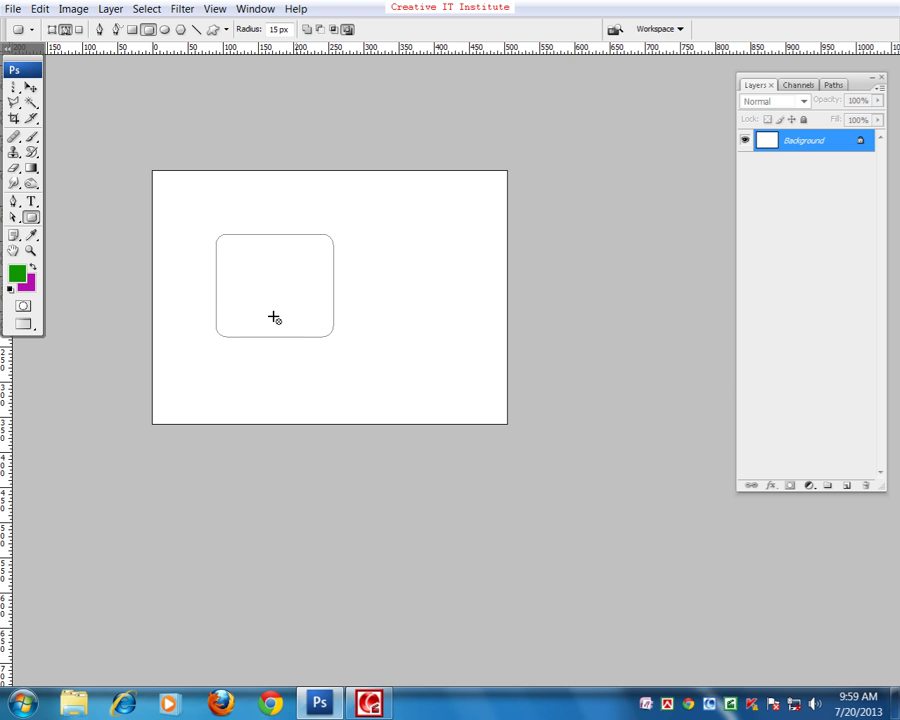
key(ctrl+Return)
key(ctrl+d)
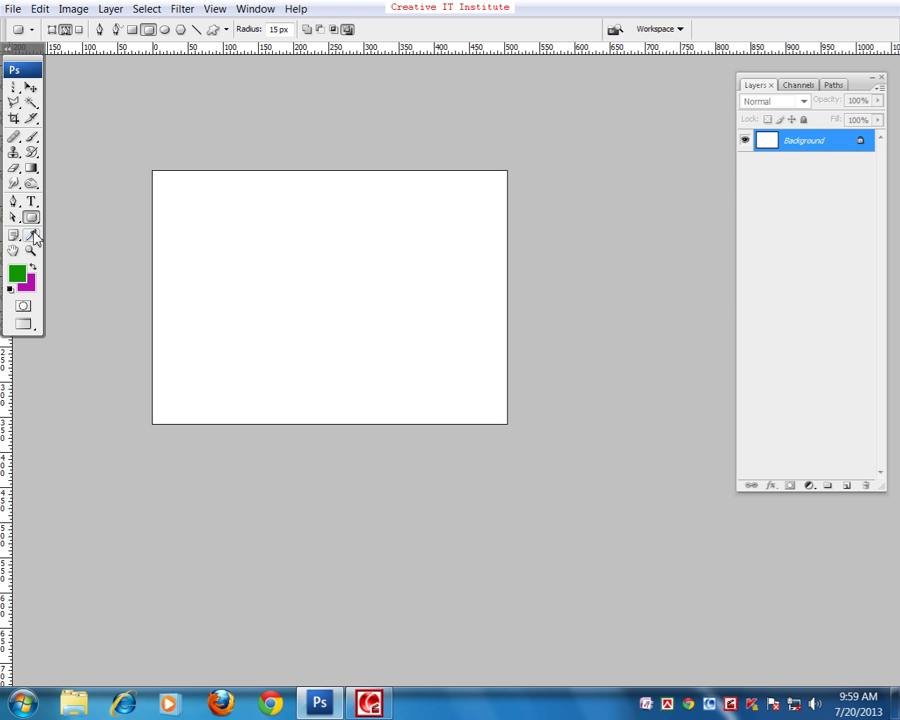
click(31, 218)
- Choose the telephone custom shape in Shape Layers mode and drag it out small on the left
click(211, 30)
click(284, 30)
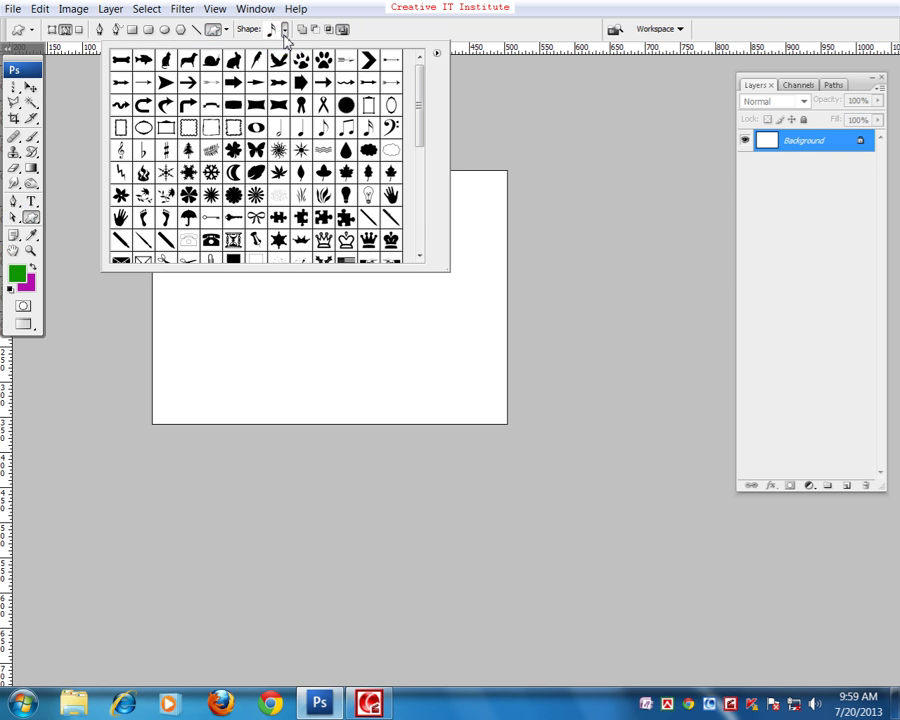
mouse_move(421, 116)
mouse_down()
mouse_move(424, 235)
mouse_move(429, 108)
mouse_up()
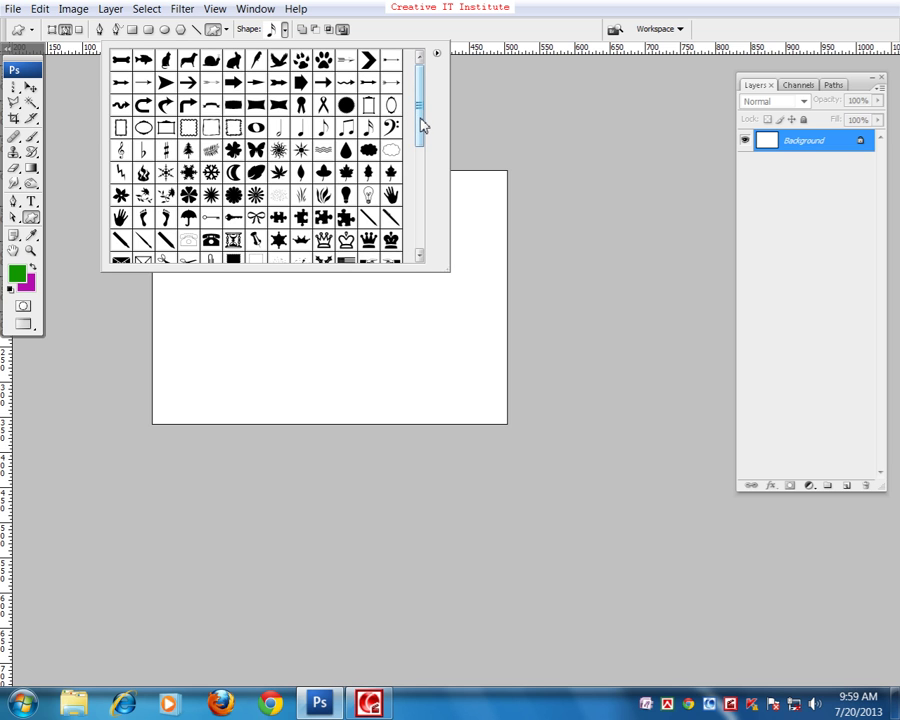
mouse_move(422, 124)
mouse_down()
mouse_move(424, 133)
mouse_move(426, 120)
mouse_up()
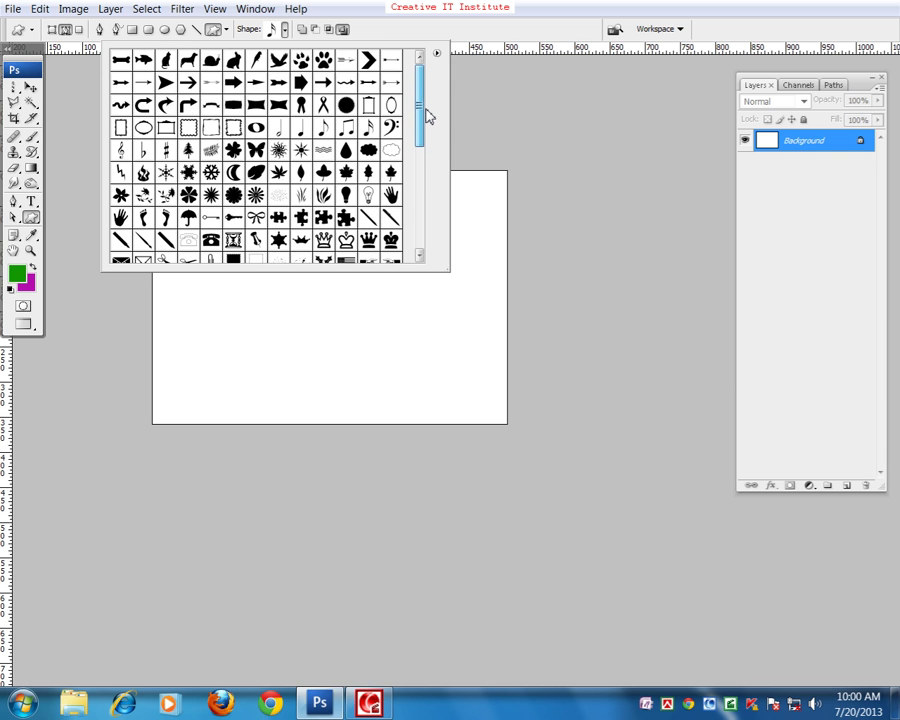
drag(428, 121, 425, 148)
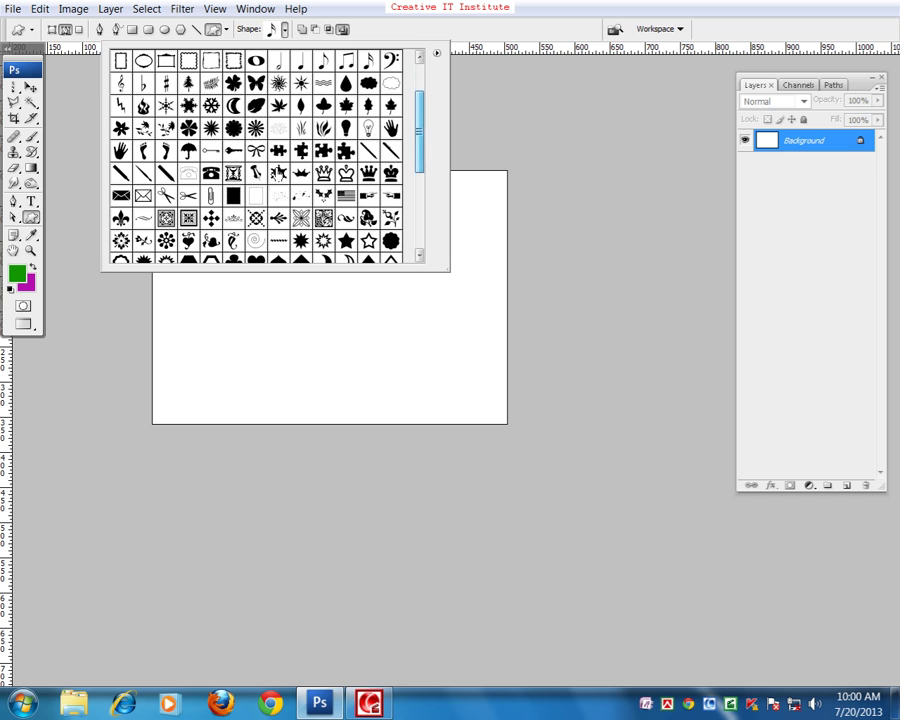
click(210, 172)
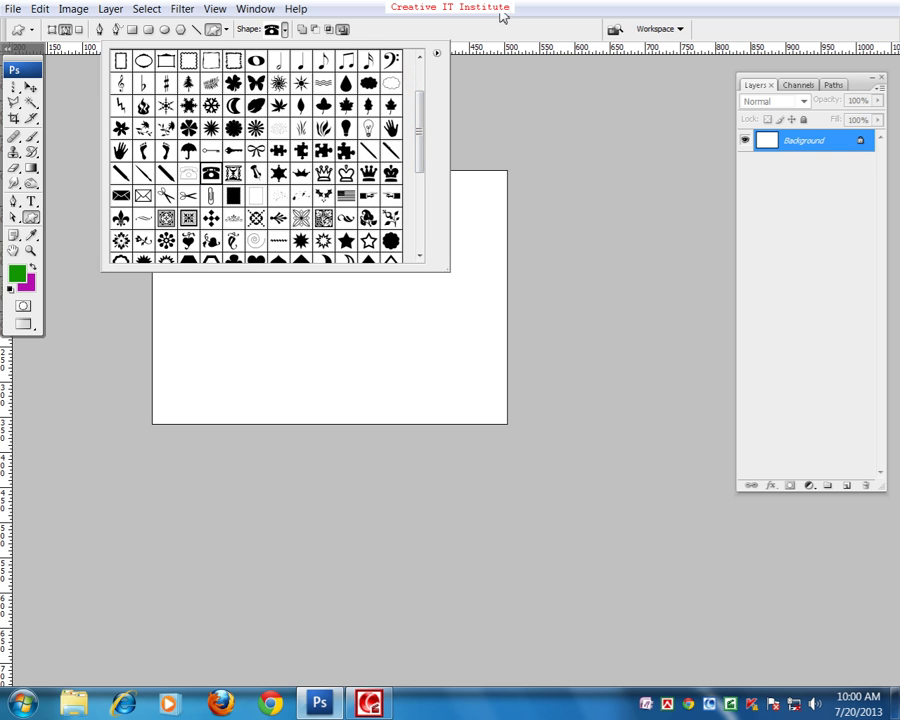
click(498, 16)
click(51, 30)
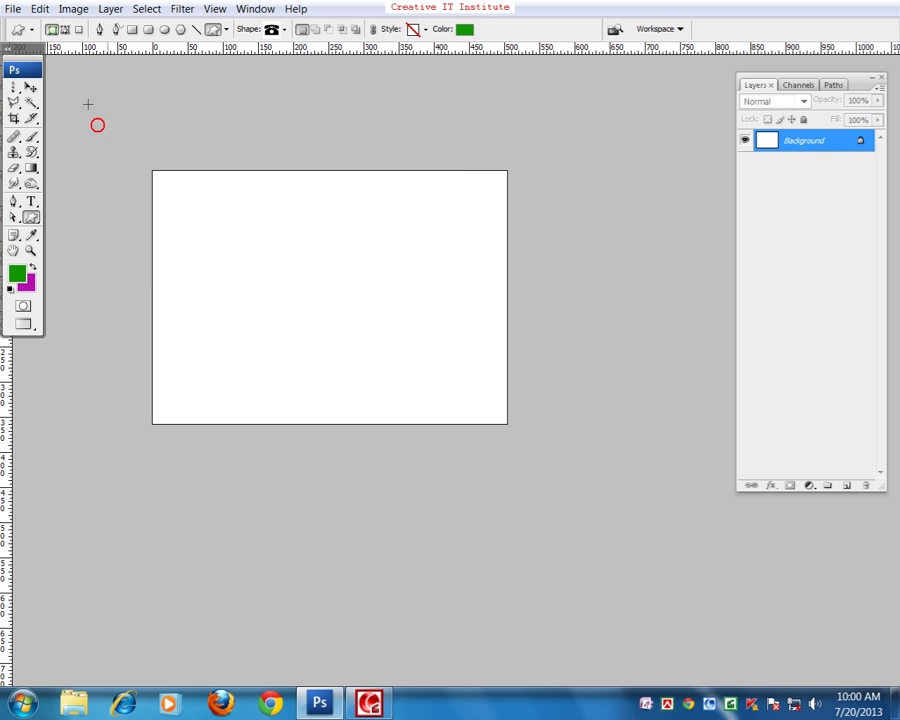
drag(180, 283, 207, 306)
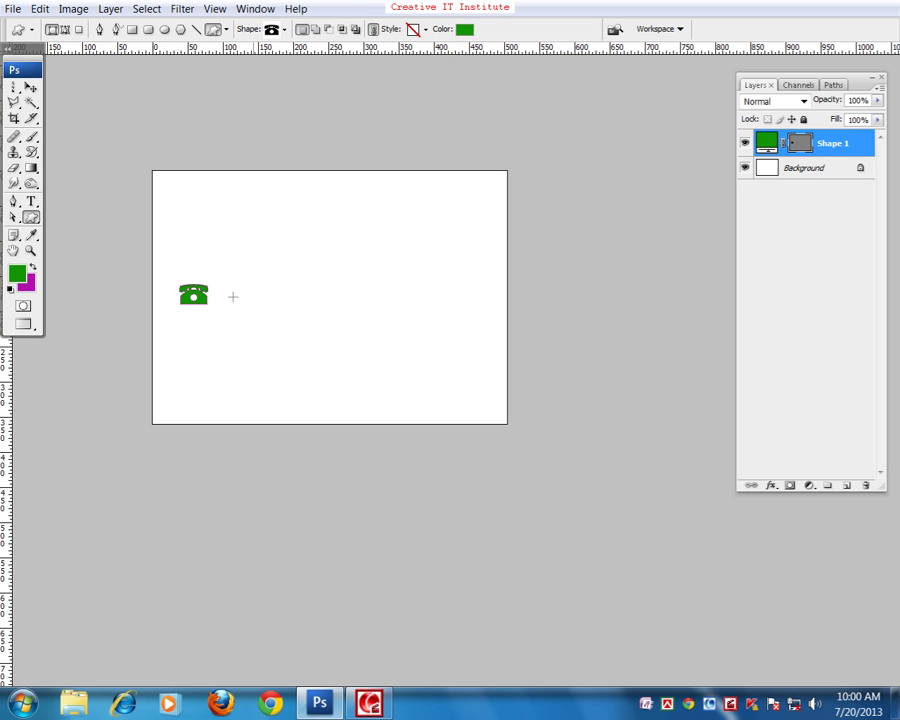
- Type the phone number on a new text line just right of the telephone
click(31, 201)
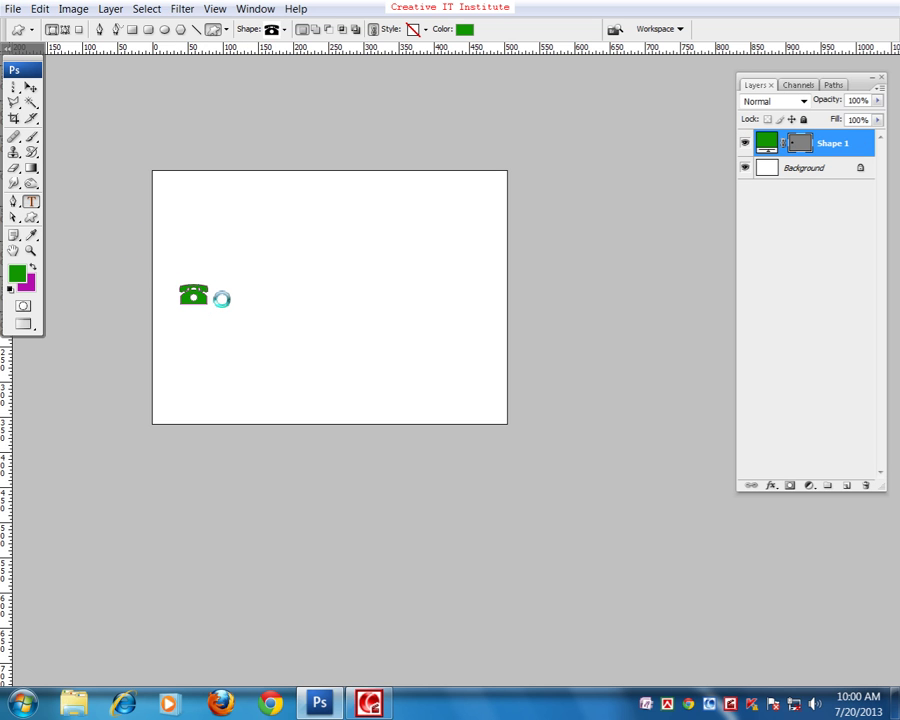
click(219, 293)
text(sdfsdfsdf sdfsdfsdf)
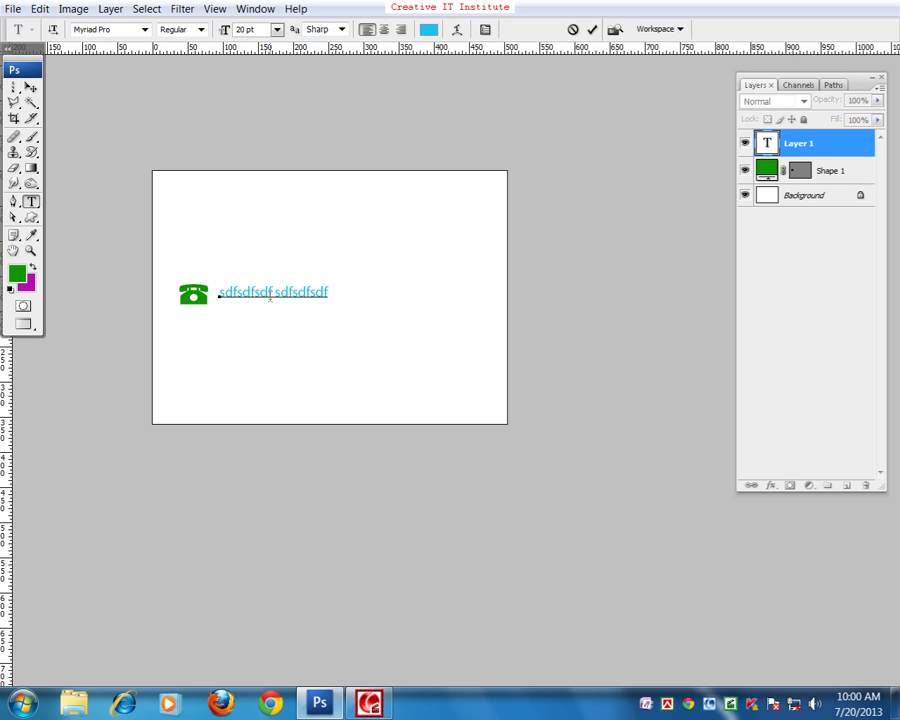
key(BackSpace)
key(BackSpace)
key(BackSpace)
key(BackSpace)
key(BackSpace)
key(BackSpace)
key(BackSpace)
key(BackSpace)
key(BackSpace)
key(BackSpace)
key(BackSpace)
key(BackSpace)
key(BackSpace)
key(BackSpace)
key(BackSpace)
key(BackSpace)
key(BackSpace)
key(BackSpace)
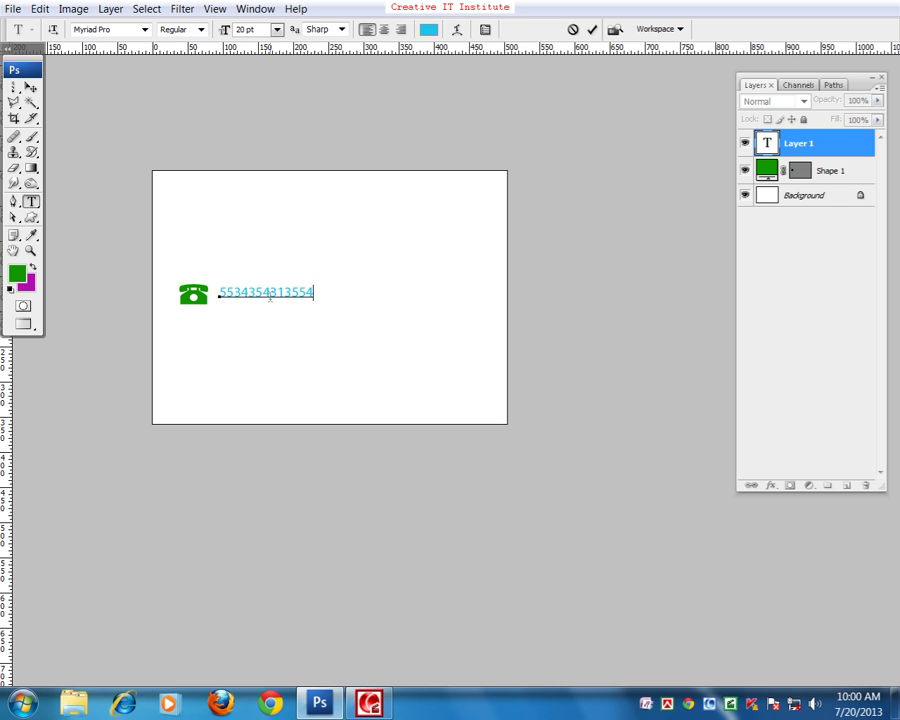
- Resize the phone number to 30 pt, commit it, and nudge it slightly into place
key(ctrl+a)
click(228, 30)
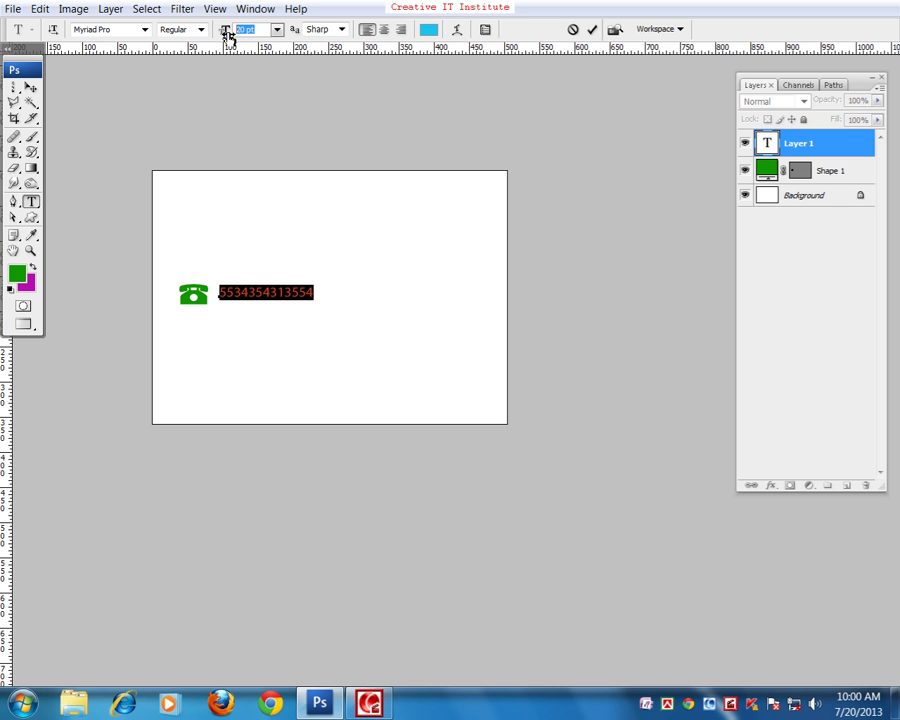
text(30)
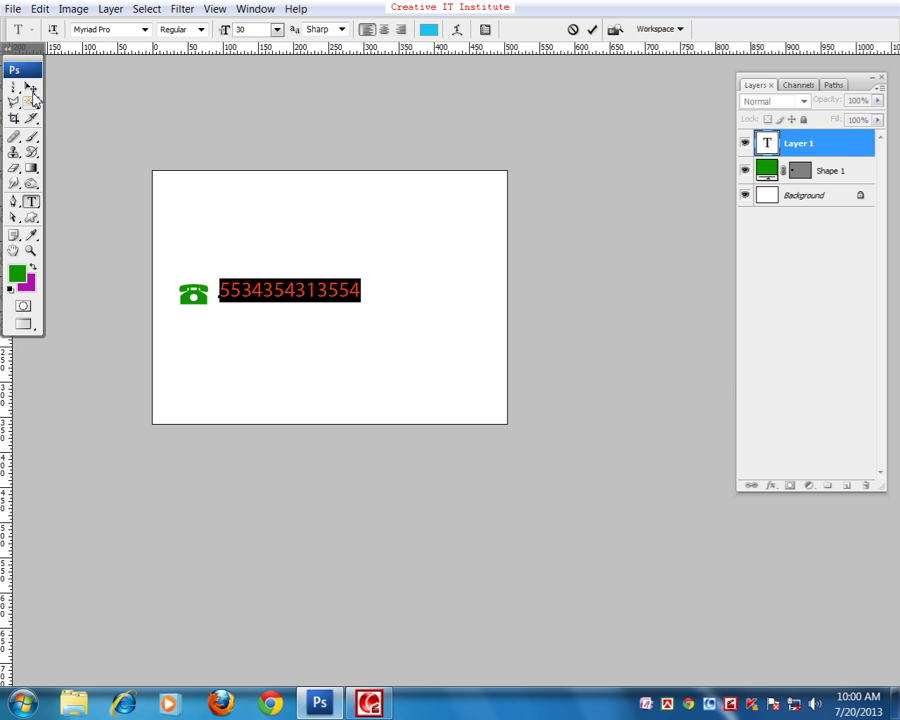
key(ctrl+Return)
key(v)
click(168, 232)
mouse_move(251, 305)
mouse_down()
mouse_move(247, 316)
mouse_move(247, 304)
mouse_up()
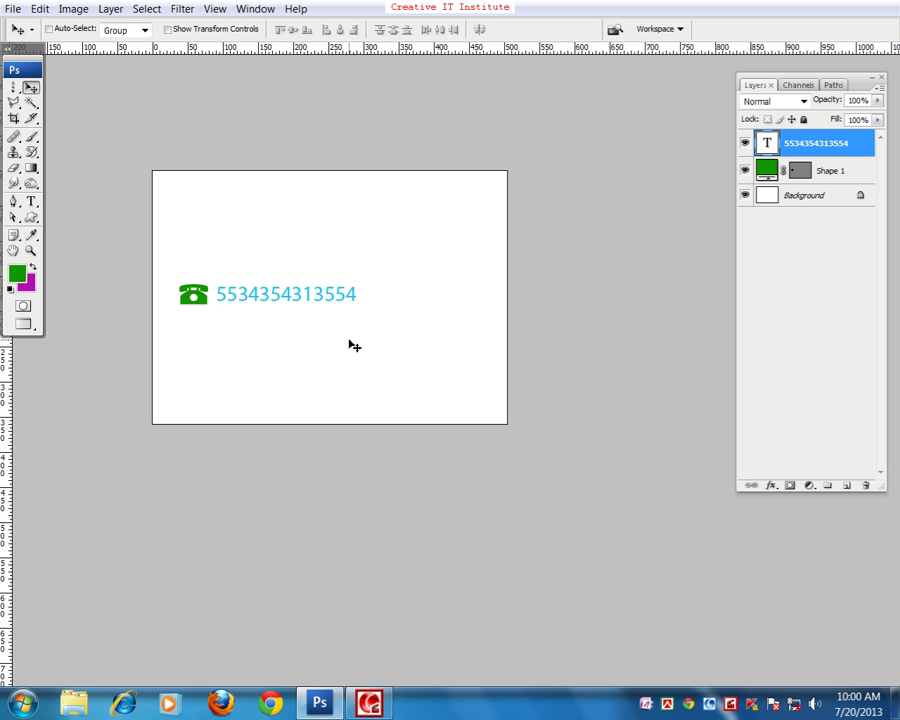
- Browse the custom shape list without choosing a shape, then switch to the Pen tool
key(u)
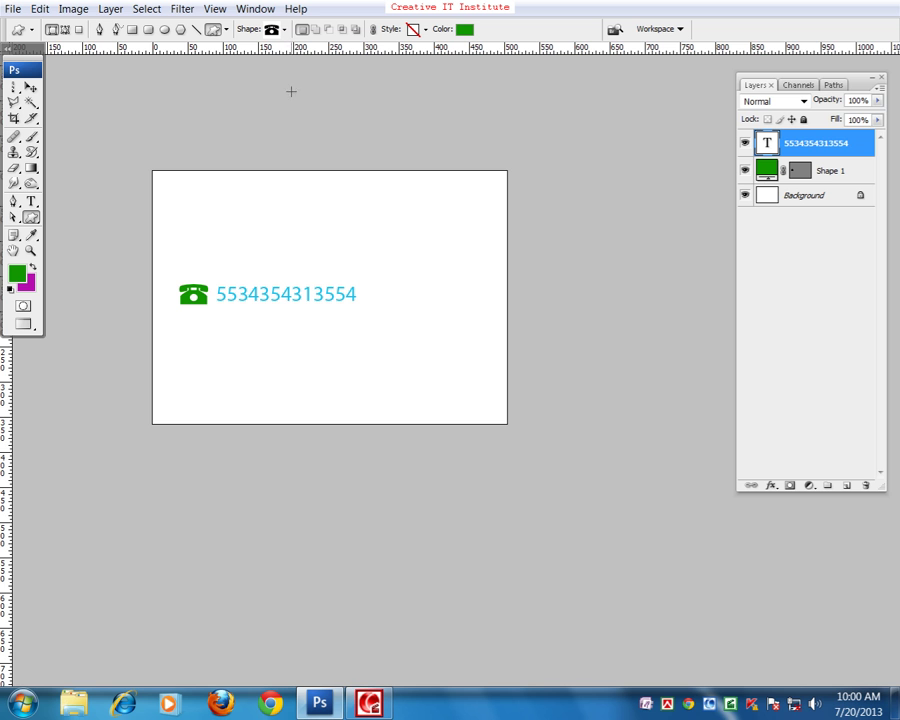
click(284, 29)
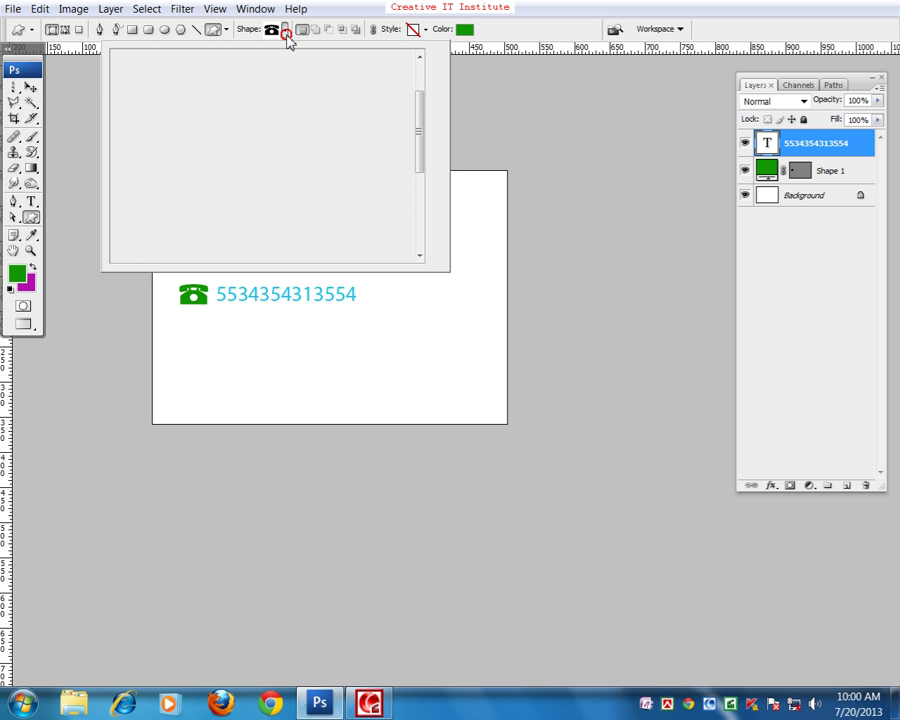
drag(424, 140, 424, 100)
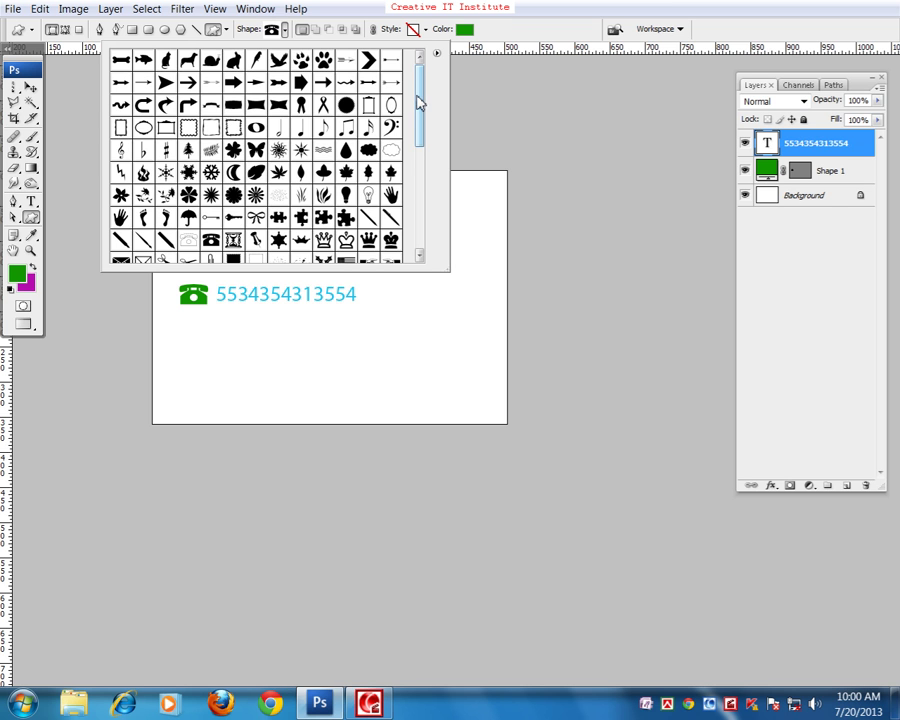
click(31, 87)
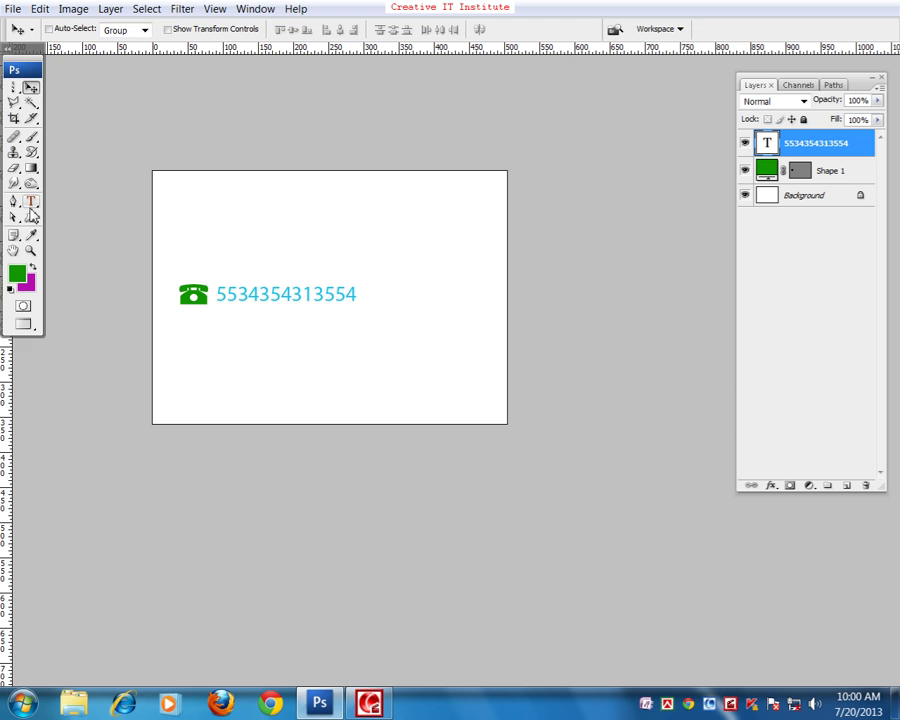
click(14, 201)
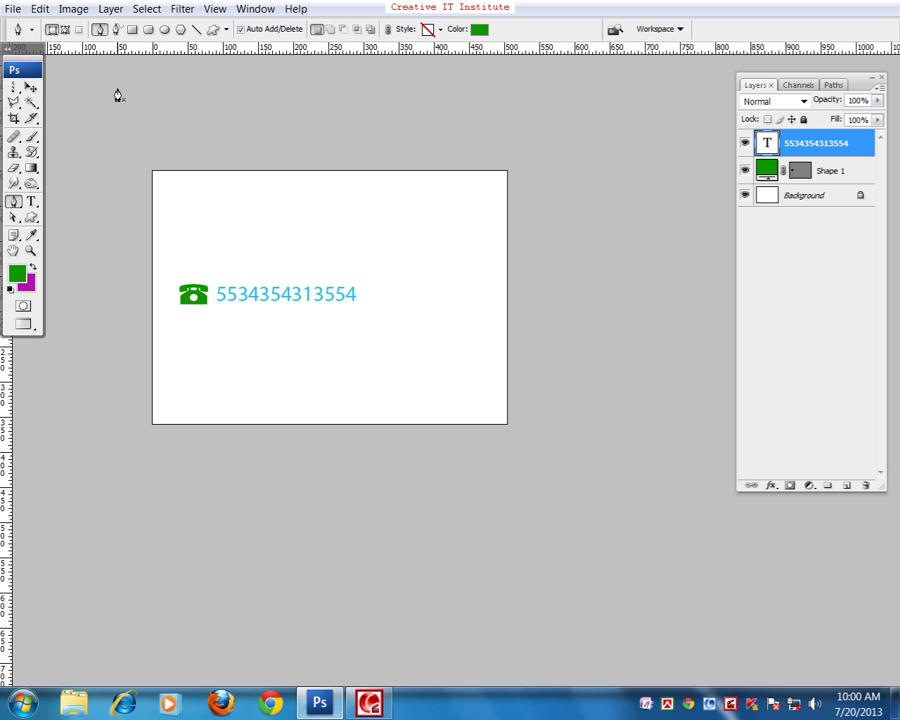
- Create a new blank 7 × 5 inch document and start a text line left of its centre
key(ctrl+n)
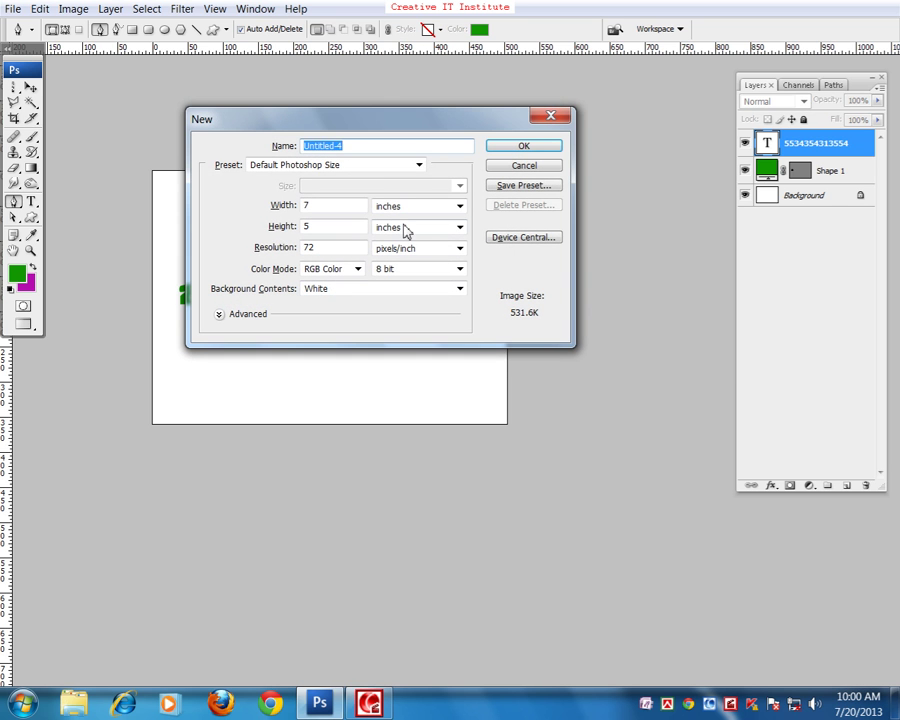
click(518, 146)
drag(394, 290, 319, 258)
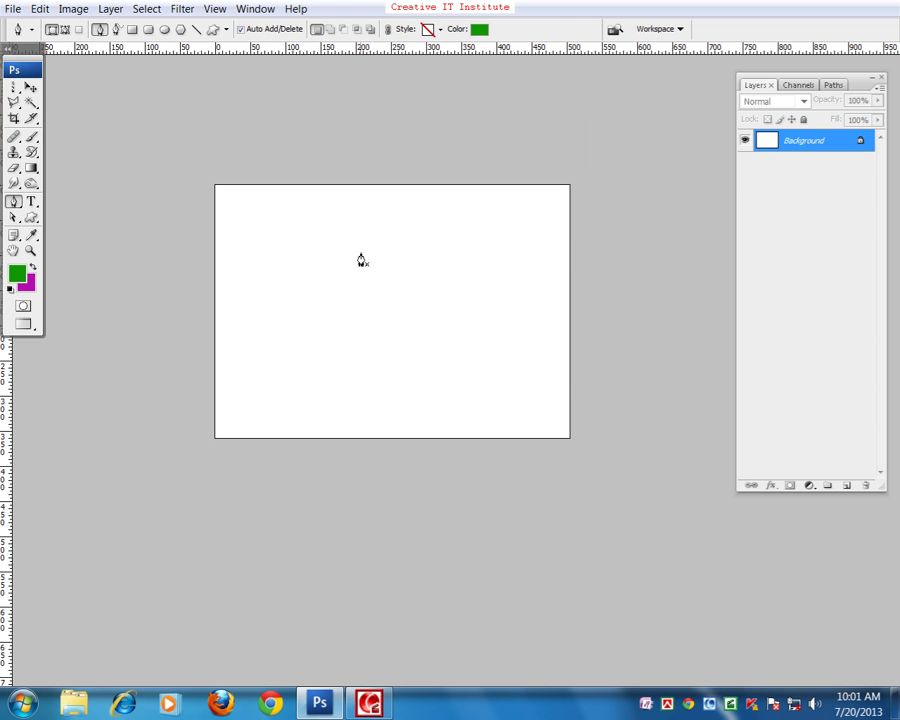
click(31, 201)
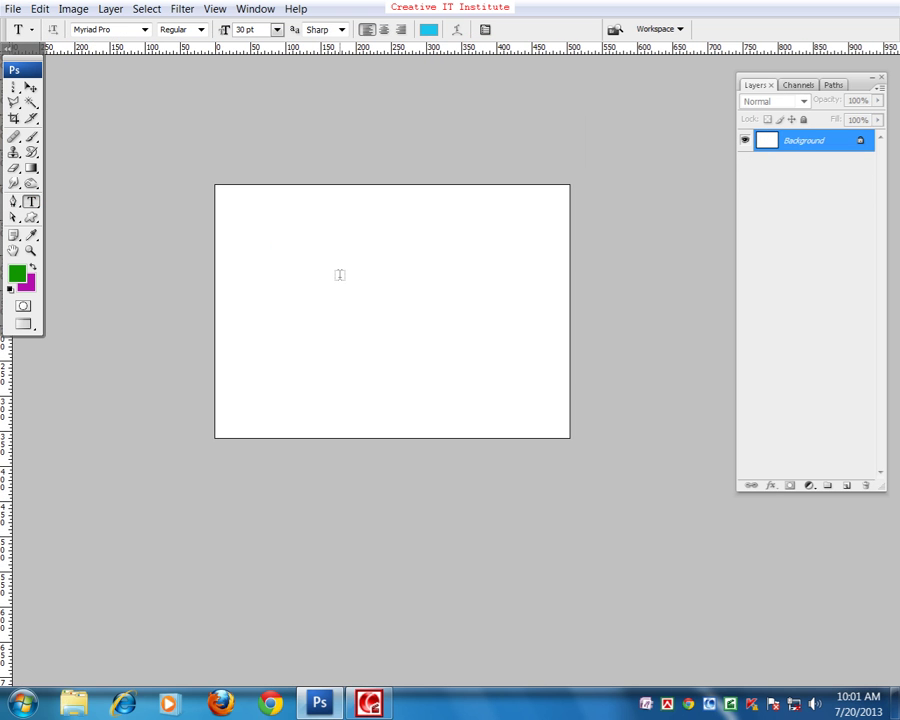
click(309, 308)
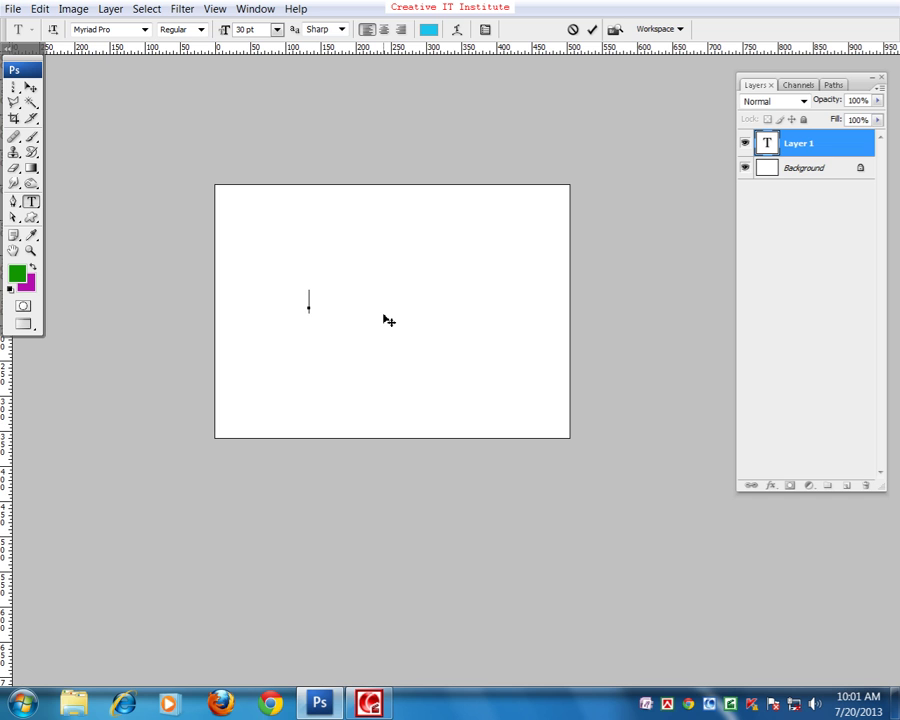
- Type the letter 'a', enlarge it to 350 pt, and drag it to the canvas centre
text(a)
drag(325, 301, 294, 306)
click(225, 29)
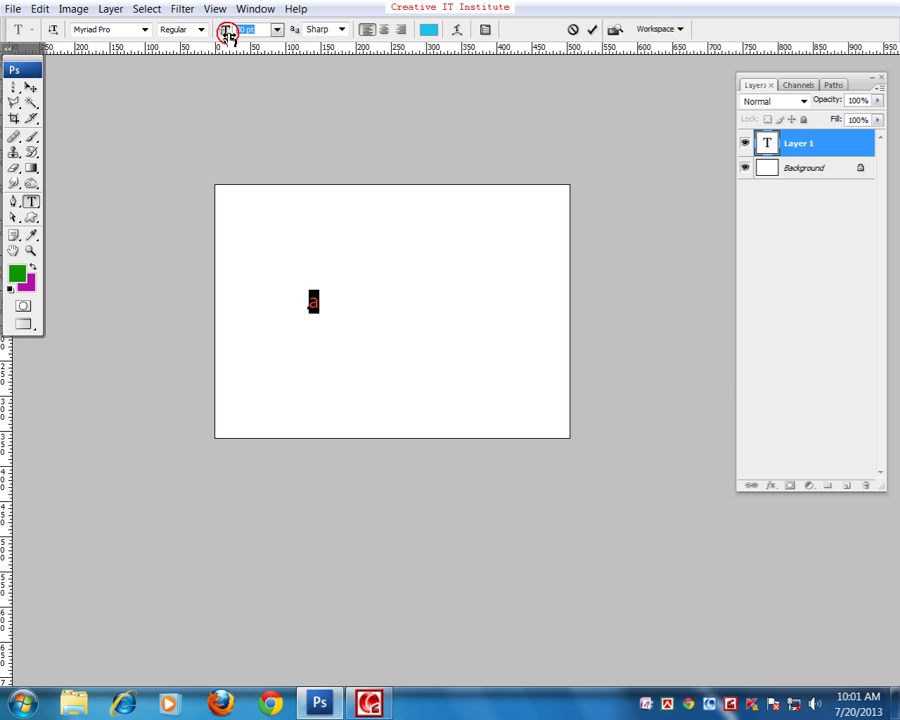
text(350)
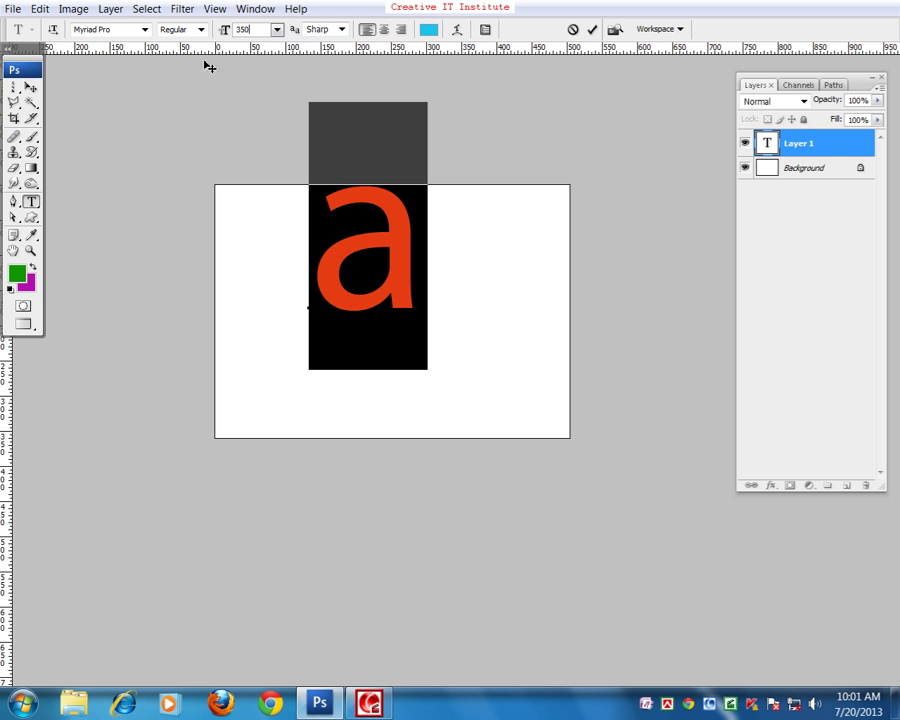
click(30, 87)
drag(385, 254, 416, 306)
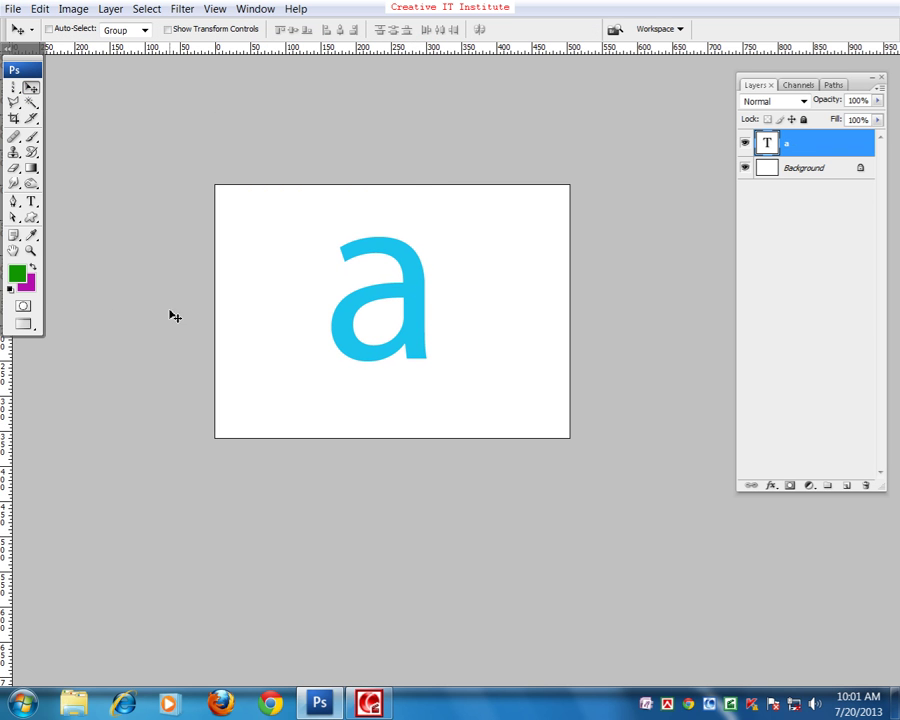
- Fill the 350 pt 'a' with green, nudge it lower, and zoom in on it
key(alt+BackSpace)
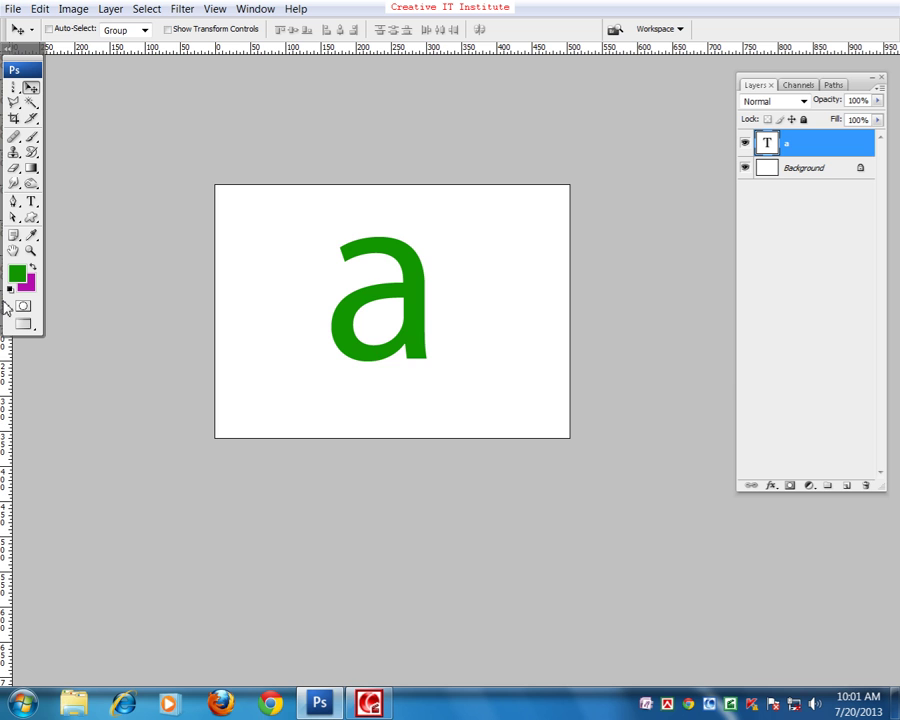
drag(394, 358, 400, 375)
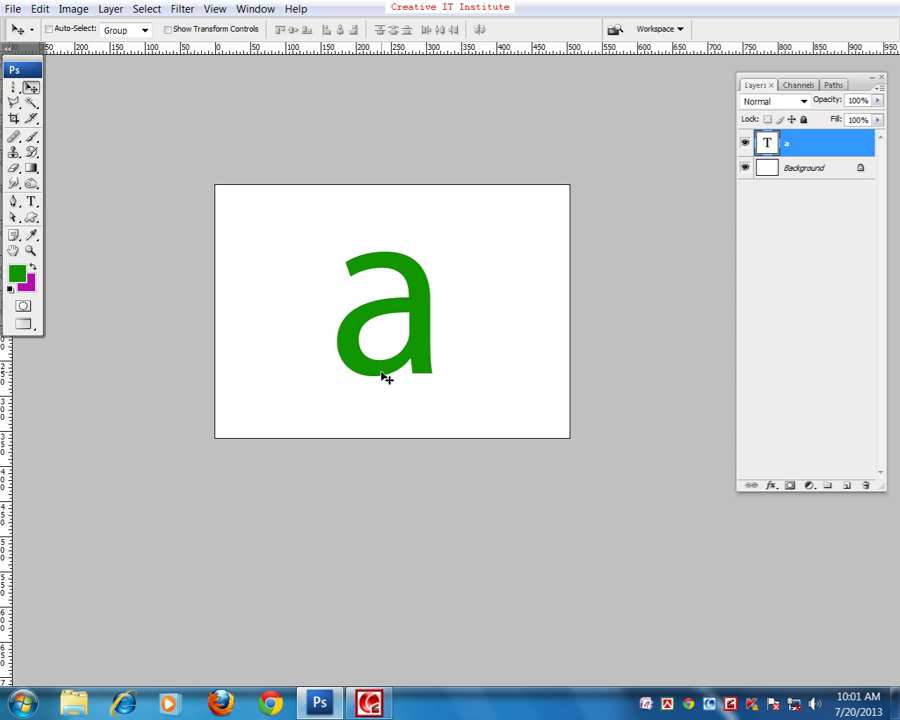
key(ctrl+plus)
key(ctrl+plus)
key(ctrl+minus)
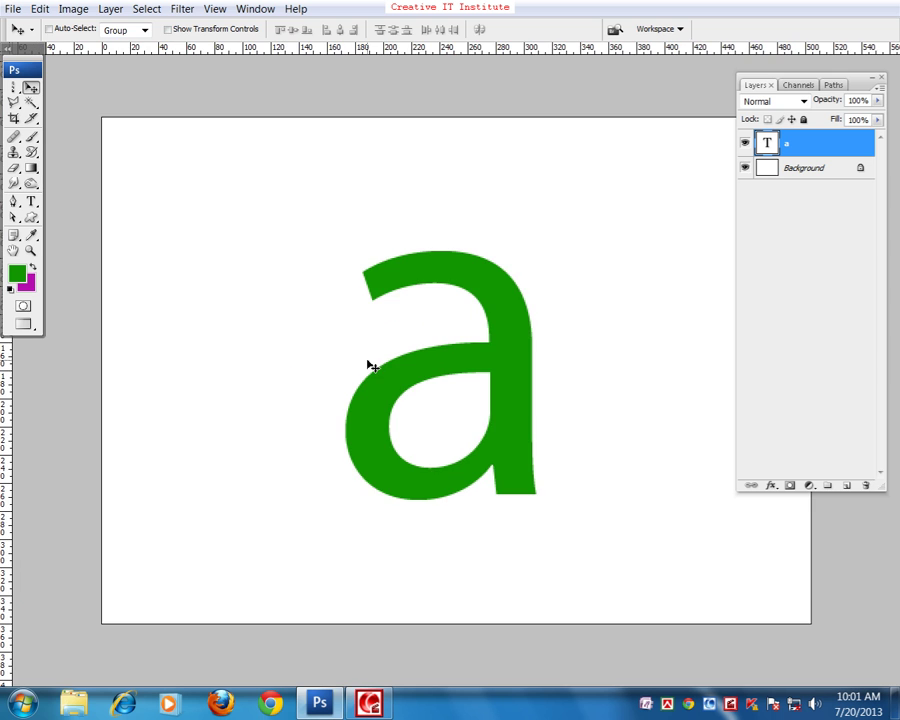
drag(410, 373, 354, 318)
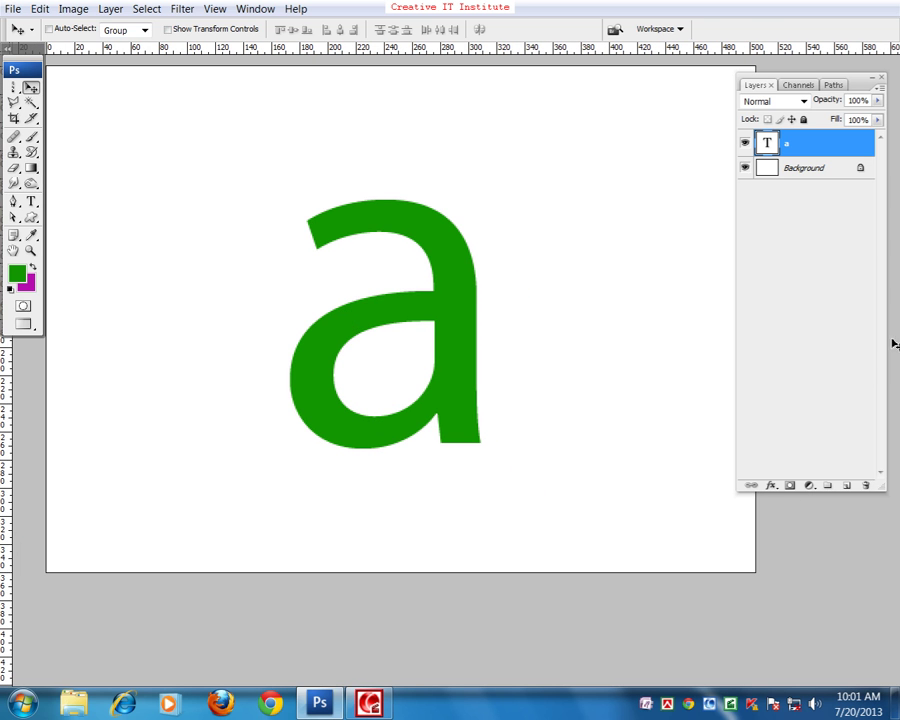
drag(551, 260, 520, 263)
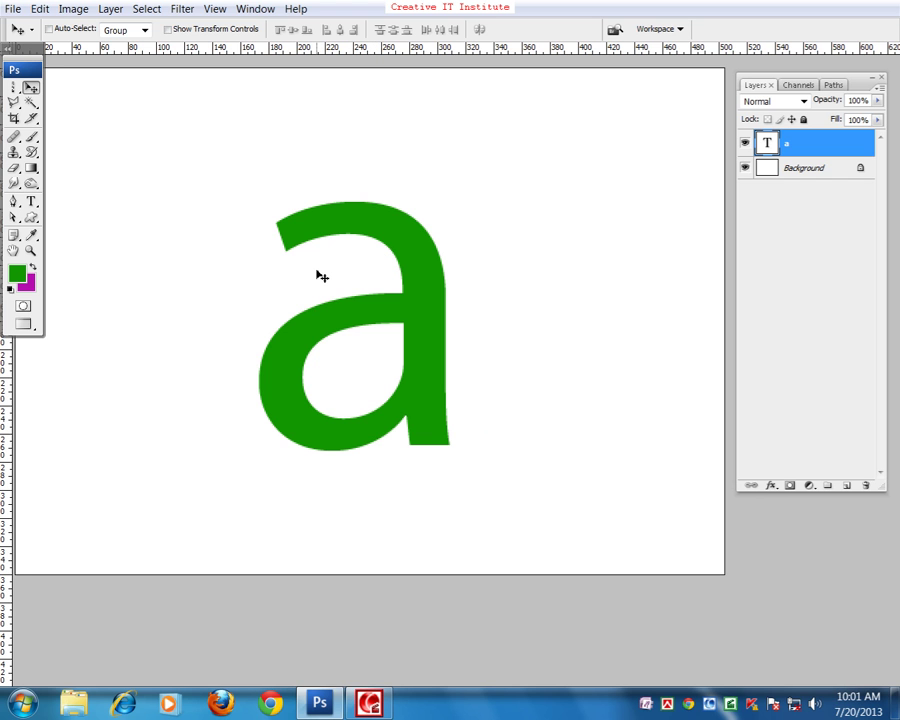
key(ctrl+plus)
drag(328, 236, 325, 286)
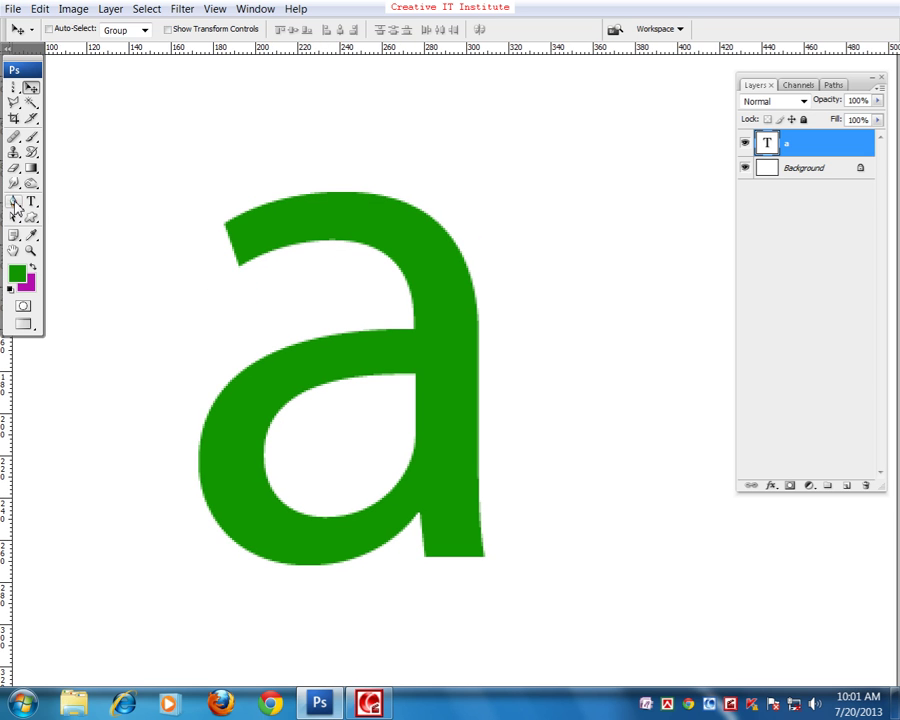
key(p)
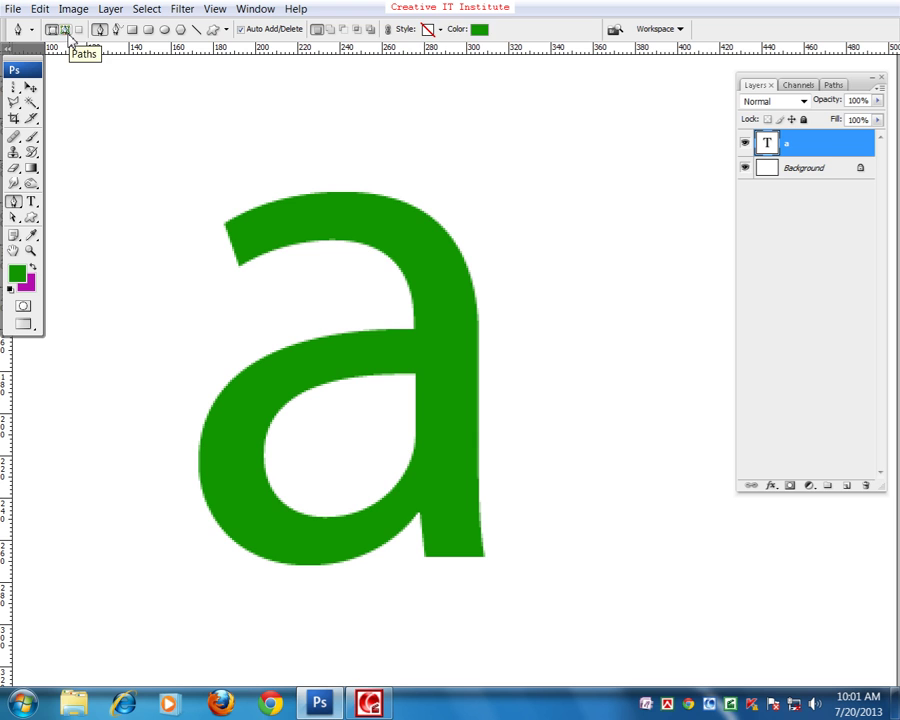
- Set the Pen to Paths mode and zoom in close on the a's top-left tip
click(65, 30)
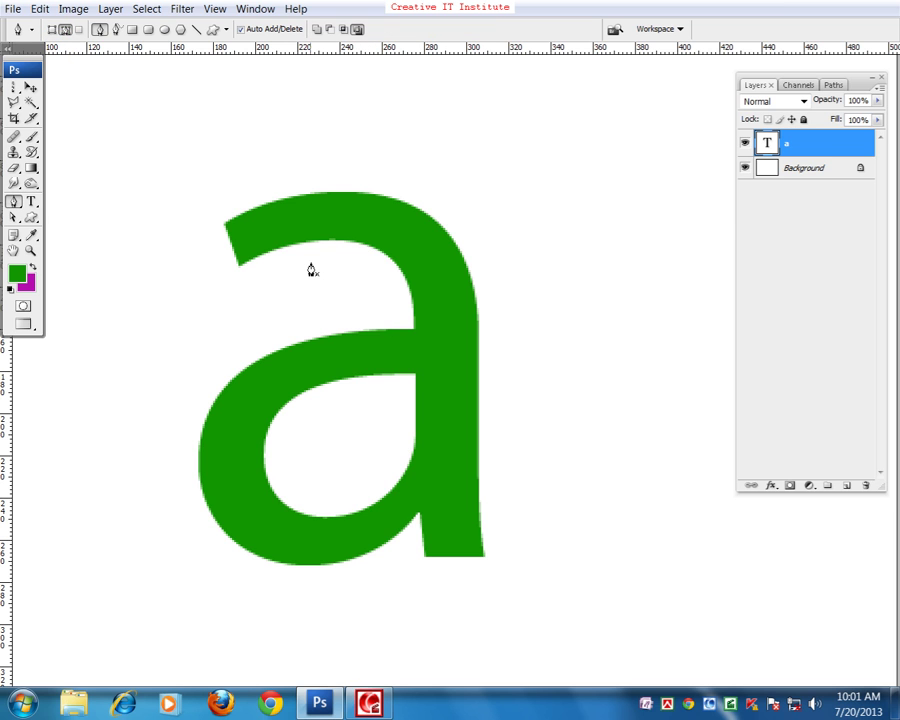
key(ctrl+plus)
key(ctrl+plus)
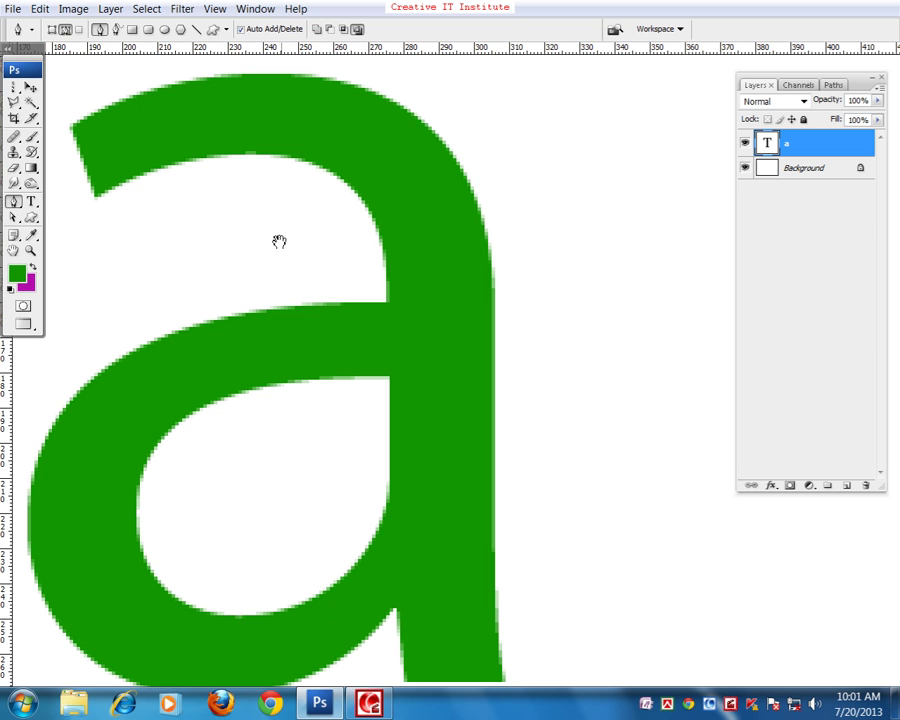
key(f)
key(f)
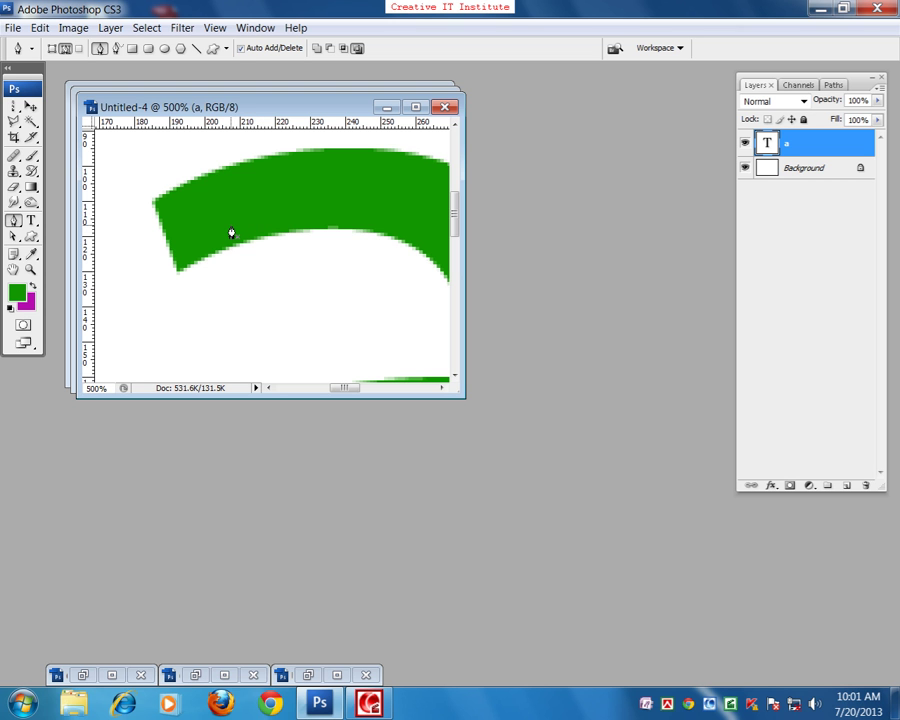
key(f)
key(f)
drag(212, 238, 432, 274)
key(ctrl+plus)
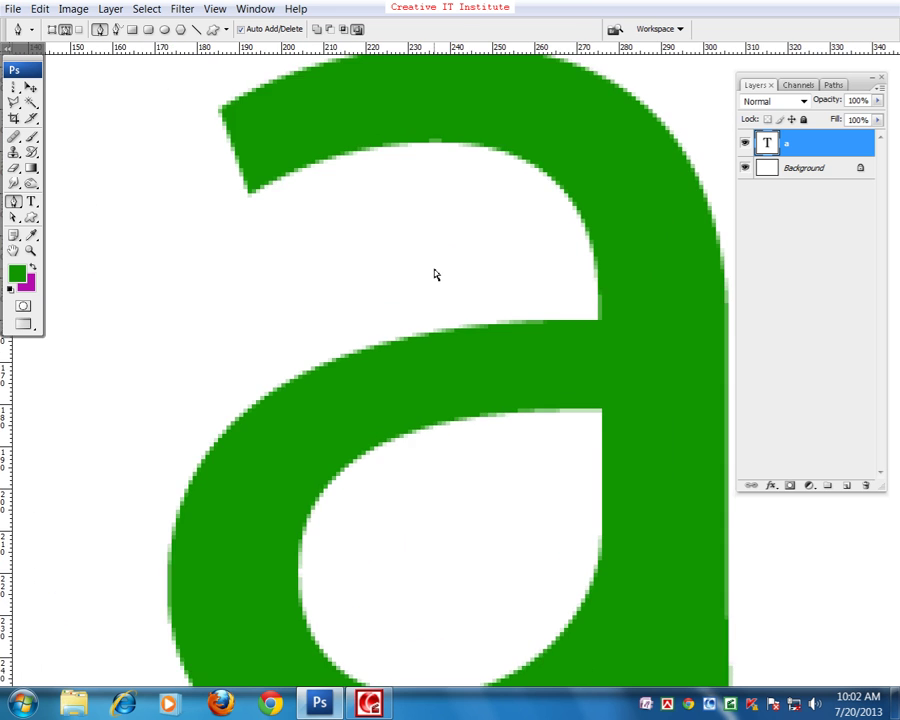
key(ctrl+minus)
drag(380, 230, 230, 285)
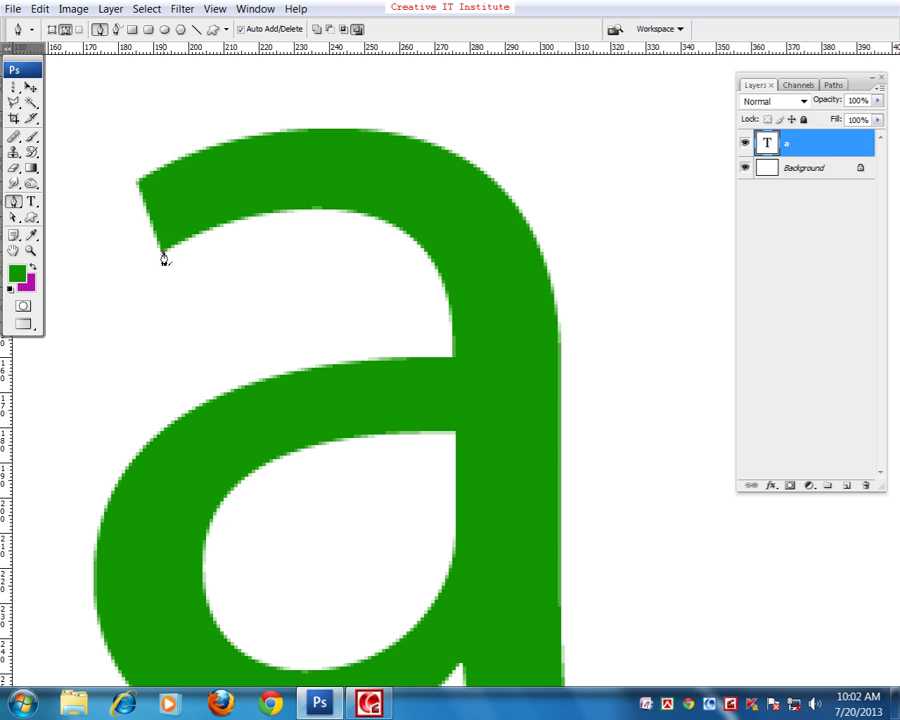
- Start the pen path at the a's upper-left tip, undoing stray anchors along the top edge
click(137, 183)
drag(301, 202, 249, 206)
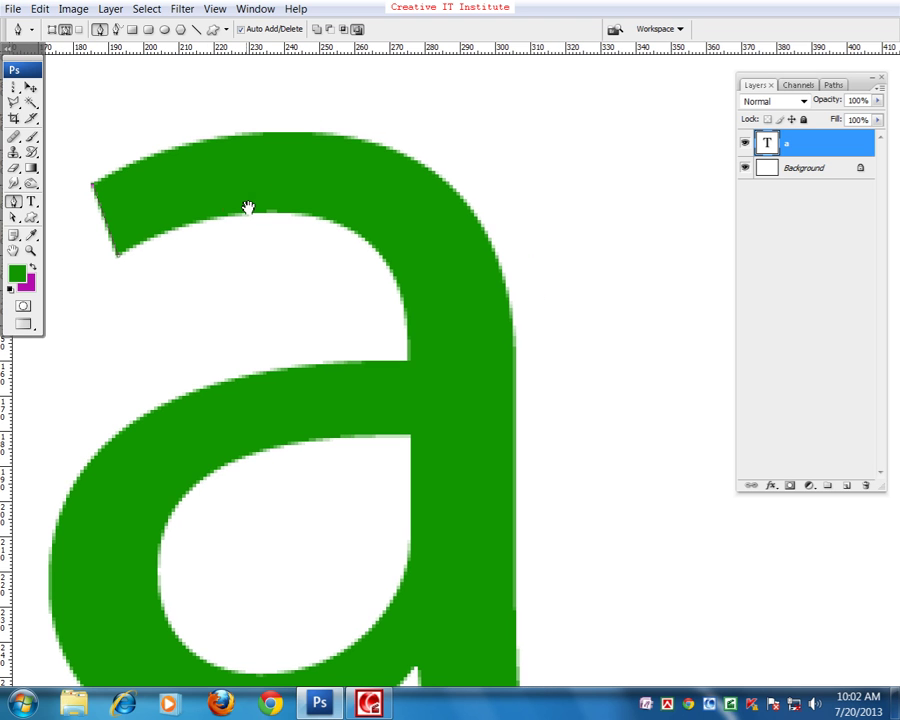
drag(370, 188, 410, 186)
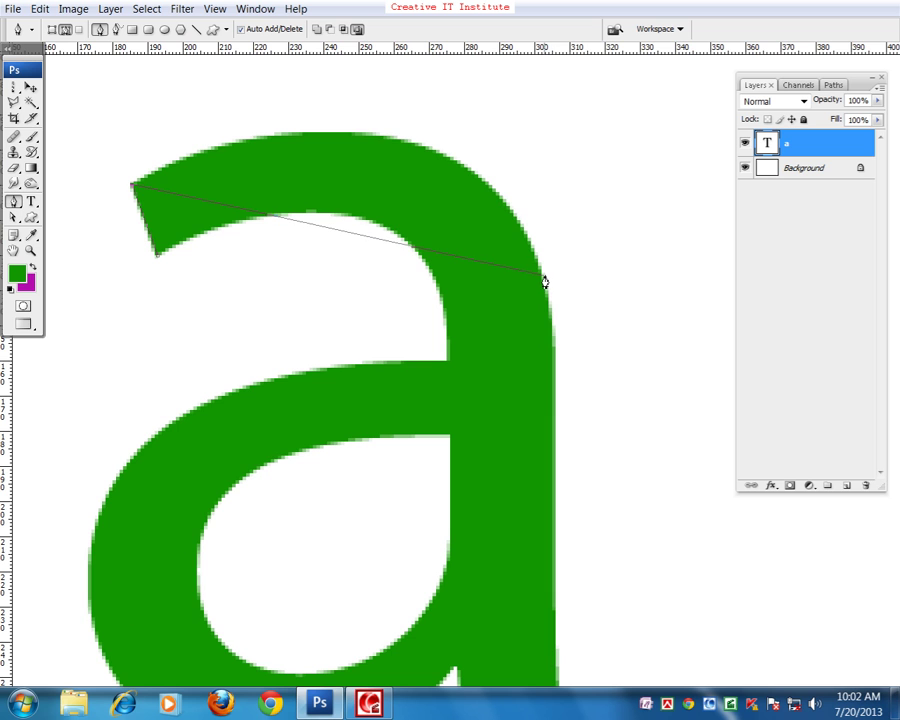
drag(416, 242, 444, 234)
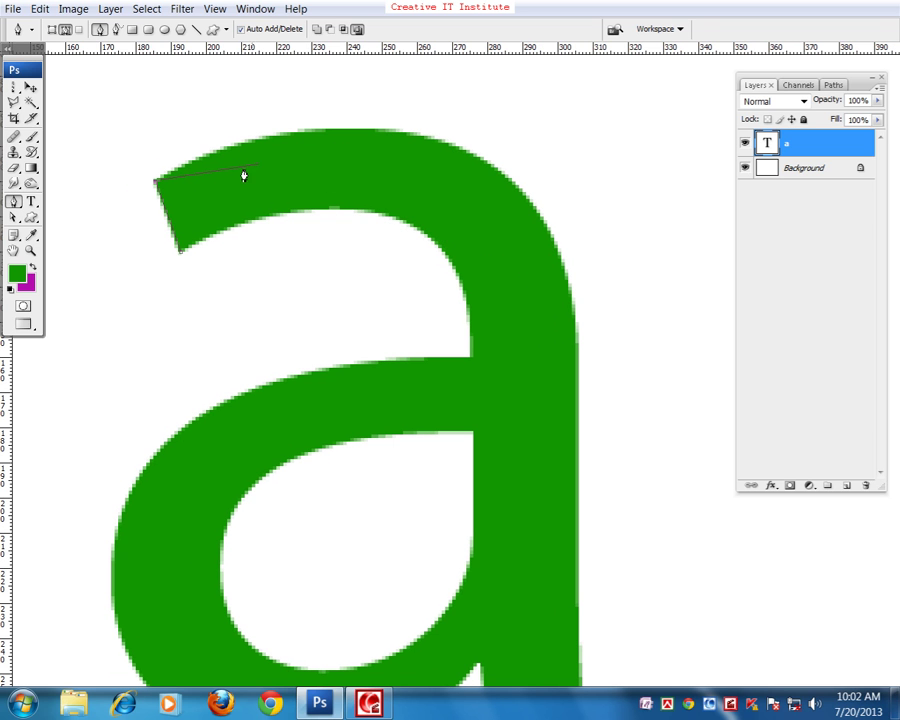
key(space)
drag(286, 189, 298, 193)
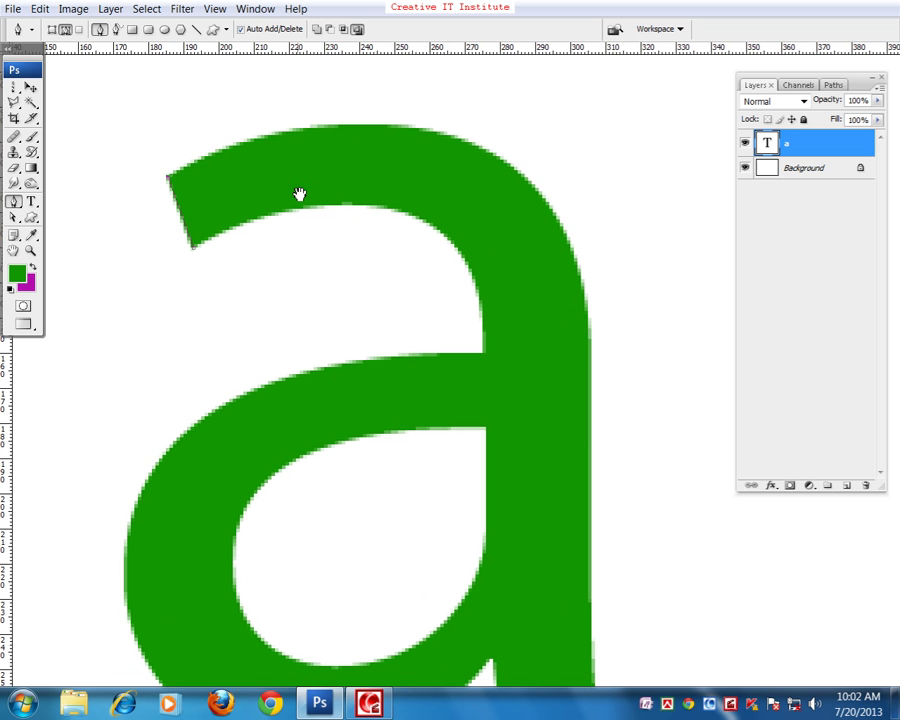
click(335, 138)
click(344, 125)
click(435, 133)
key(ctrl+alt+z)
key(ctrl+alt+z)
- Add a curved anchor atop the a's arch so the first segment follows the top edge
scroll(346, 204, up, 2)
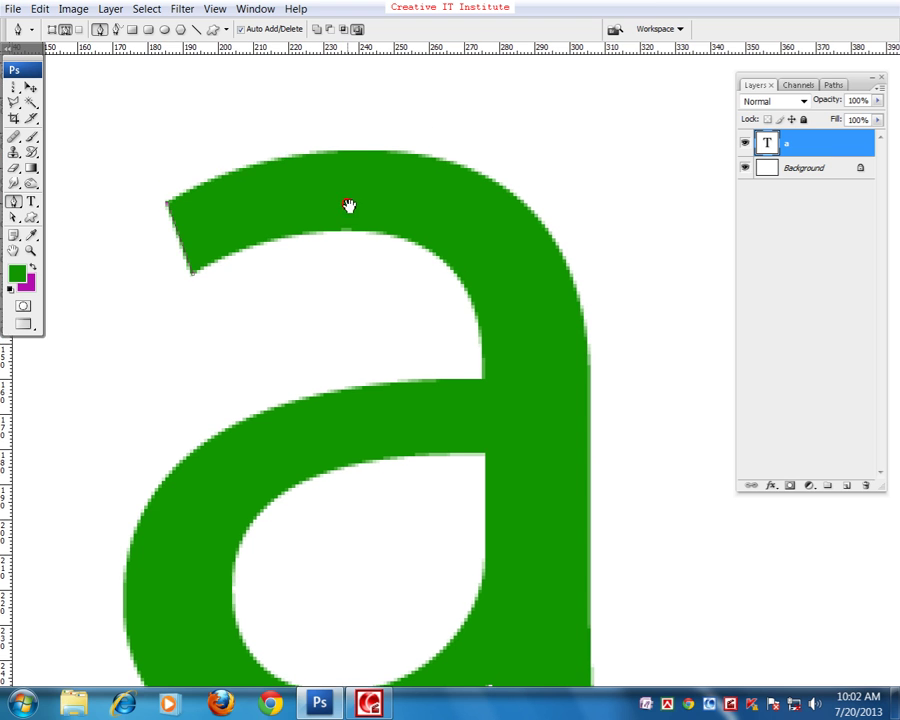
click(384, 153)
drag(400, 154, 406, 154)
drag(370, 153, 282, 144)
drag(549, 229, 534, 209)
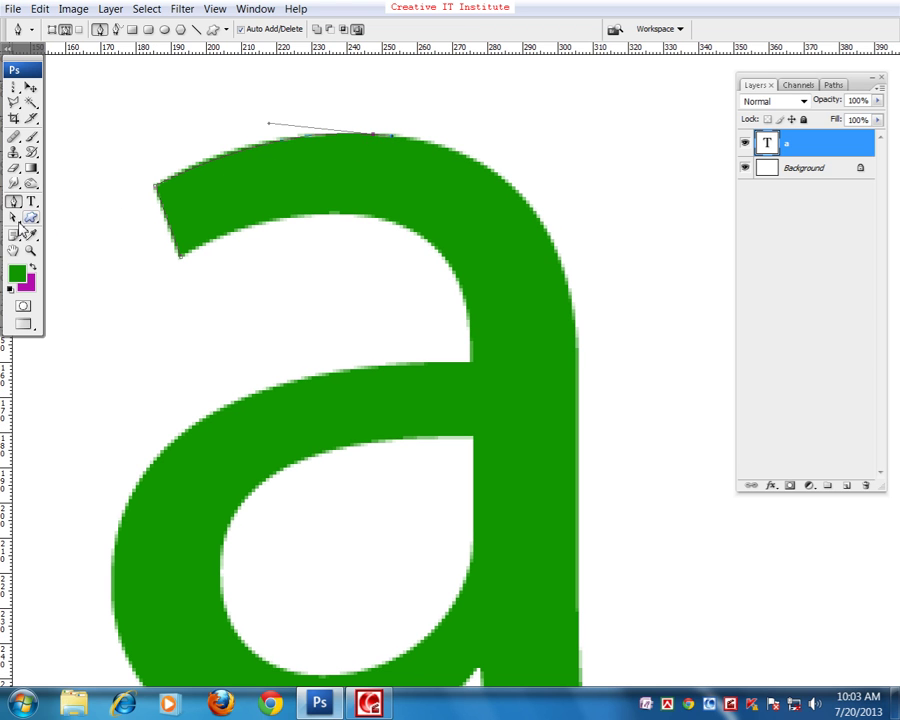
- Add anchors down the a's upper-right curve and right edge, curving the segment
drag(288, 262, 557, 263)
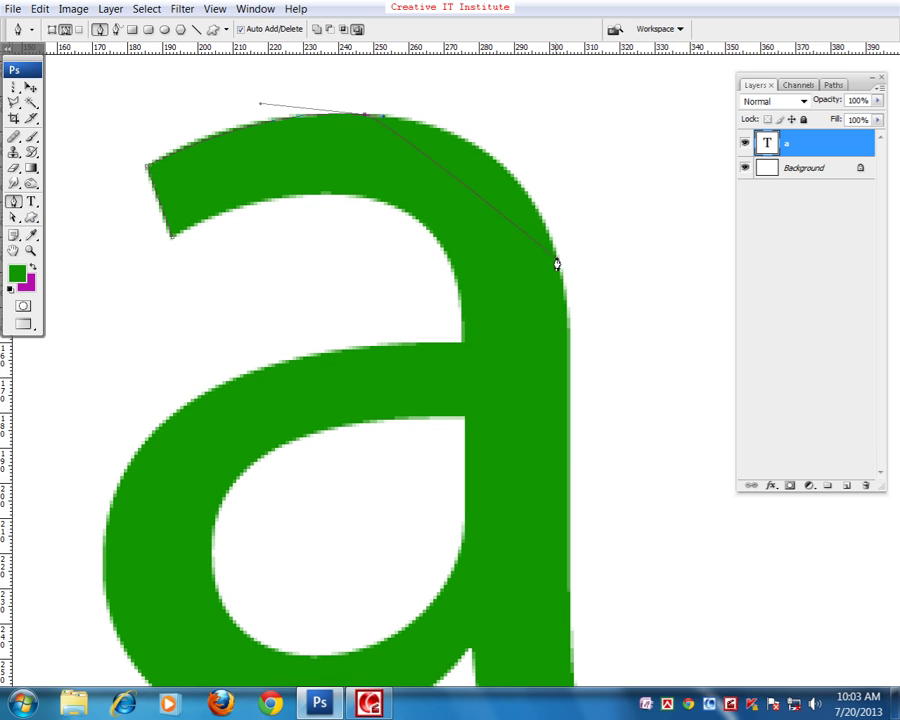
click(531, 207)
click(483, 121)
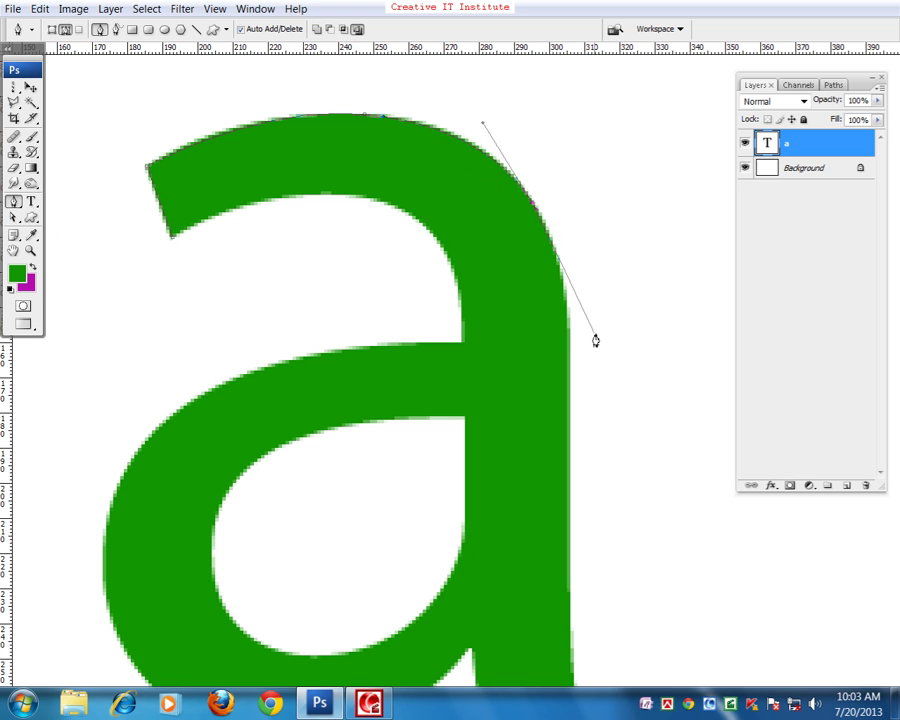
drag(590, 334, 565, 279)
click(538, 298)
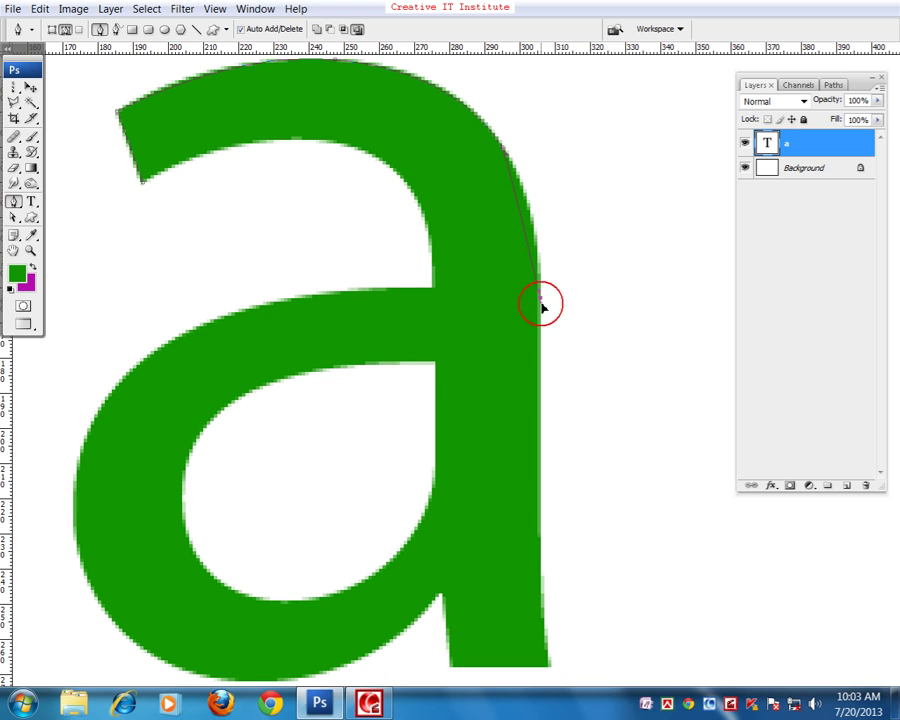
drag(538, 292, 542, 208)
- Continue the path to the a's bottom-right corner and the stem's inner corner
drag(524, 386, 522, 360)
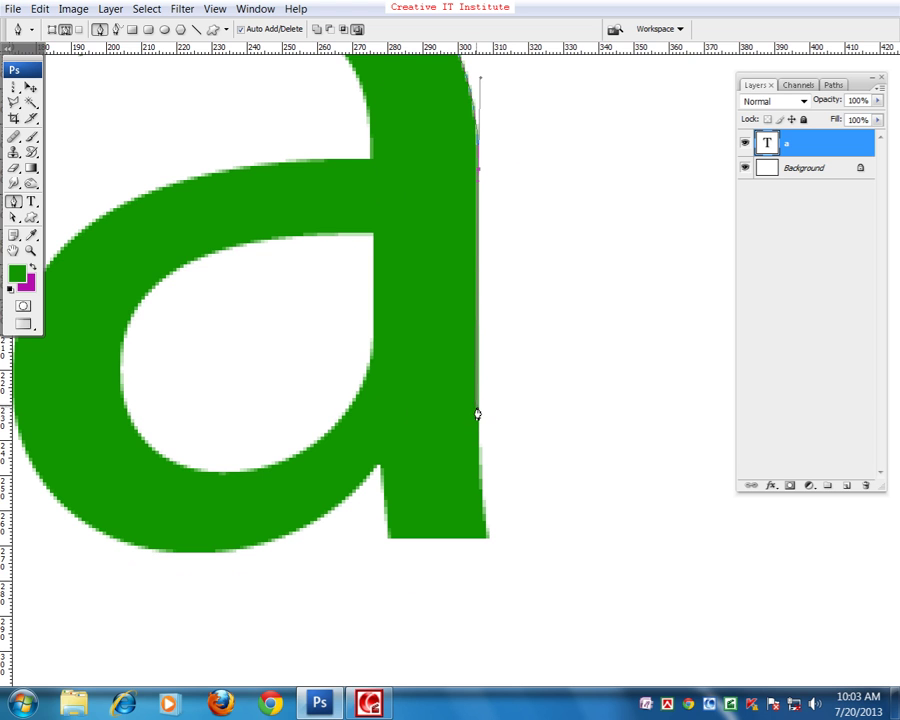
drag(476, 406, 501, 440)
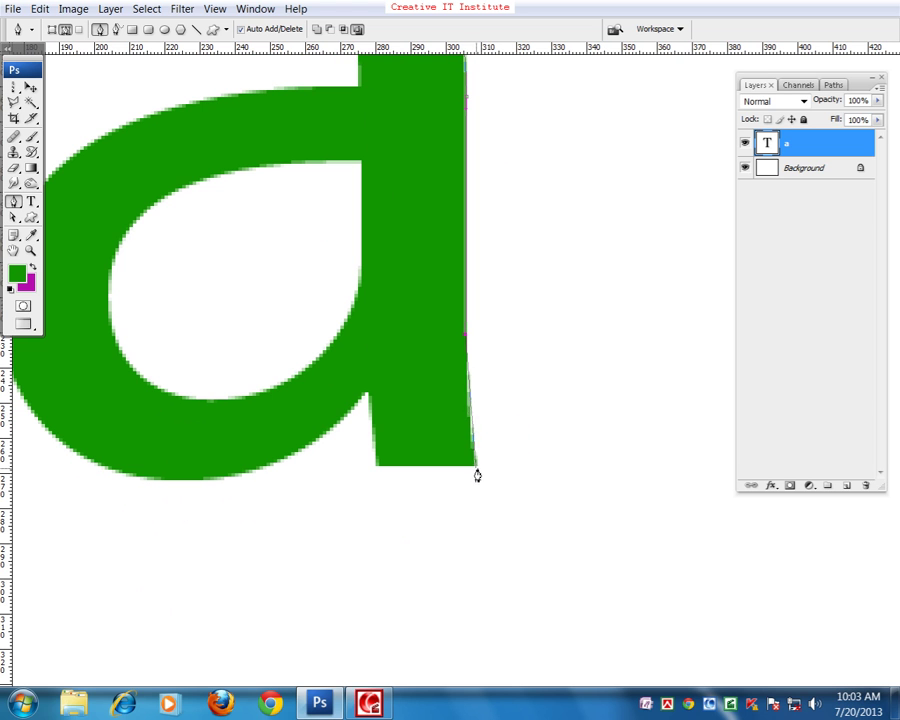
click(478, 472)
mouse_move(478, 476)
mouse_down()
mouse_move(412, 476)
mouse_move(476, 468)
mouse_up()
click(369, 398)
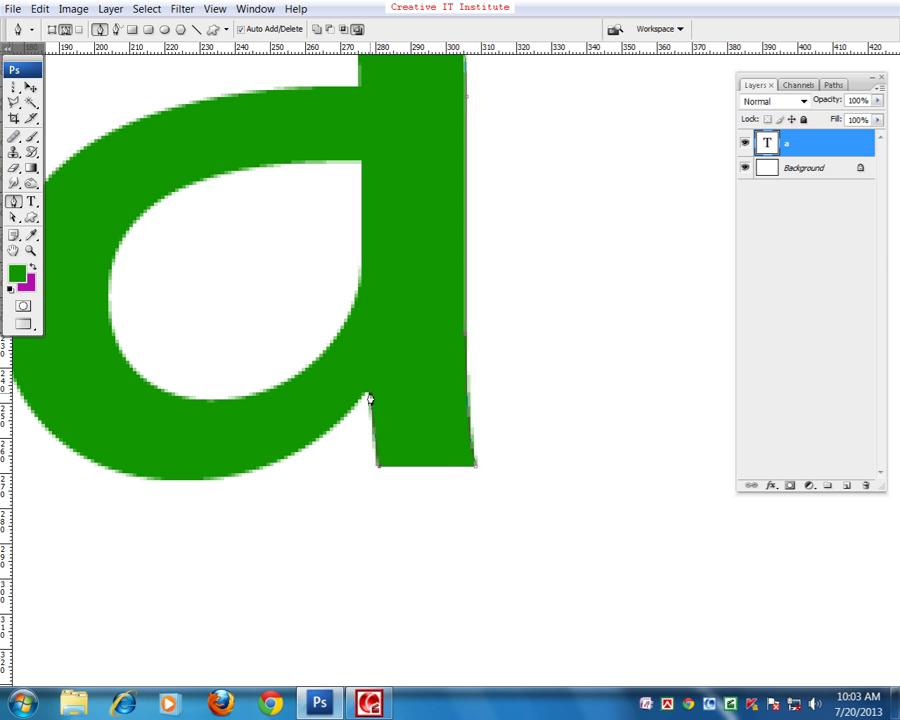
scroll(330, 440, left, 2)
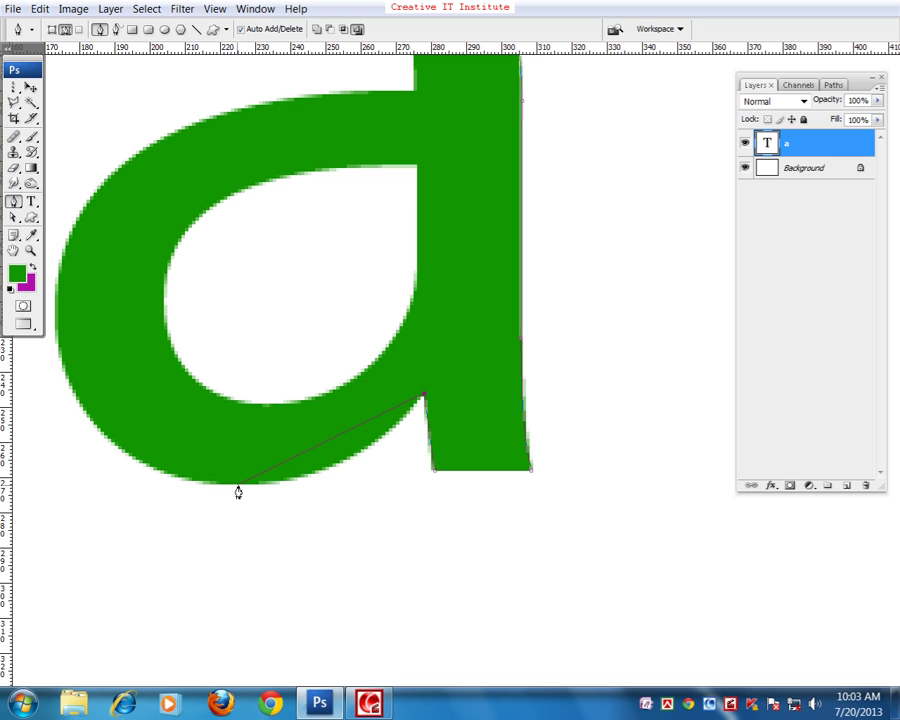
- Curve the path around the a's bottom, left edge and inner top, closing it at the start anchor
drag(240, 485, 343, 492)
drag(209, 386, 265, 462)
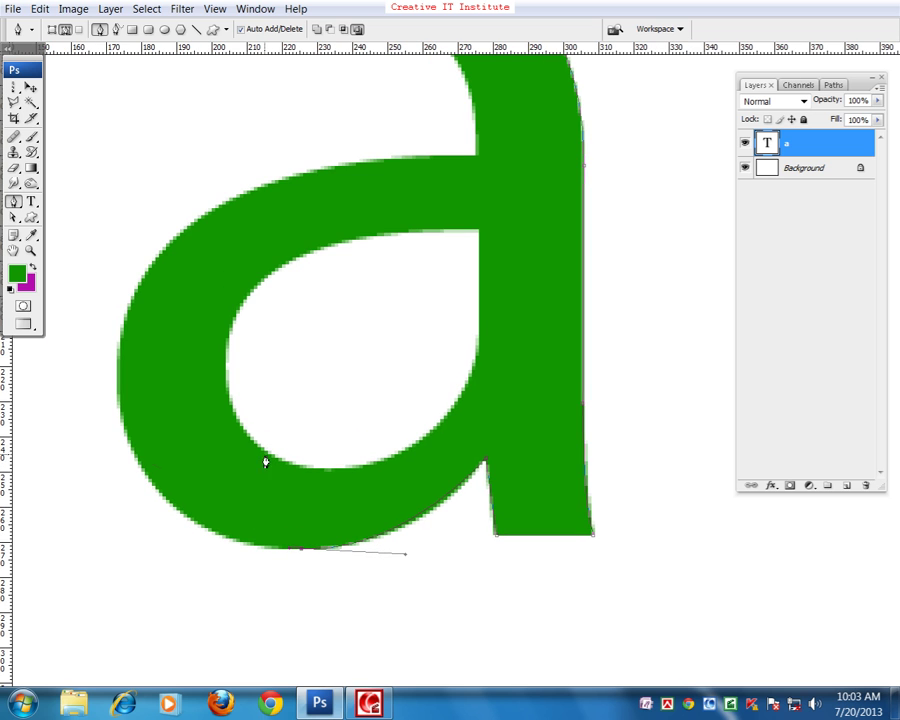
drag(132, 454, 123, 430)
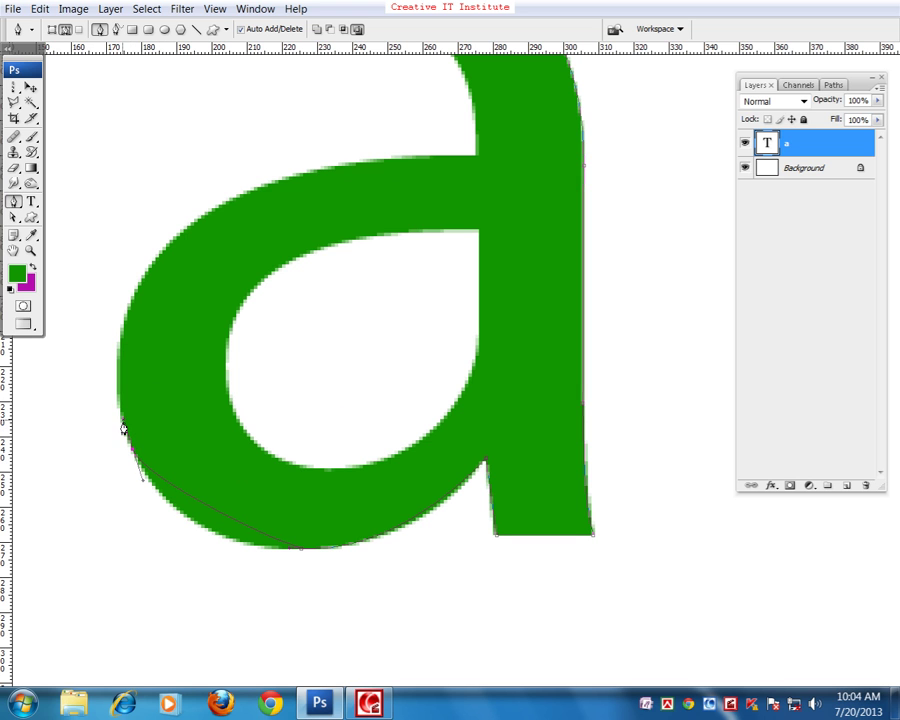
drag(144, 486, 165, 542)
drag(125, 425, 100, 331)
drag(234, 150, 235, 183)
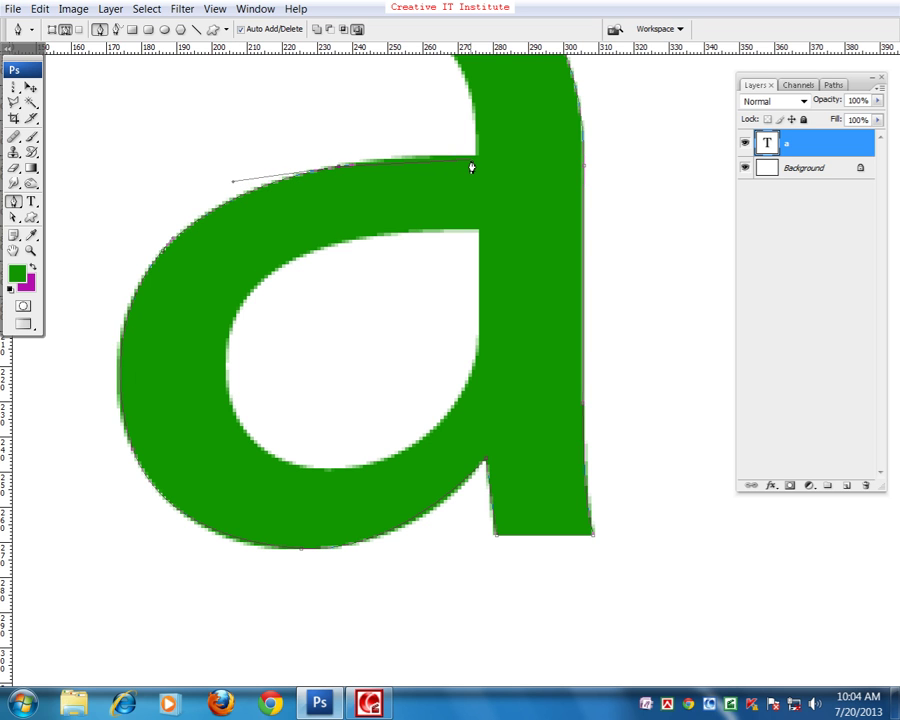
drag(486, 144, 393, 177)
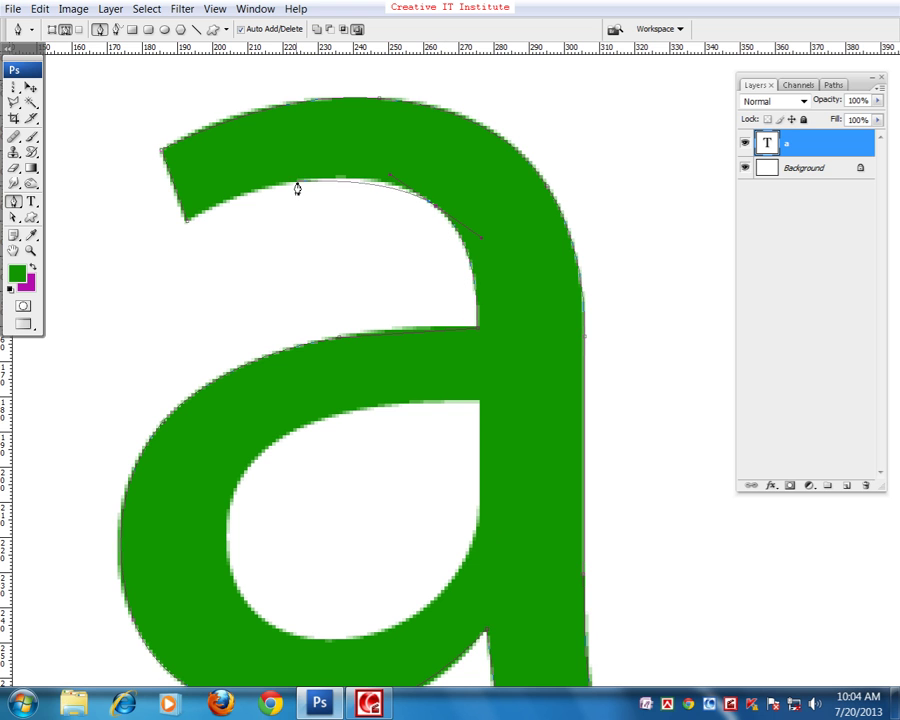
drag(297, 189, 270, 185)
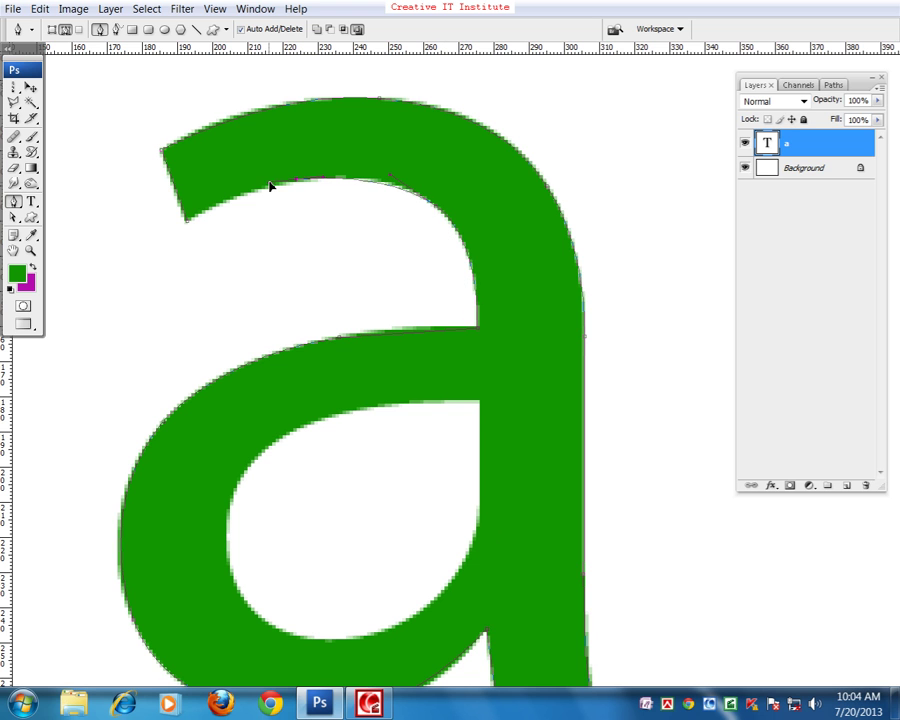
click(187, 222)
- Trace the a's inner hole from its bottom up to its top-right corner
drag(443, 235, 526, 293)
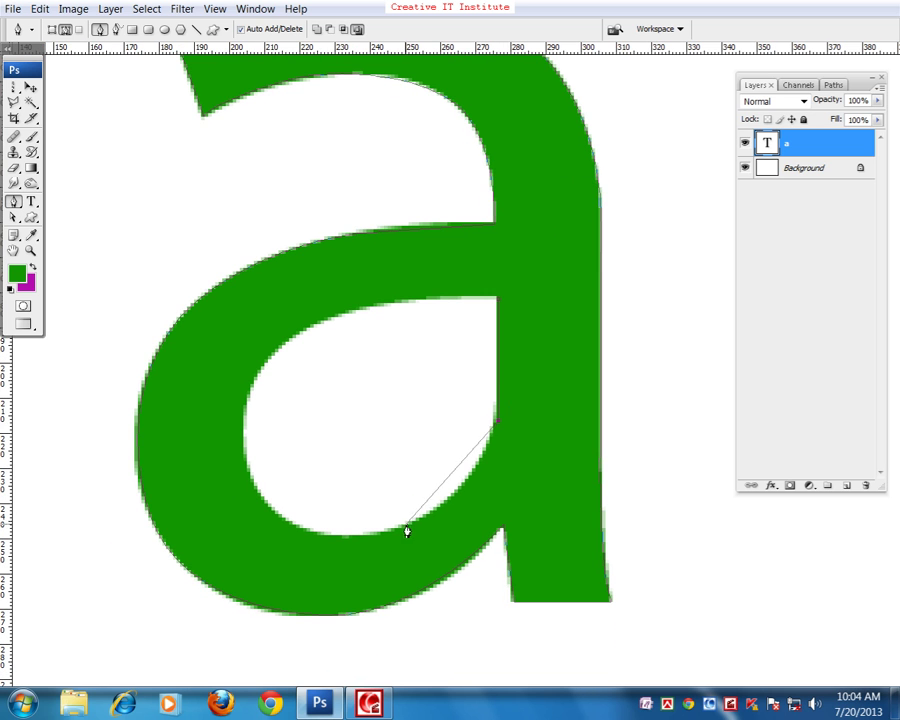
drag(403, 527, 325, 550)
drag(249, 475, 243, 426)
drag(333, 317, 233, 347)
drag(497, 300, 564, 310)
drag(573, 574, 588, 633)
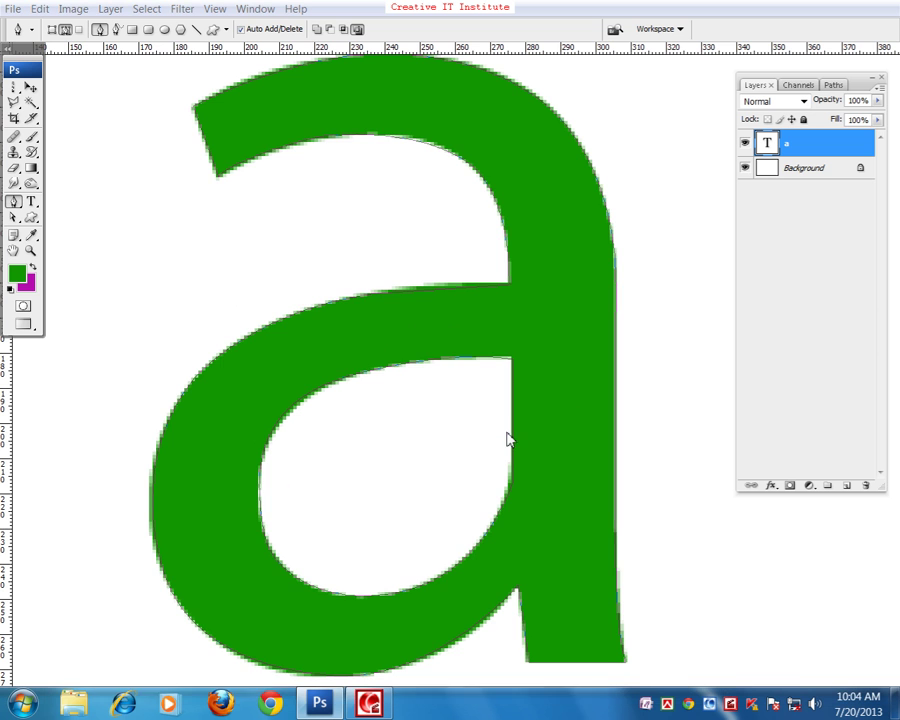
- Save the document to the Desktop as 'a' in Photoshop PSD format with maximum compatibility
key(ctrl+s)
click(140, 262)
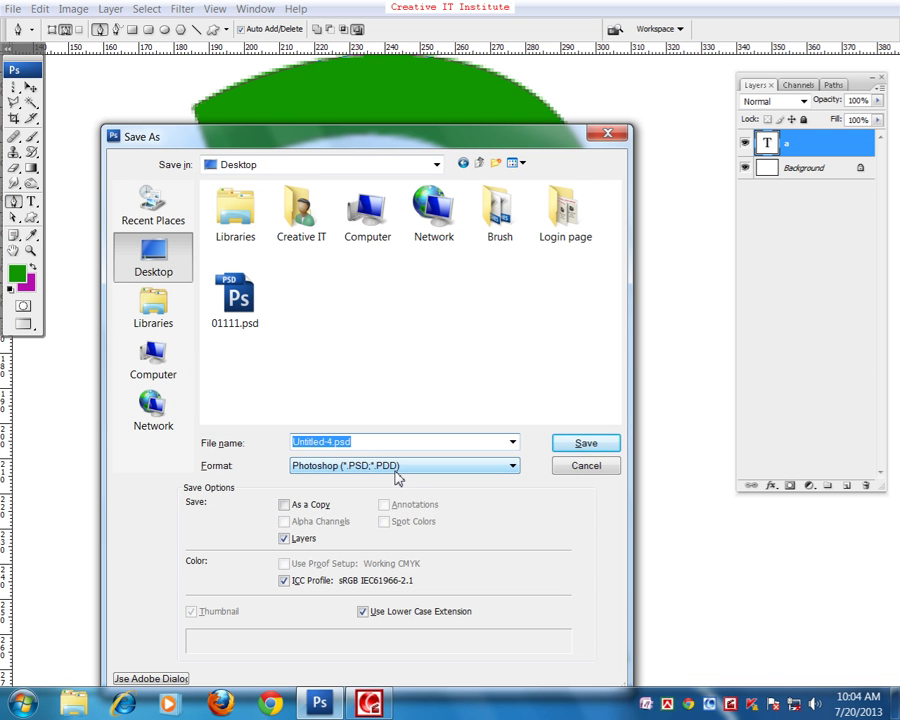
text(a)
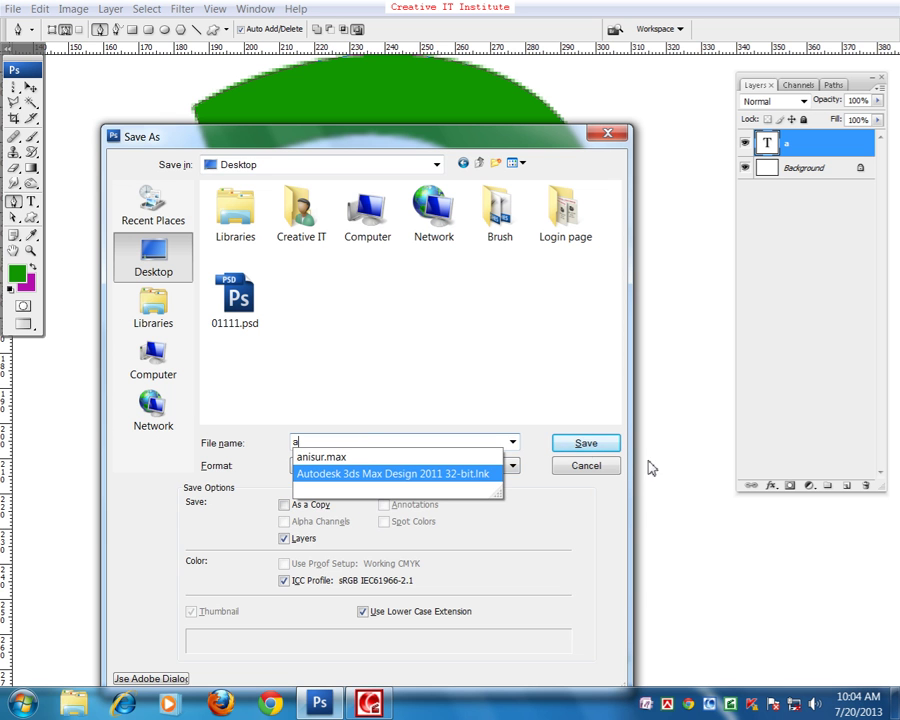
click(578, 444)
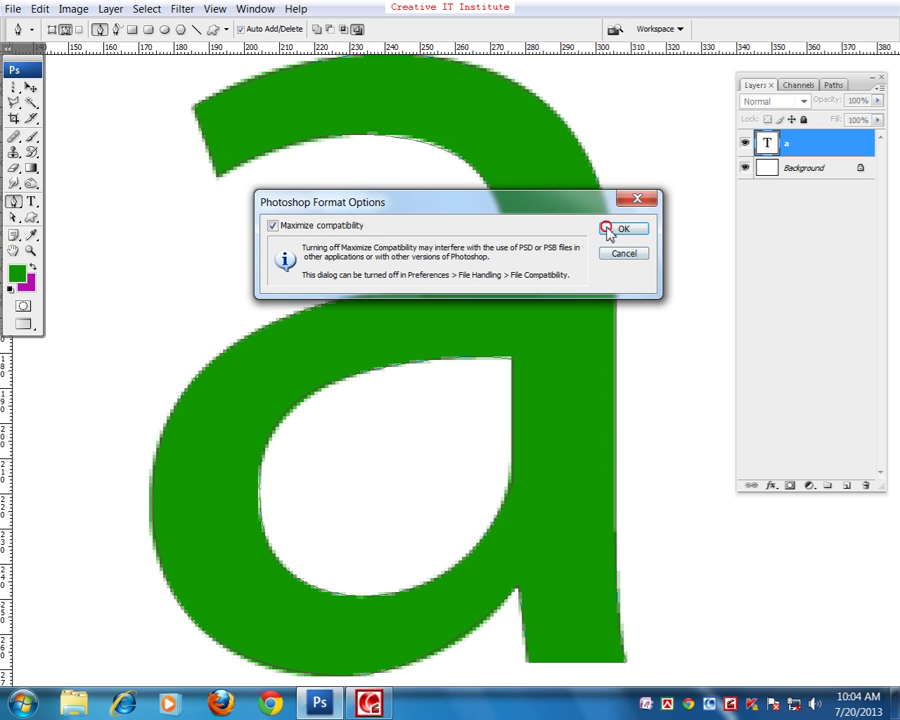
click(623, 228)
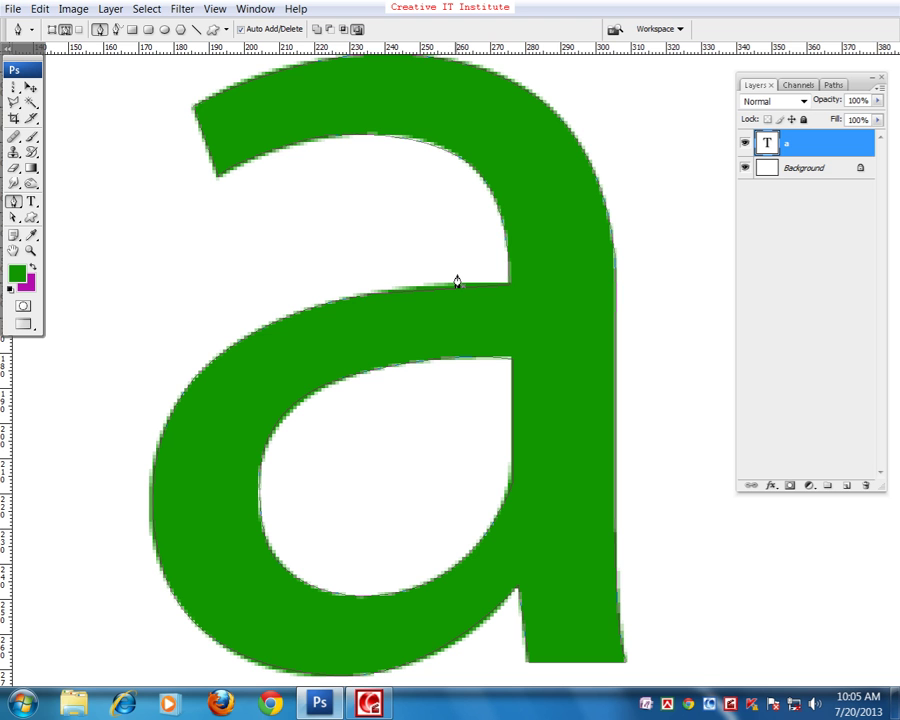
click(369, 703)
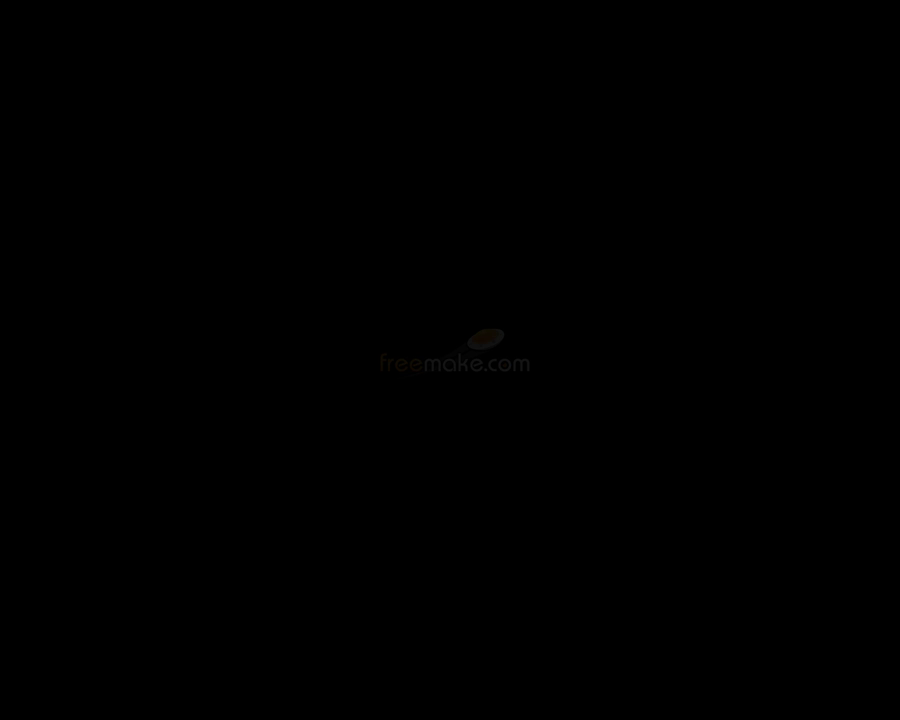